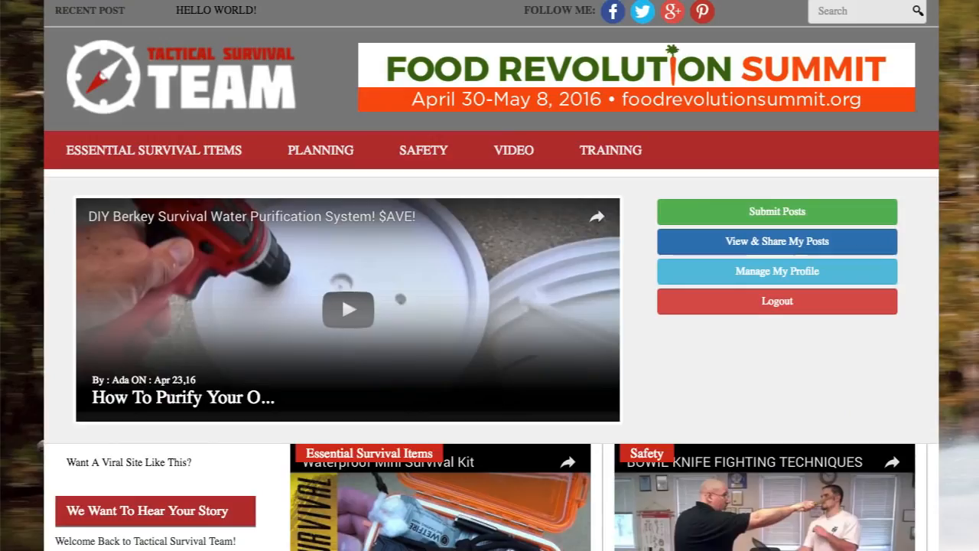
Look over the Tactical Survival Team home page and open the post "Essential Things To Pack In Your Survival Kit".
{"action": "scroll", "coordinate": [350, 96], "scroll_direction": "down", "scroll_amount": 4}
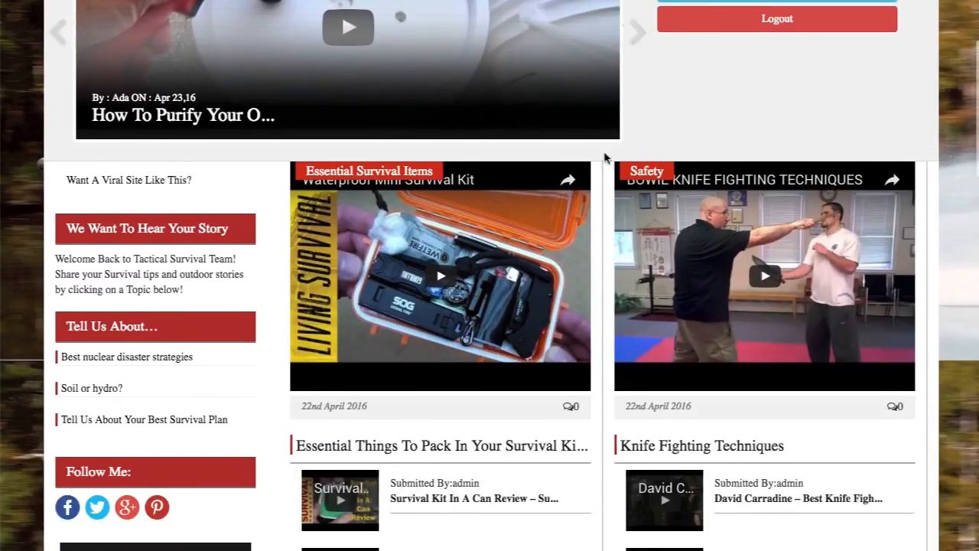
{"action": "scroll", "coordinate": [476, 319], "scroll_direction": "down", "scroll_amount": 1}
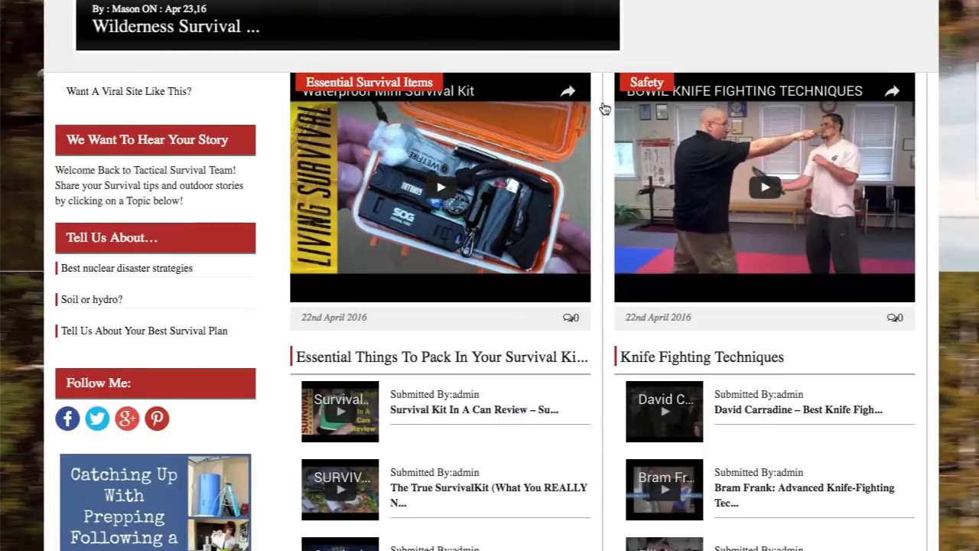
{"action": "scroll", "coordinate": [495, 234], "scroll_direction": "down", "scroll_amount": 1}
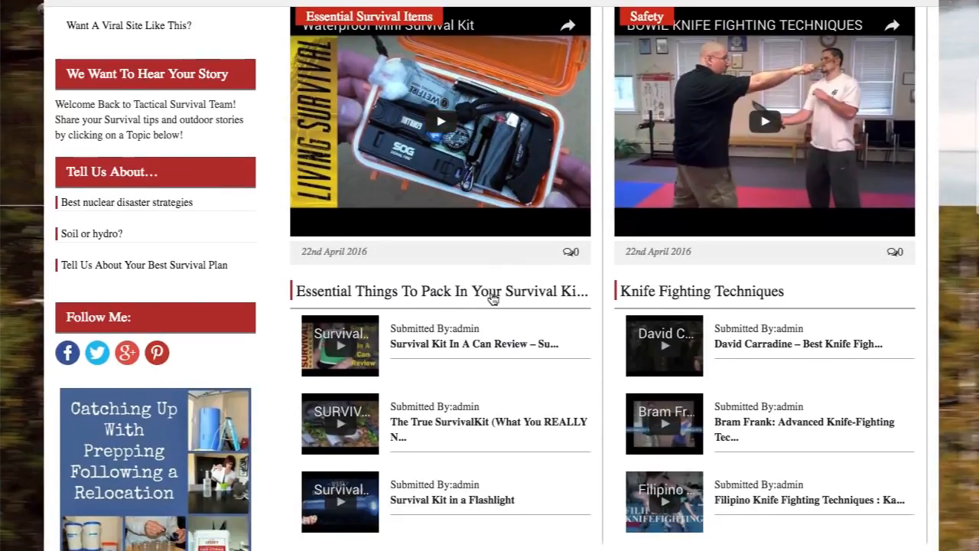
{"action": "scroll", "coordinate": [483, 287], "scroll_direction": "down", "scroll_amount": 1}
{"action": "scroll", "coordinate": [484, 288], "scroll_direction": "down", "scroll_amount": 3}
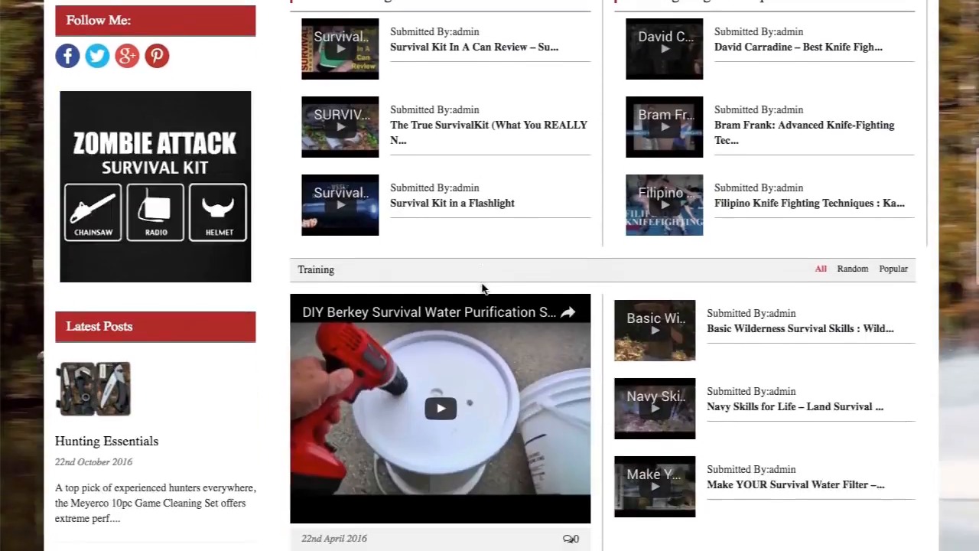
{"action": "scroll", "coordinate": [483, 285], "scroll_direction": "up", "scroll_amount": 4}
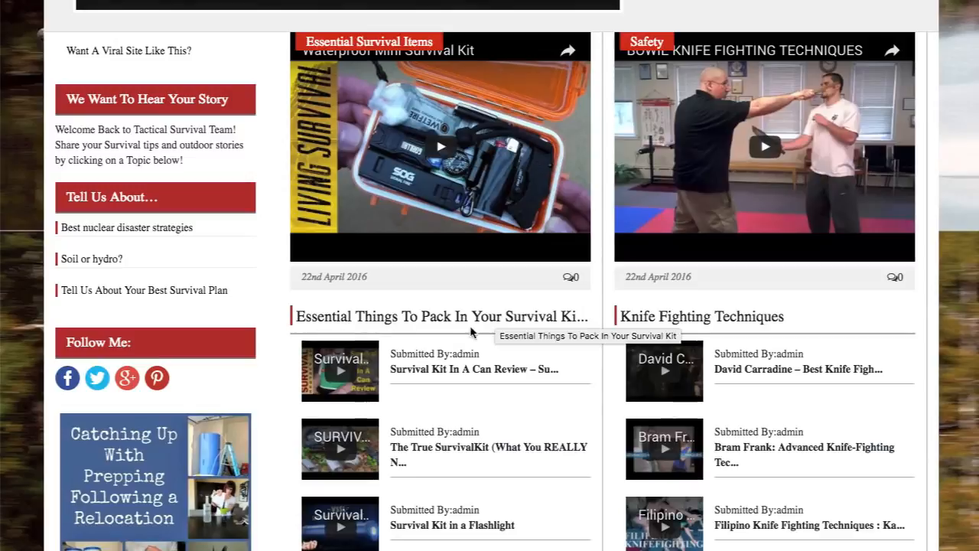
{"action": "left_click", "coordinate": [512, 316]}
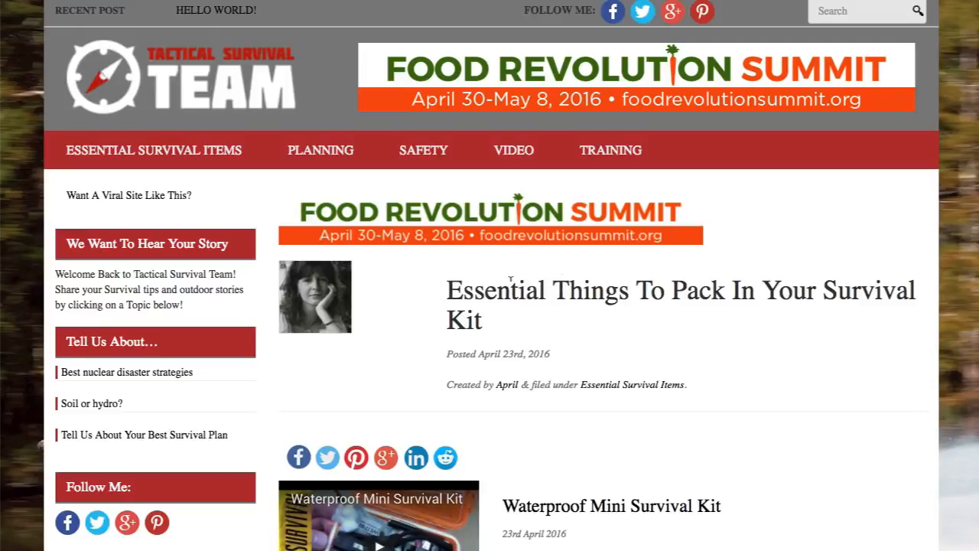
Open the post author's profile page and look through the posts listed there.
{"action": "scroll", "coordinate": [467, 278], "scroll_direction": "down", "scroll_amount": 1}
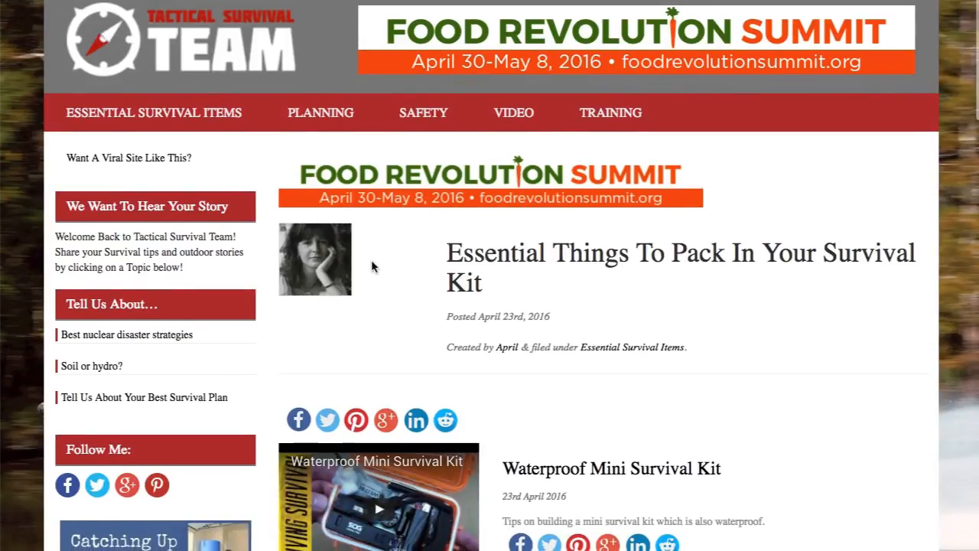
{"action": "right_click", "coordinate": [505, 348]}
{"action": "key", "text": "Escape"}
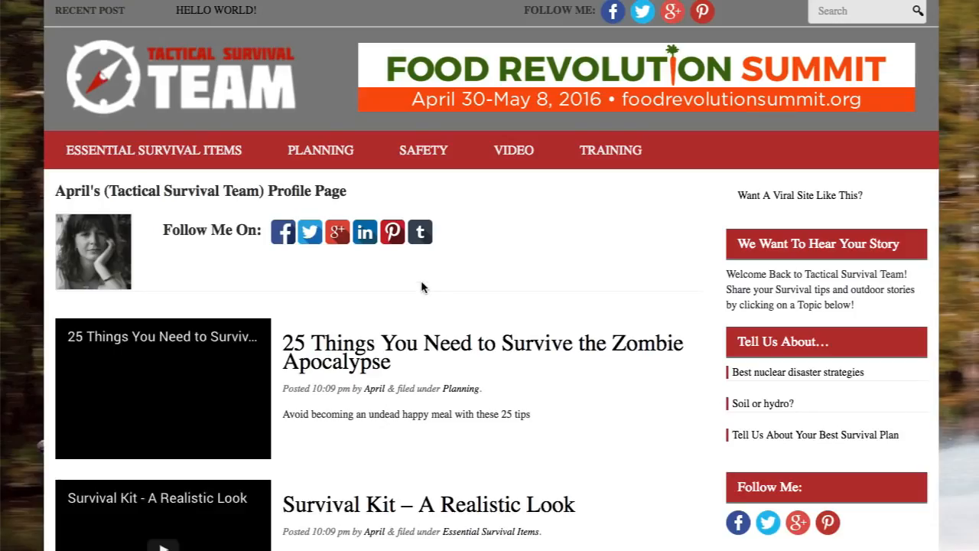
{"action": "scroll", "coordinate": [436, 282], "scroll_direction": "down", "scroll_amount": 8}
{"action": "scroll", "coordinate": [435, 282], "scroll_direction": "up", "scroll_amount": 5}
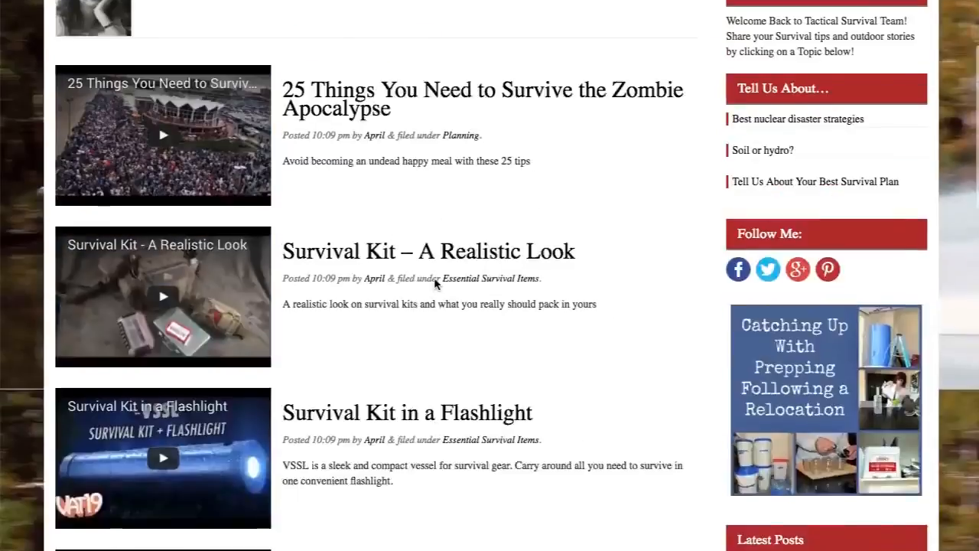
{"action": "scroll", "coordinate": [434, 283], "scroll_direction": "up", "scroll_amount": 3}
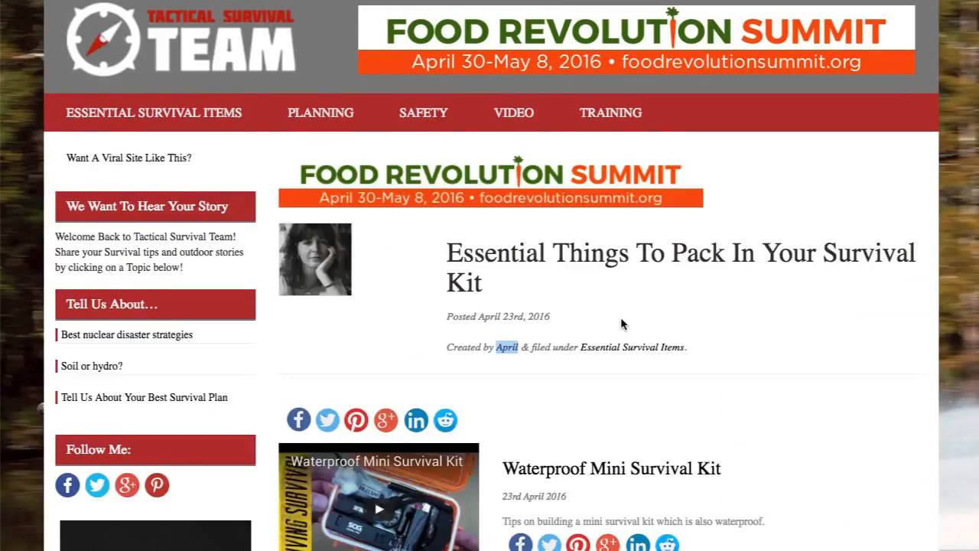
Examine the sharing options and the listed videos in the survival kit post.
{"action": "scroll", "coordinate": [620, 324], "scroll_direction": "down", "scroll_amount": 4}
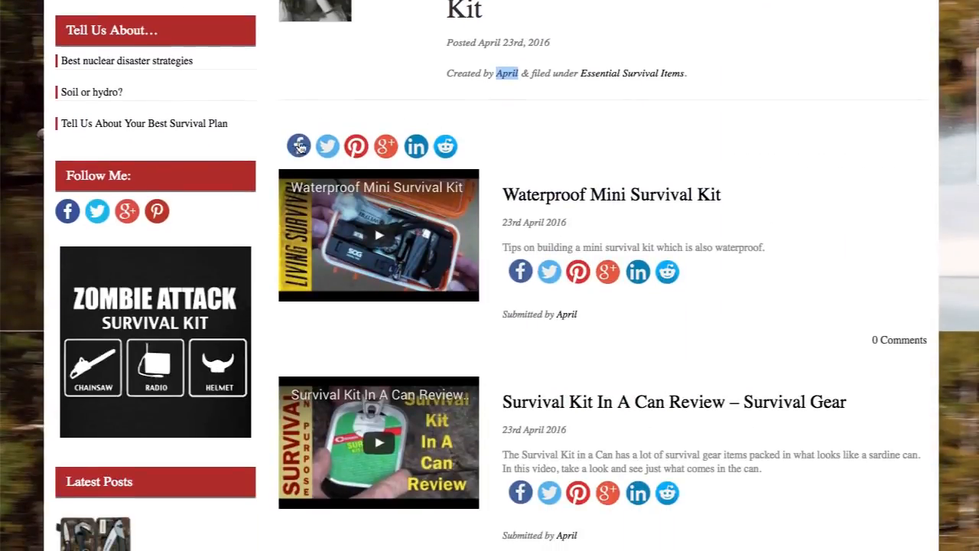
{"action": "left_click", "coordinate": [839, 83]}
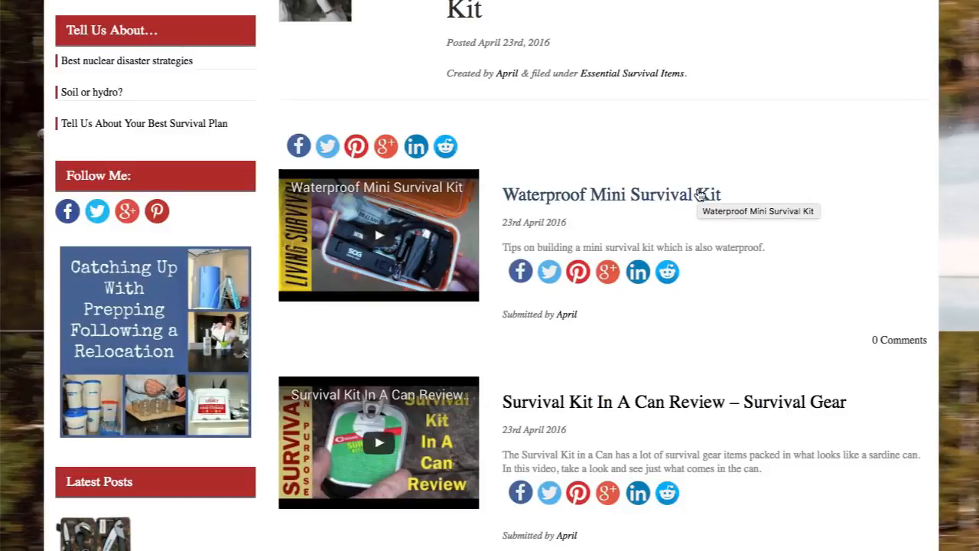
{"action": "scroll", "coordinate": [700, 195], "scroll_direction": "down", "scroll_amount": 12}
{"action": "scroll", "coordinate": [699, 195], "scroll_direction": "up", "scroll_amount": 6}
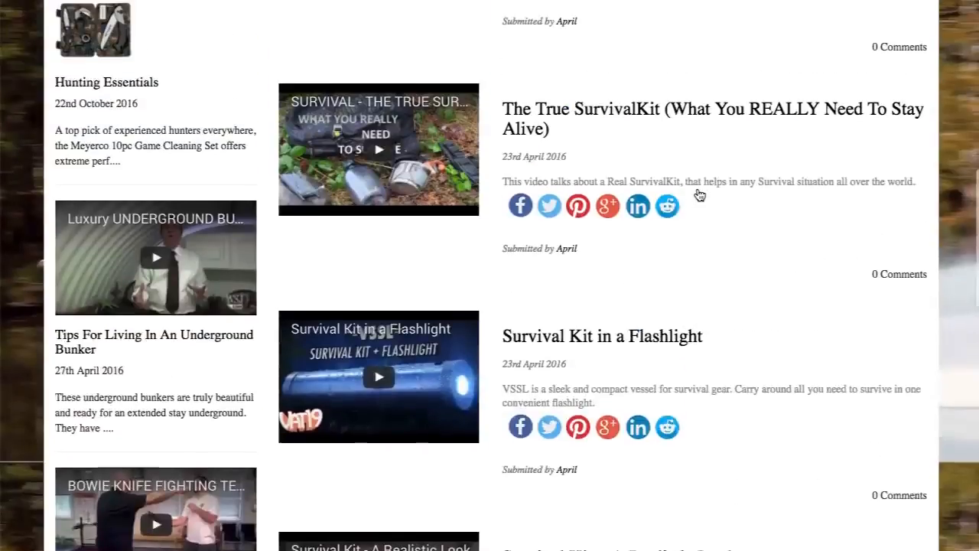
{"action": "scroll", "coordinate": [699, 196], "scroll_direction": "up", "scroll_amount": 8}
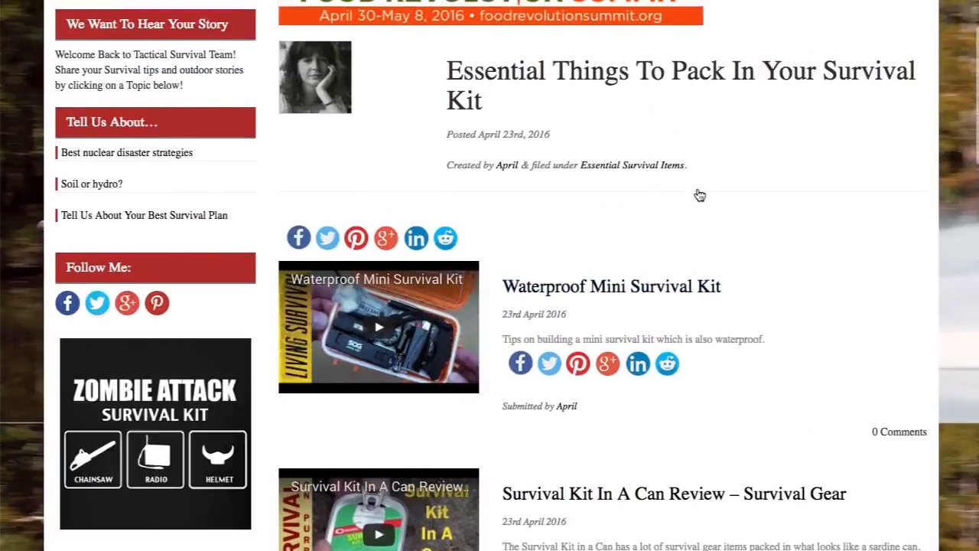
Open the Waterproof Mini Survival Kit entry and look over its video and sharing options.
{"action": "left_click", "coordinate": [570, 297]}
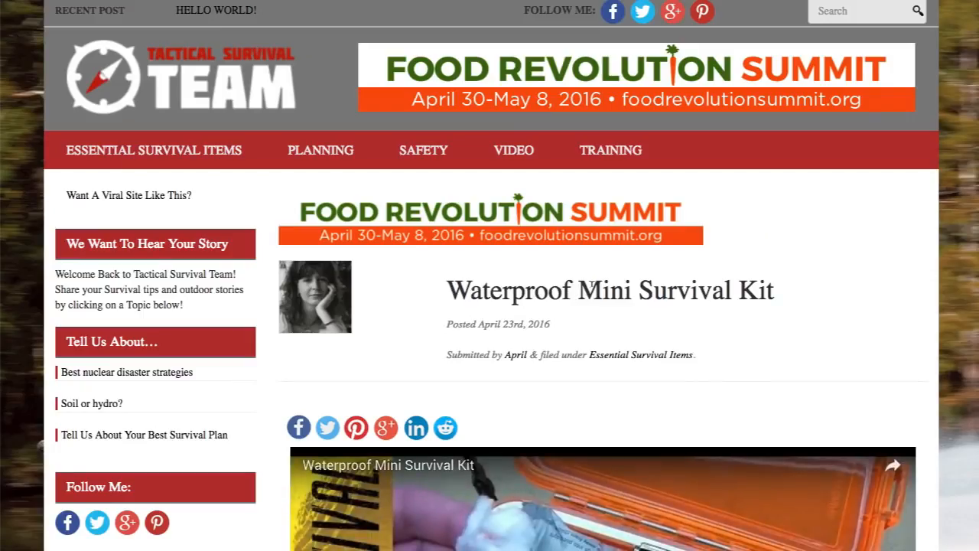
{"action": "scroll", "coordinate": [490, 306], "scroll_direction": "down", "scroll_amount": 3}
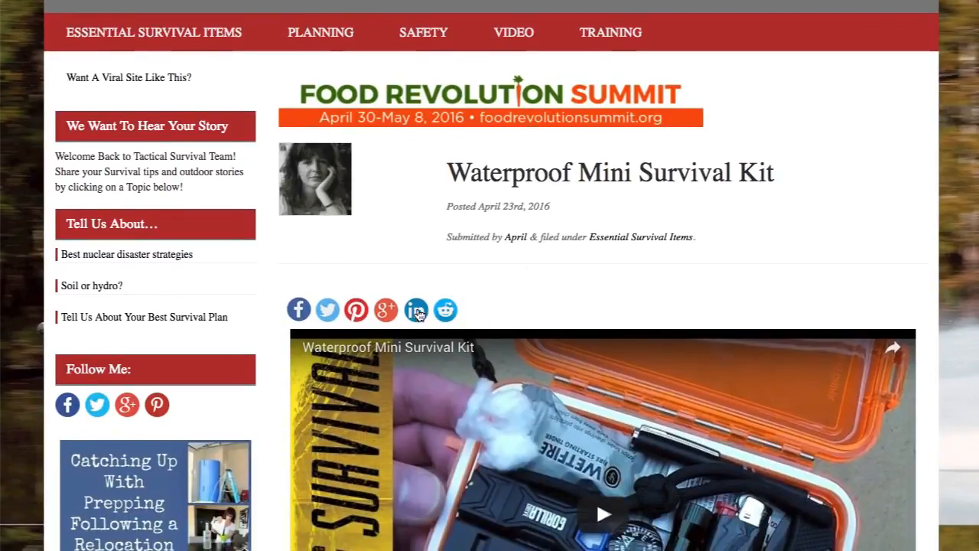
{"action": "scroll", "coordinate": [632, 297], "scroll_direction": "down", "scroll_amount": 2}
{"action": "scroll", "coordinate": [632, 298], "scroll_direction": "up", "scroll_amount": 2}
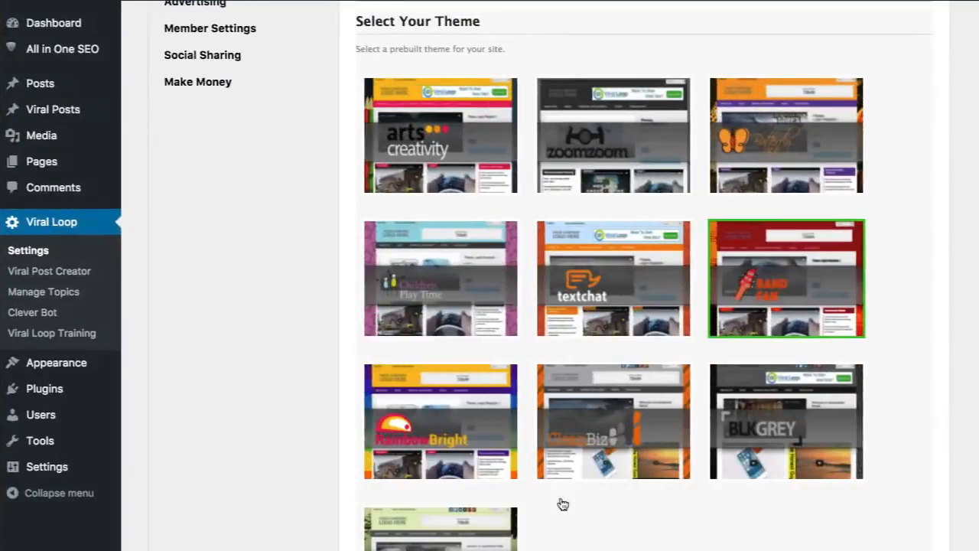
Look through the prebuilt themes in the Viral Loop design settings.
{"action": "scroll", "coordinate": [293, 198], "scroll_direction": "up", "scroll_amount": 2}
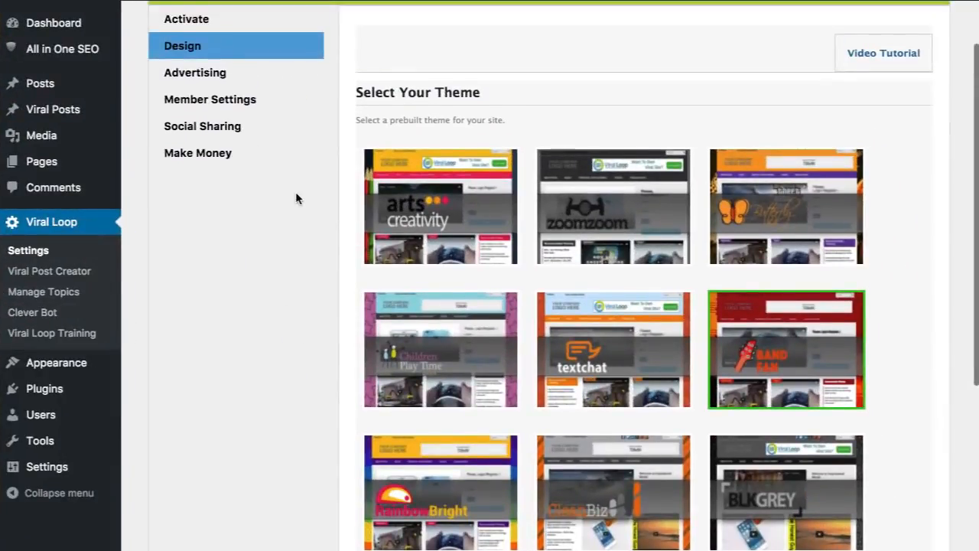
{"action": "scroll", "coordinate": [295, 199], "scroll_direction": "up", "scroll_amount": 2}
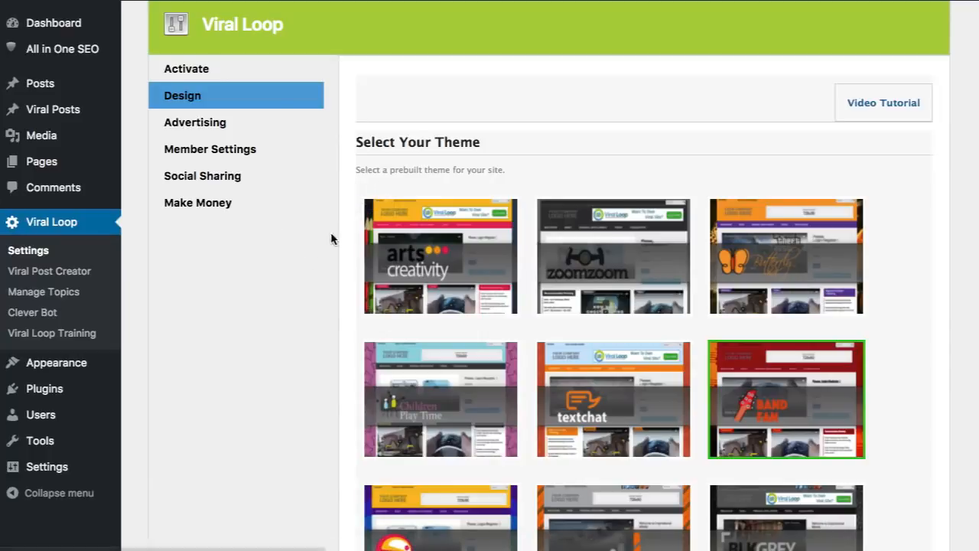
{"action": "scroll", "coordinate": [322, 241], "scroll_direction": "down", "scroll_amount": 3}
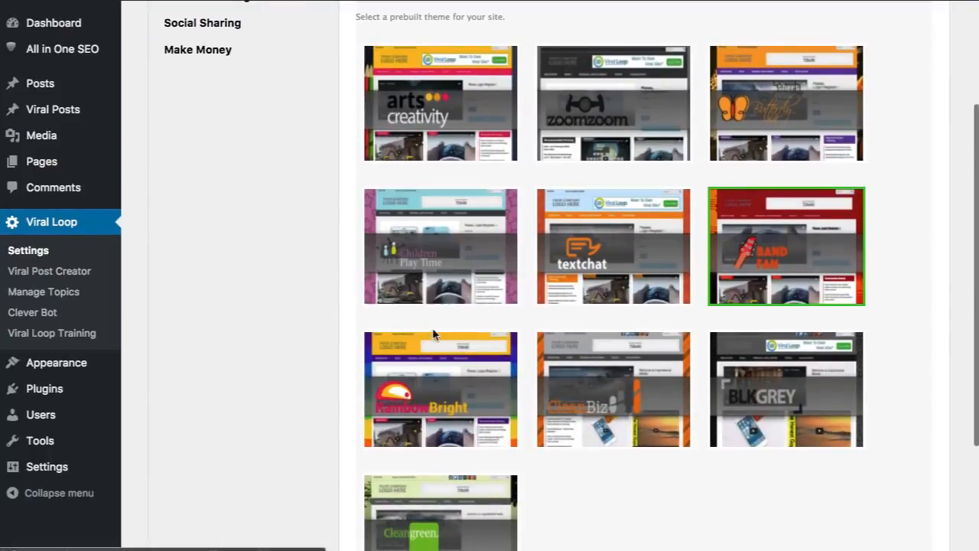
{"action": "scroll", "coordinate": [339, 299], "scroll_direction": "down", "scroll_amount": 3}
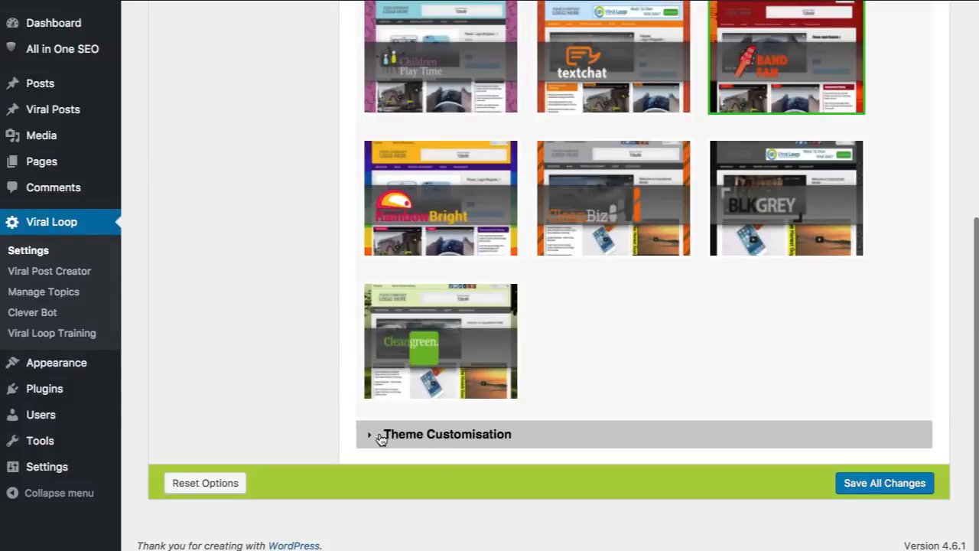
{"action": "scroll", "coordinate": [321, 277], "scroll_direction": "up", "scroll_amount": 1}
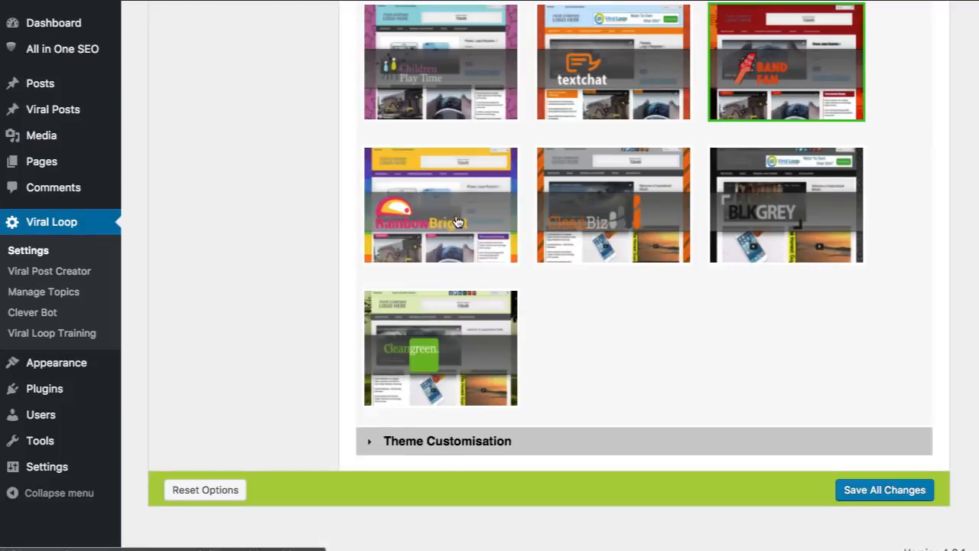
Activate the textchat theme and view it on the Build Your Own Software home page.
{"action": "scroll", "coordinate": [457, 222], "scroll_direction": "up", "scroll_amount": 3}
{"action": "left_click", "coordinate": [575, 187]}
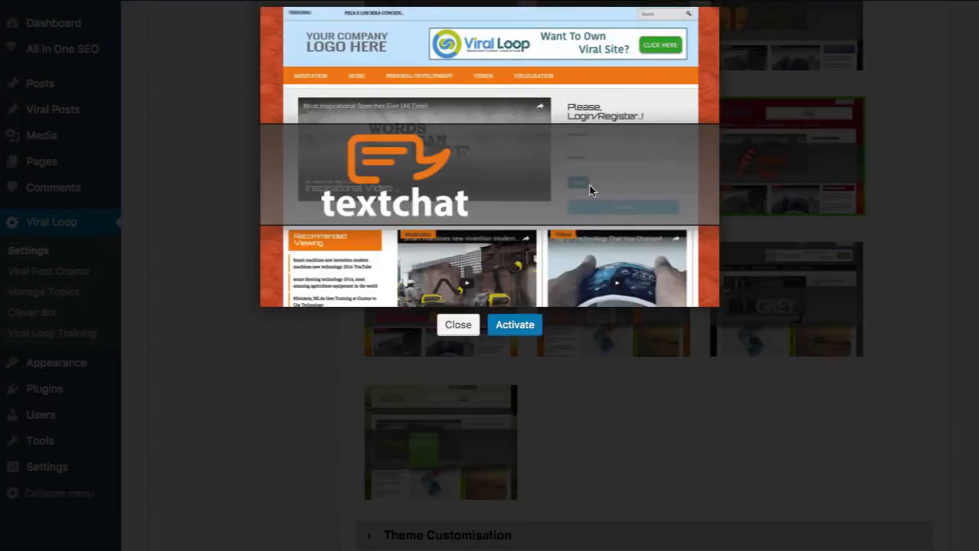
{"action": "left_click", "coordinate": [518, 327]}
{"action": "left_click", "coordinate": [859, 82]}
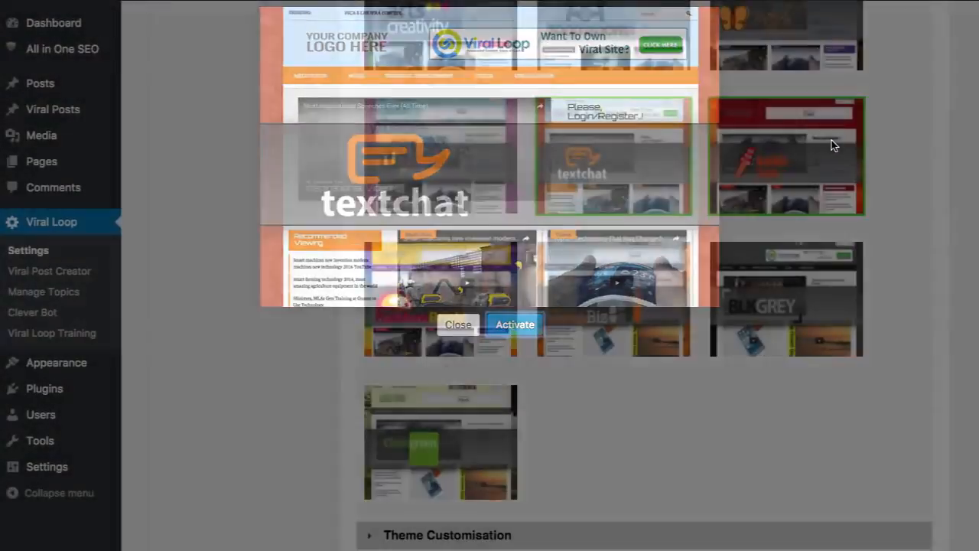
{"action": "left_click", "coordinate": [872, 80]}
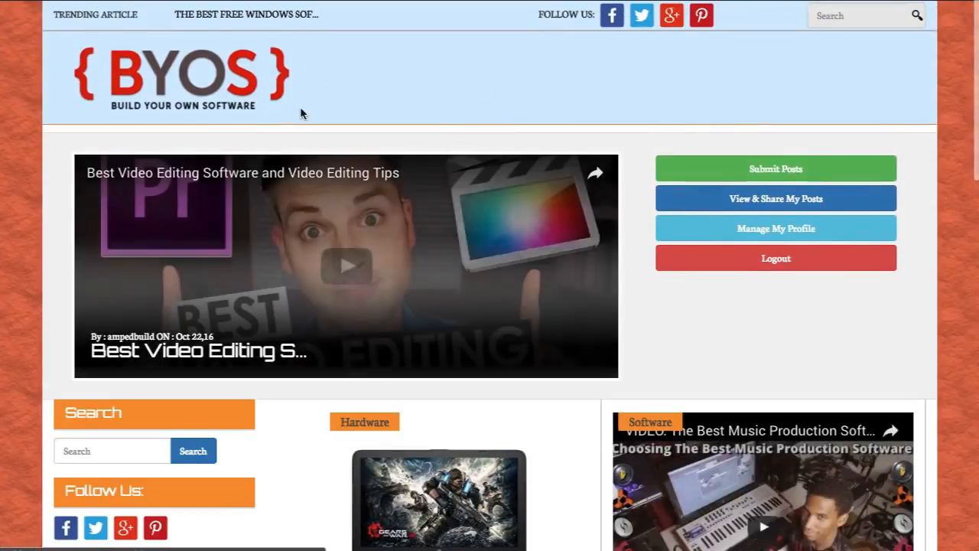
{"action": "scroll", "coordinate": [301, 114], "scroll_direction": "down", "scroll_amount": 1}
{"action": "scroll", "coordinate": [312, 98], "scroll_direction": "up", "scroll_amount": 1}
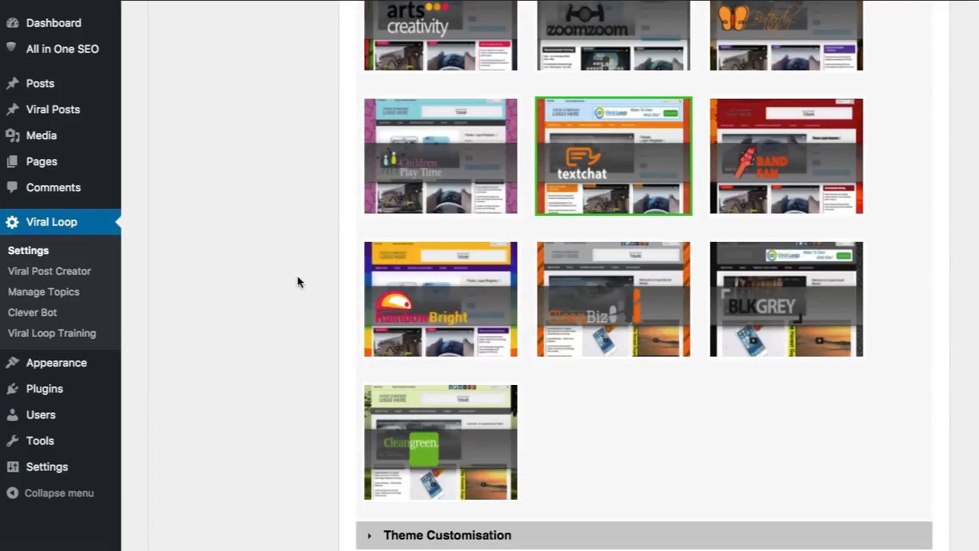
Activate the arts creativity theme and check how it looks on the site's home page.
{"action": "scroll", "coordinate": [298, 276], "scroll_direction": "up", "scroll_amount": 3}
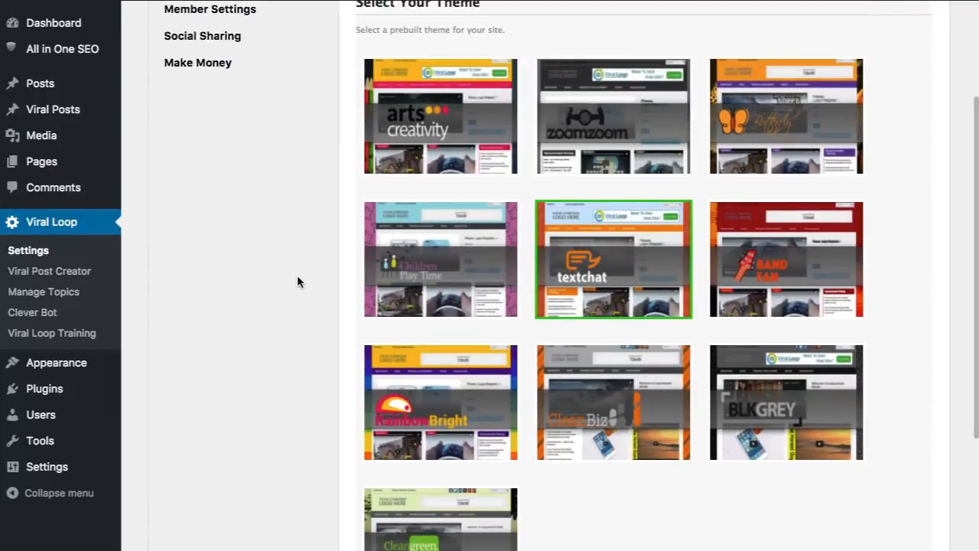
{"action": "left_click", "coordinate": [441, 117]}
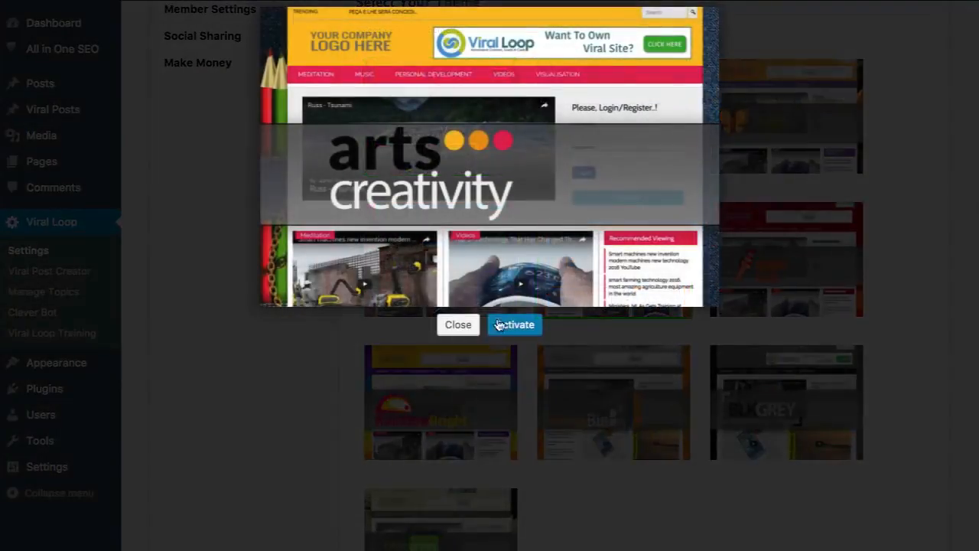
{"action": "left_click", "coordinate": [501, 324]}
{"action": "left_click", "coordinate": [859, 82]}
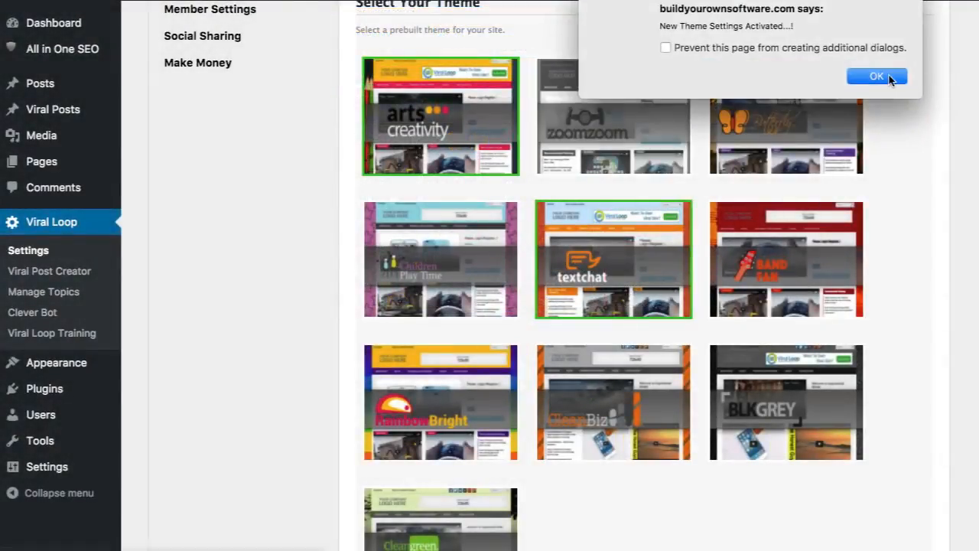
{"action": "left_click", "coordinate": [877, 76]}
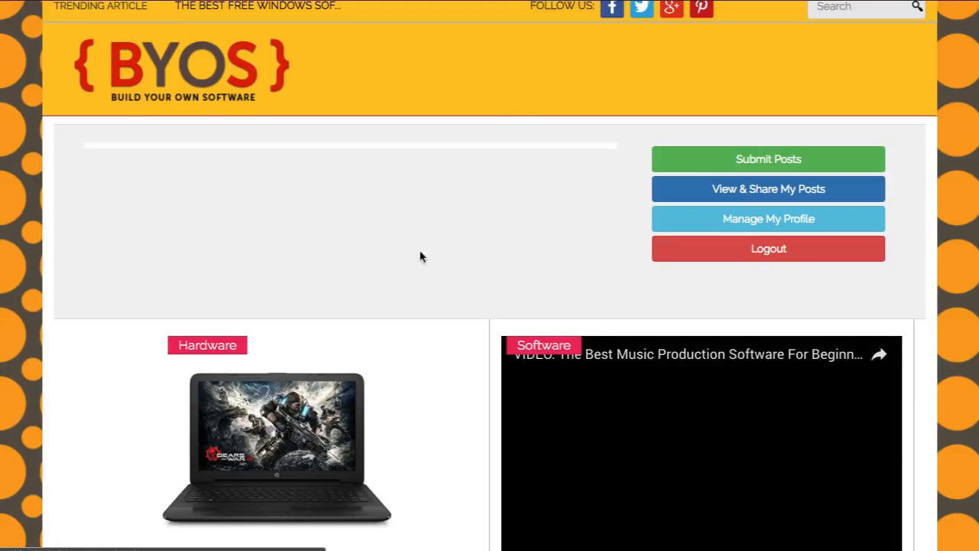
{"action": "scroll", "coordinate": [448, 260], "scroll_direction": "down", "scroll_amount": 5}
{"action": "scroll", "coordinate": [446, 263], "scroll_direction": "up", "scroll_amount": 5}
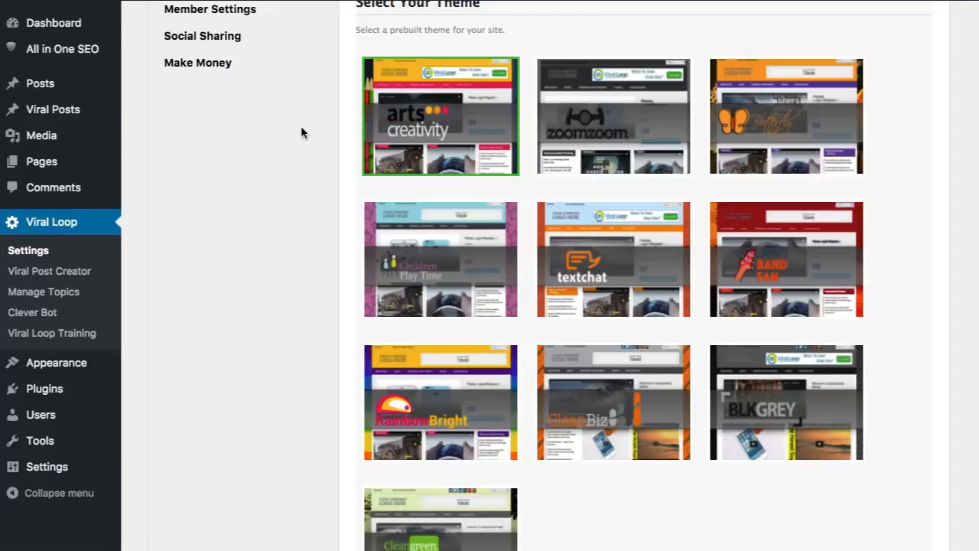
Expand the Theme Customisation section below the prebuilt themes and look over its option groups.
{"action": "scroll", "coordinate": [301, 127], "scroll_direction": "down", "scroll_amount": 3}
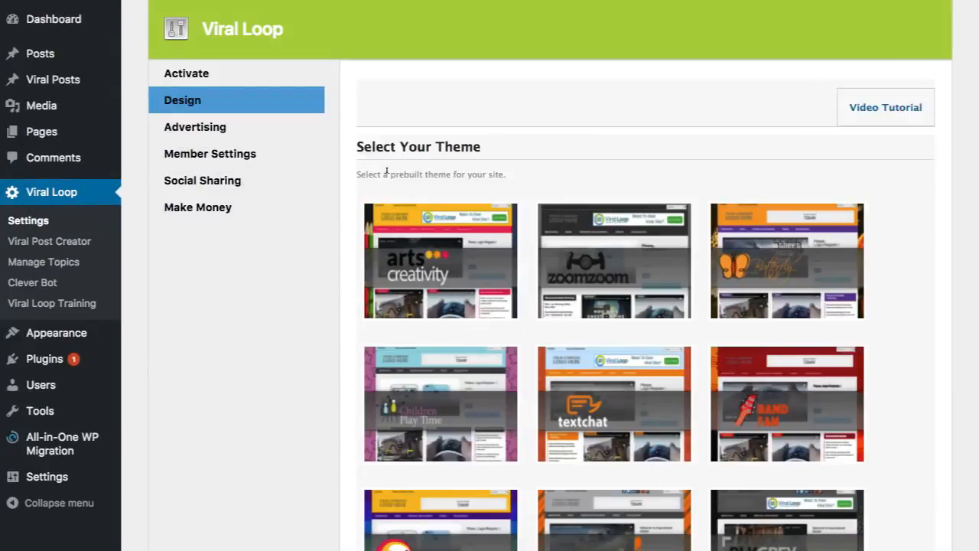
{"action": "scroll", "coordinate": [386, 171], "scroll_direction": "down", "scroll_amount": 5}
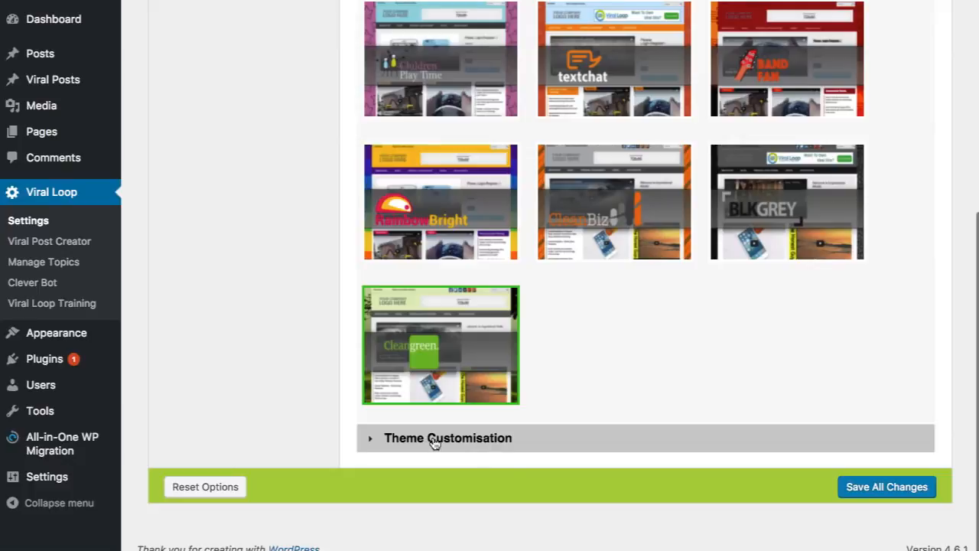
{"action": "left_click", "coordinate": [486, 442]}
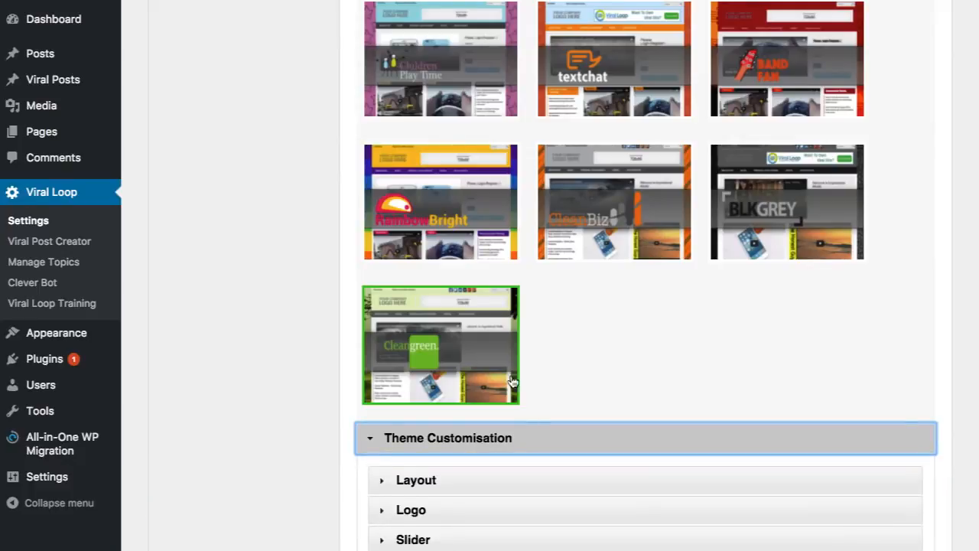
{"action": "scroll", "coordinate": [505, 382], "scroll_direction": "down", "scroll_amount": 3}
{"action": "scroll", "coordinate": [469, 353], "scroll_direction": "down", "scroll_amount": 1}
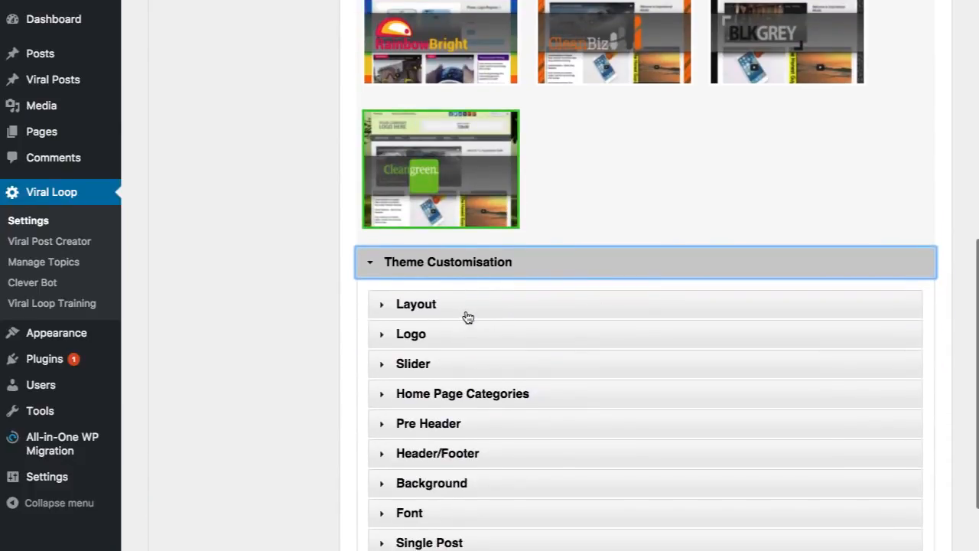
Expand the Layout options and view the left-sidebar layout on the Tactical Survival Team home page.
{"action": "left_click", "coordinate": [467, 315]}
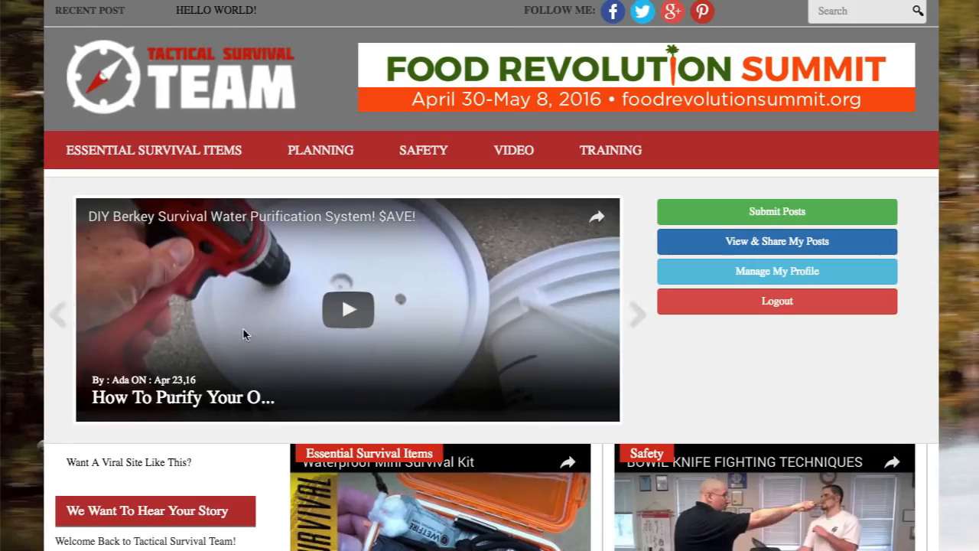
{"action": "scroll", "coordinate": [244, 329], "scroll_direction": "down", "scroll_amount": 6}
{"action": "scroll", "coordinate": [183, 324], "scroll_direction": "up", "scroll_amount": 4}
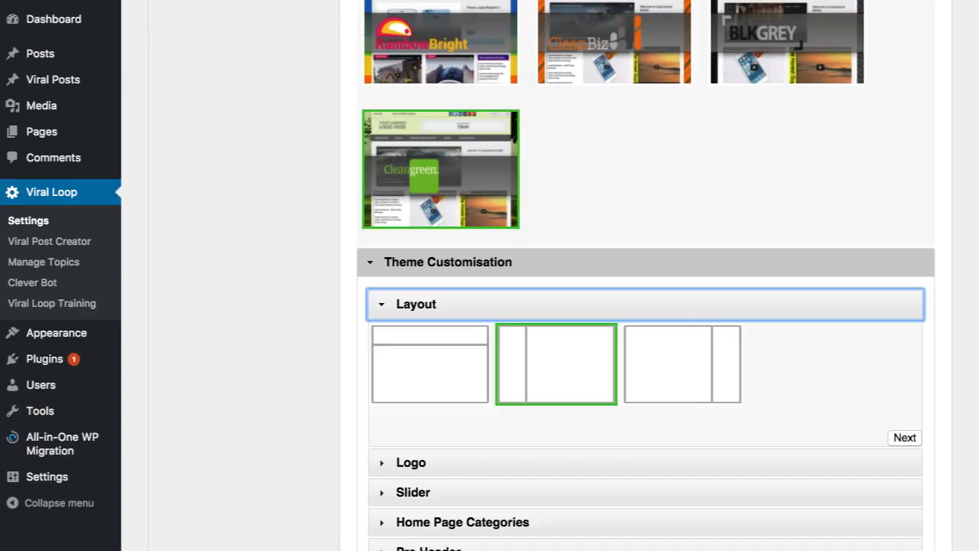
Switch the site layout to the one with the sidebar on the right and check it on the home page.
{"action": "left_click", "coordinate": [642, 361]}
{"action": "scroll", "coordinate": [771, 381], "scroll_direction": "down", "scroll_amount": 3}
{"action": "scroll", "coordinate": [771, 384], "scroll_direction": "up", "scroll_amount": 1}
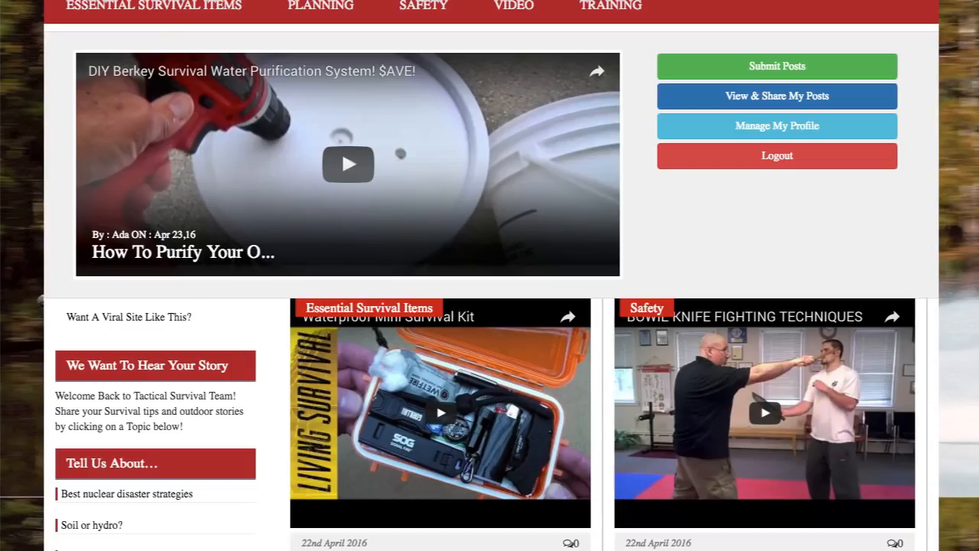
{"action": "mouse_move", "coordinate": [558, 158]}
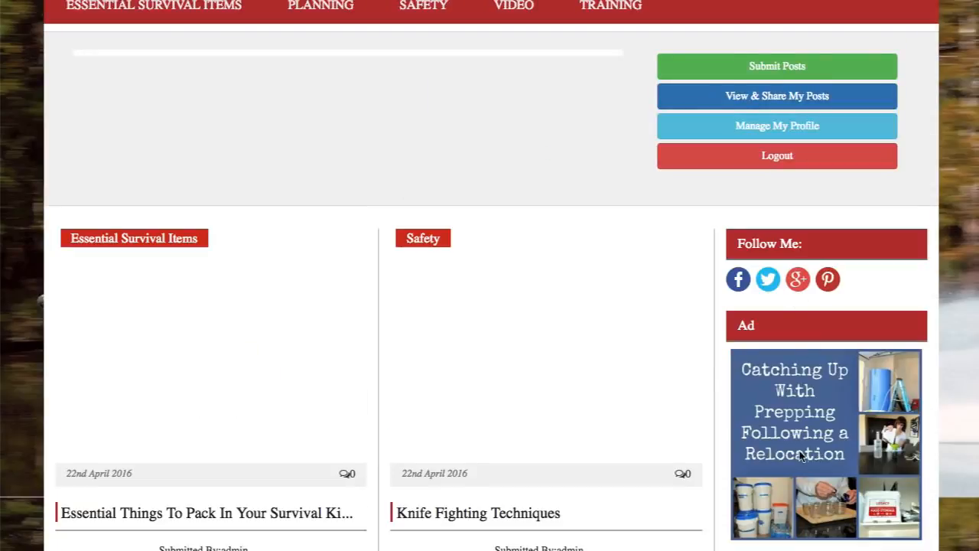
{"action": "scroll", "coordinate": [806, 394], "scroll_direction": "down", "scroll_amount": 7}
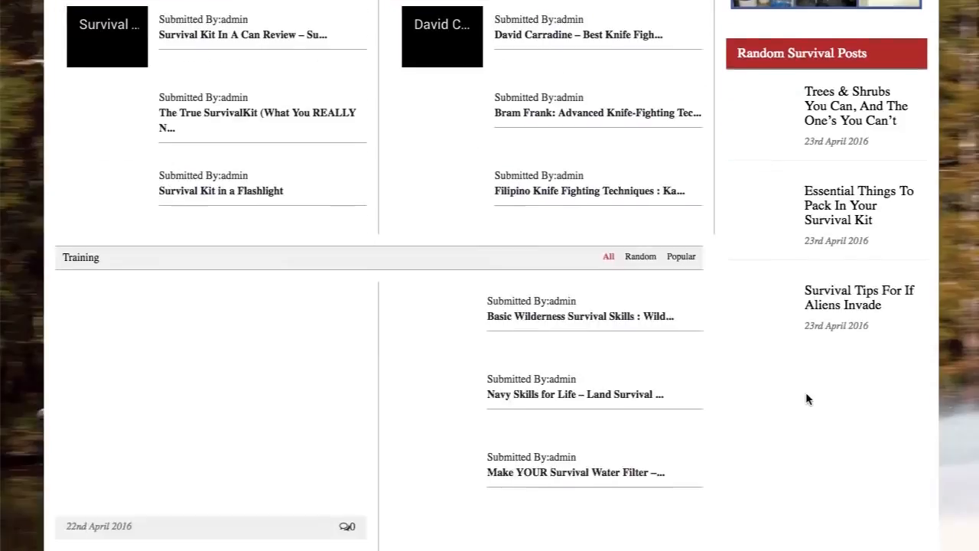
{"action": "scroll", "coordinate": [806, 394], "scroll_direction": "up", "scroll_amount": 7}
{"action": "scroll", "coordinate": [807, 393], "scroll_direction": "up", "scroll_amount": 2}
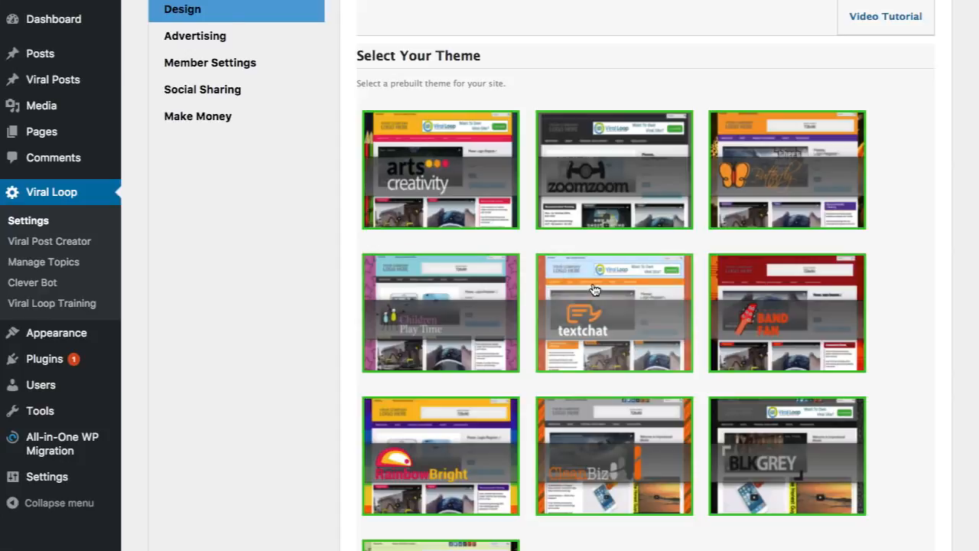
Open the WordPress Widgets page in a new browser tab.
{"action": "scroll", "coordinate": [594, 288], "scroll_direction": "down", "scroll_amount": 5}
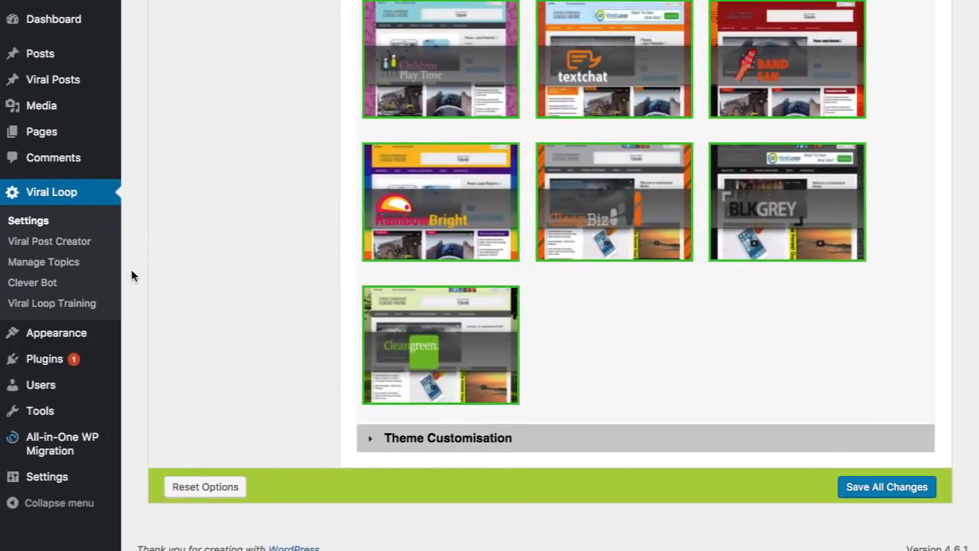
{"action": "right_click", "coordinate": [41, 261]}
{"action": "left_click", "coordinate": [66, 267]}
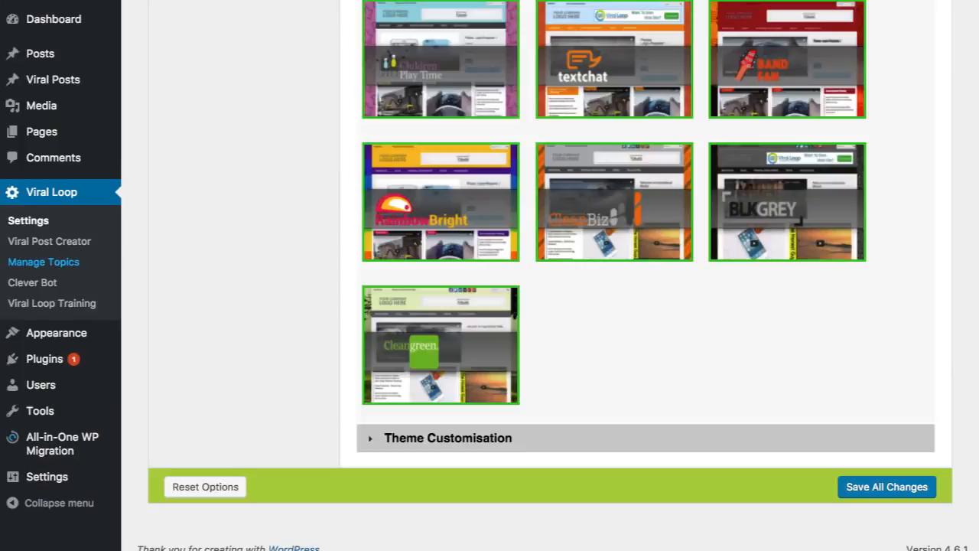
{"action": "mouse_move", "coordinate": [58, 333]}
{"action": "right_click", "coordinate": [144, 373]}
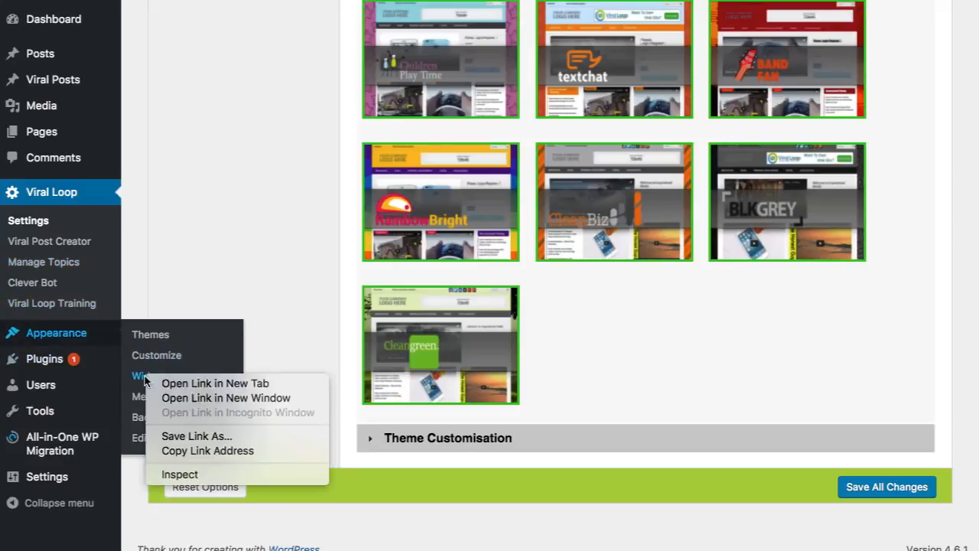
{"action": "left_click", "coordinate": [188, 377]}
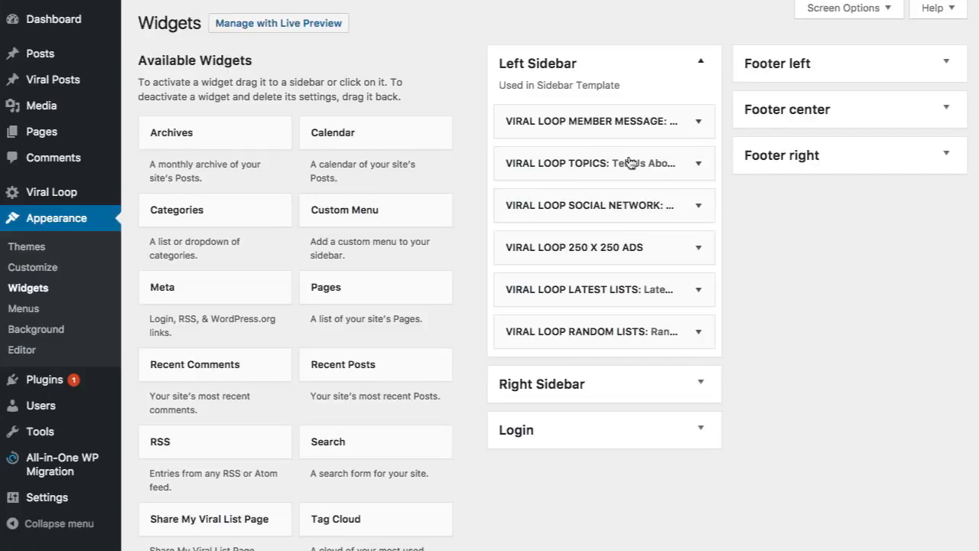
Expand the Right Sidebar and Login widget areas, and look into the Footer left and Footer center areas.
{"action": "left_click", "coordinate": [623, 392]}
{"action": "scroll", "coordinate": [835, 316], "scroll_direction": "down", "scroll_amount": 4}
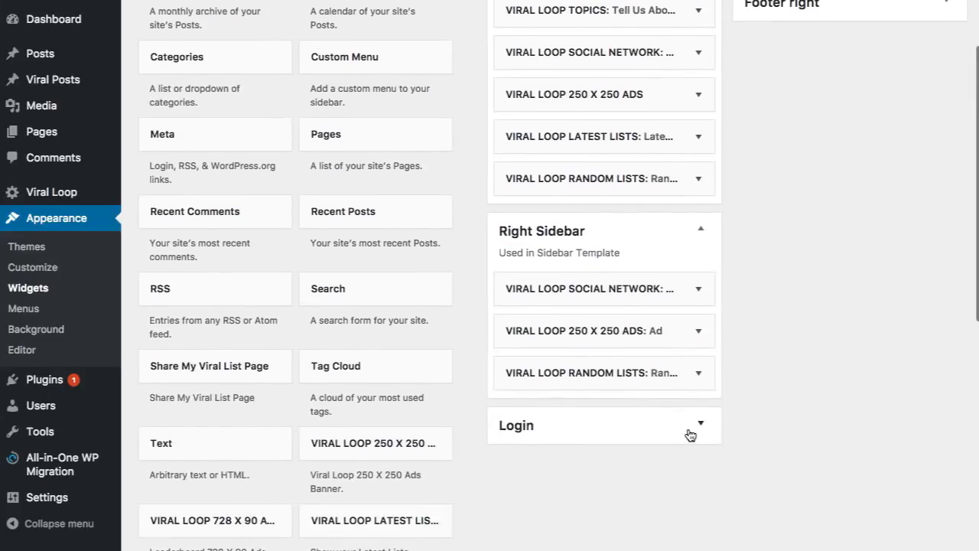
{"action": "left_click", "coordinate": [688, 433]}
{"action": "scroll", "coordinate": [791, 365], "scroll_direction": "up", "scroll_amount": 4}
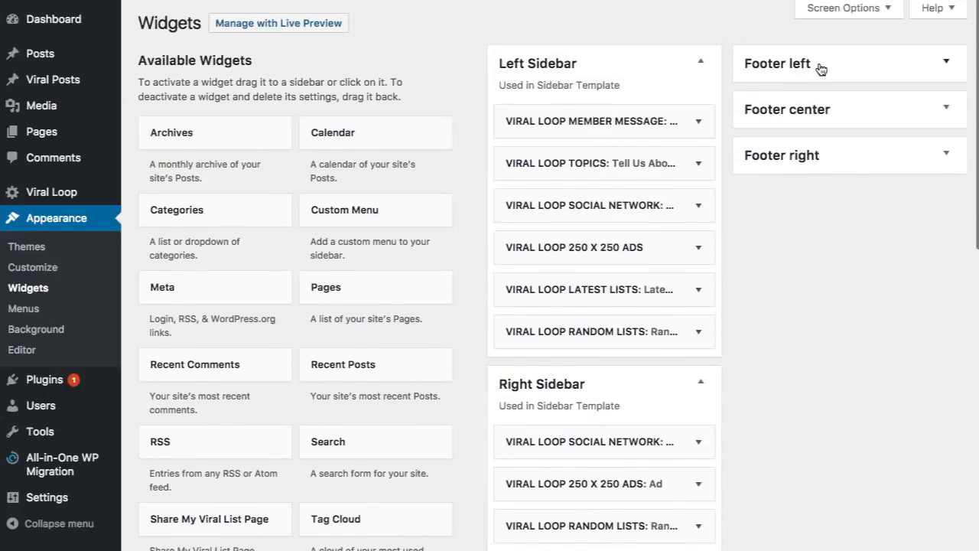
{"action": "left_click", "coordinate": [819, 65]}
{"action": "left_click", "coordinate": [819, 66]}
{"action": "left_click", "coordinate": [819, 109]}
{"action": "left_click", "coordinate": [820, 109]}
Look through the available Viral Loop widgets on the Widgets page.
{"action": "scroll", "coordinate": [323, 334], "scroll_direction": "down", "scroll_amount": 8}
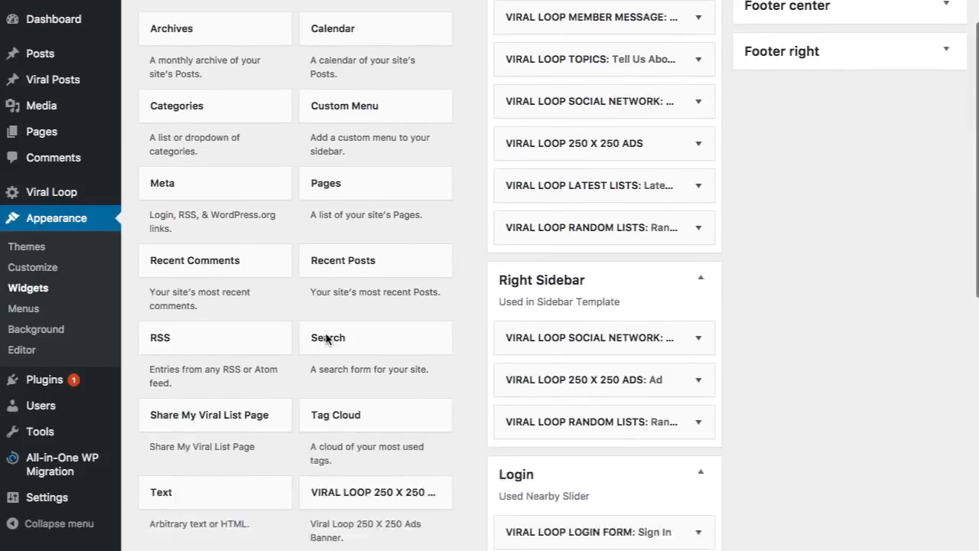
{"action": "scroll", "coordinate": [325, 339], "scroll_direction": "down", "scroll_amount": 2}
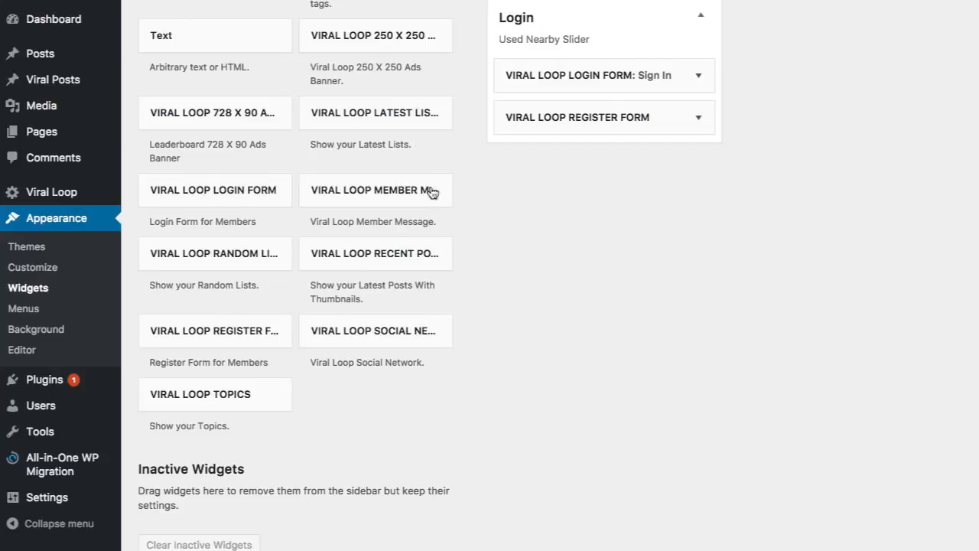
{"action": "scroll", "coordinate": [477, 256], "scroll_direction": "up", "scroll_amount": 7}
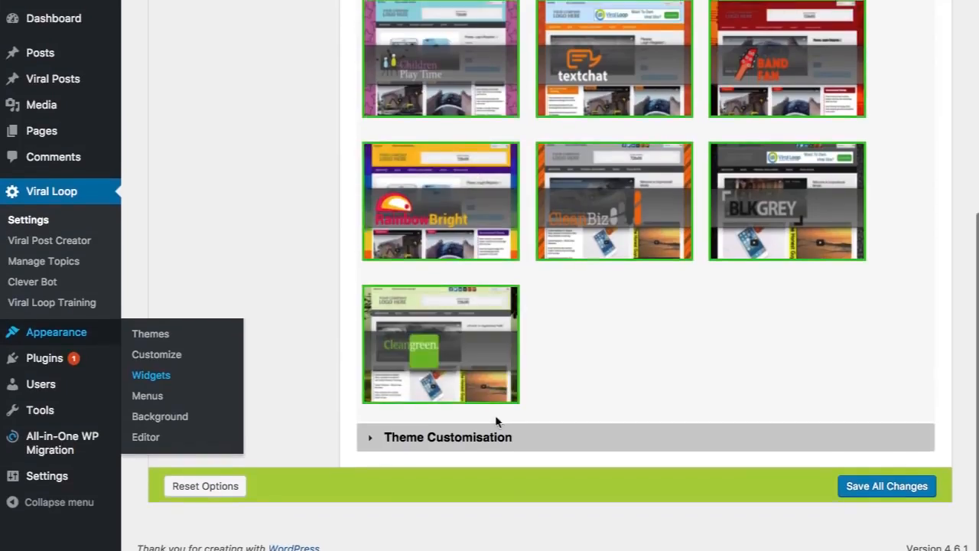
Expand Theme Customisation in the Viral Loop settings and view the Logo upload option.
{"action": "left_click", "coordinate": [570, 456]}
{"action": "scroll", "coordinate": [650, 344], "scroll_direction": "down", "scroll_amount": 4}
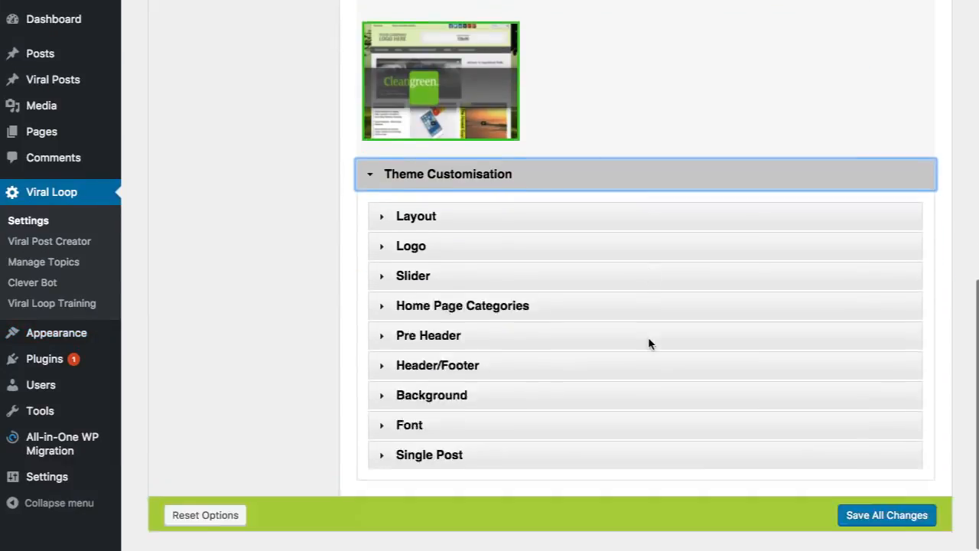
{"action": "left_click", "coordinate": [436, 219]}
{"action": "left_click", "coordinate": [434, 220]}
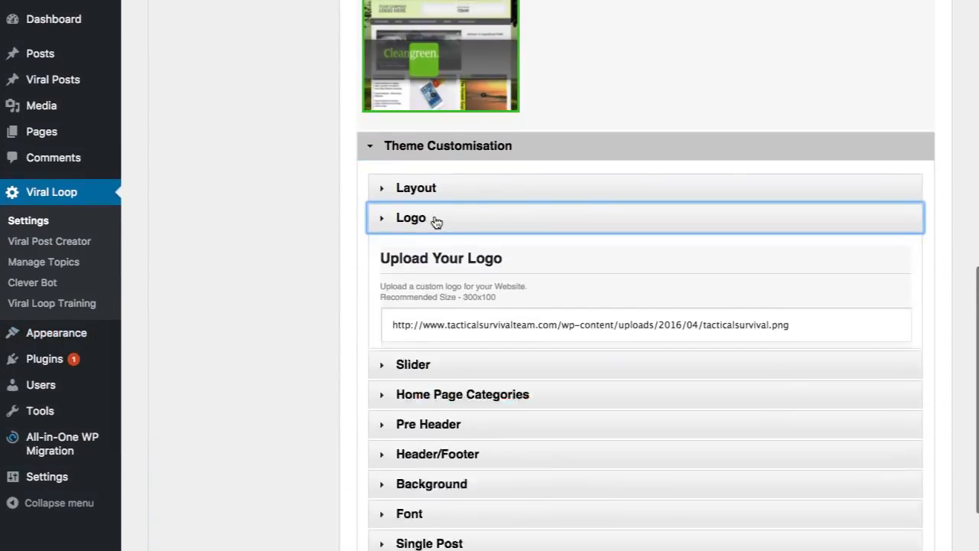
Review the Slider display and category options and advance the video slider on the site's home page.
{"action": "left_click", "coordinate": [453, 253]}
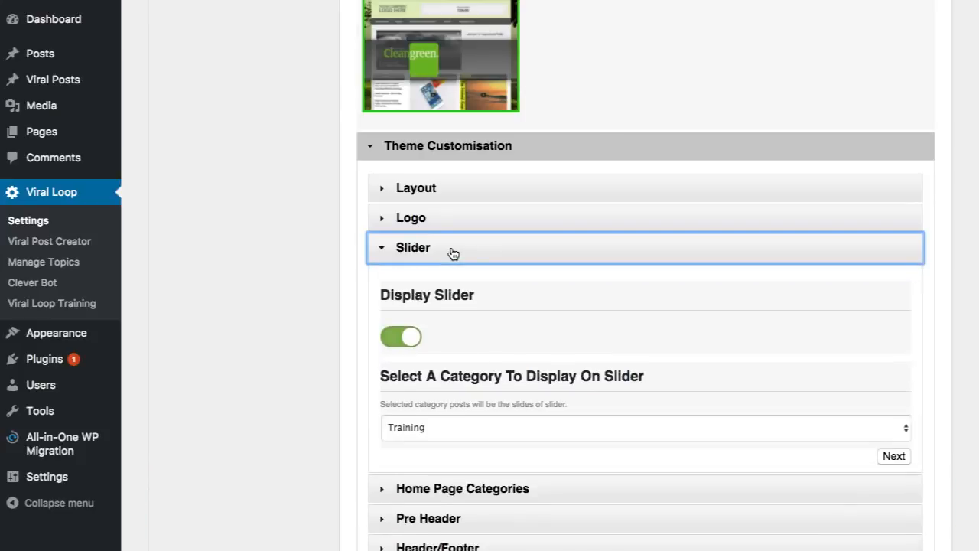
{"action": "left_click", "coordinate": [460, 252]}
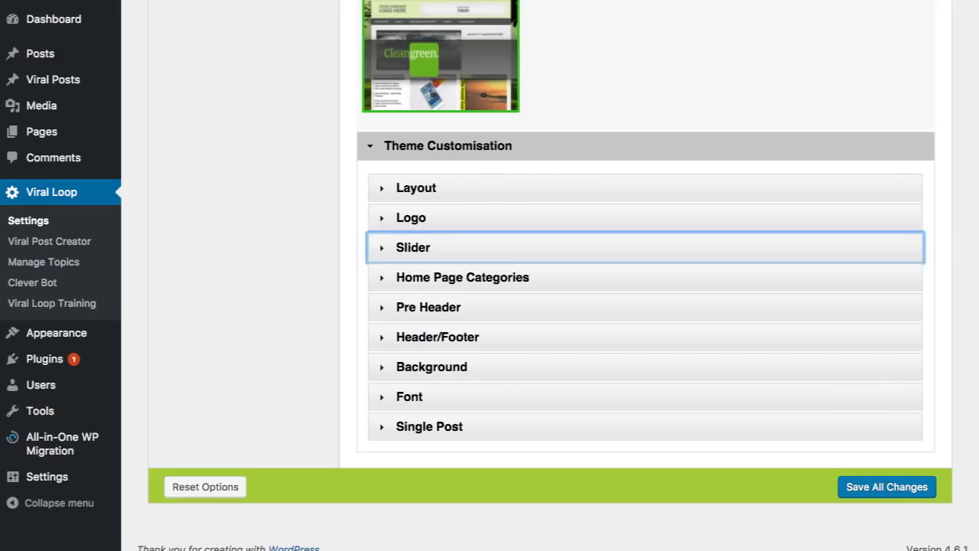
{"action": "left_click", "coordinate": [480, 280]}
{"action": "left_click", "coordinate": [481, 251]}
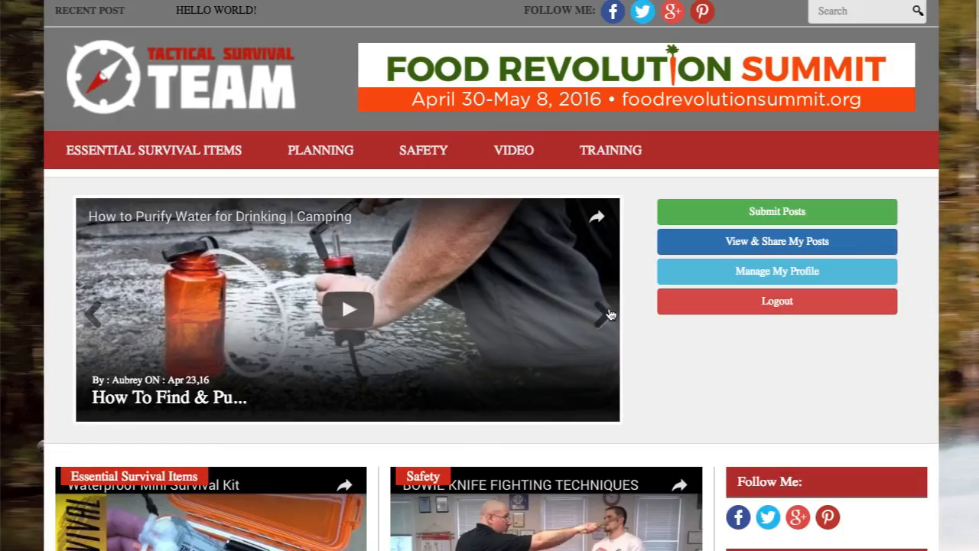
{"action": "left_click", "coordinate": [604, 315]}
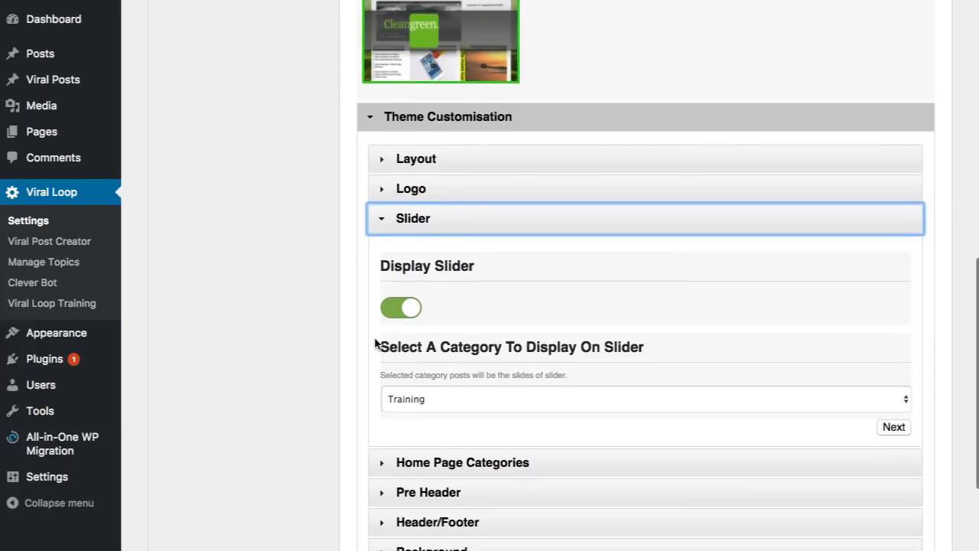
{"action": "scroll", "coordinate": [374, 342], "scroll_direction": "down", "scroll_amount": 2}
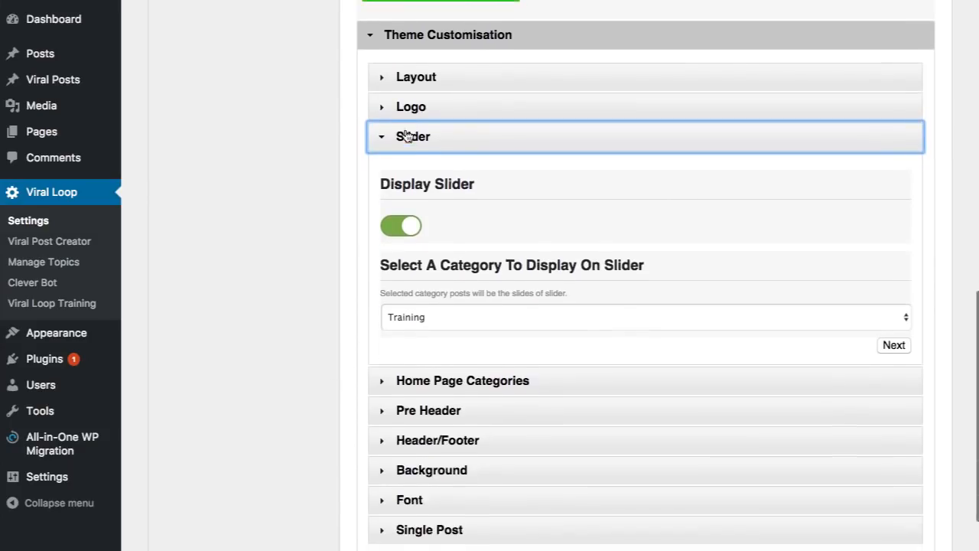
{"action": "left_click", "coordinate": [431, 144]}
Examine the Home Page Categories options, including the label and title colours, and compare them with the category sections on the home page.
{"action": "left_click", "coordinate": [478, 285]}
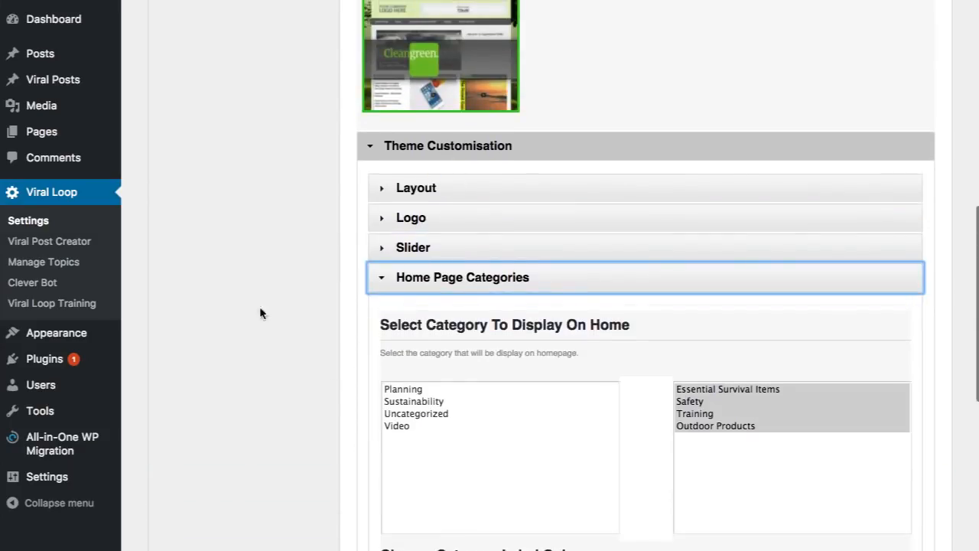
{"action": "scroll", "coordinate": [285, 309], "scroll_direction": "down", "scroll_amount": 2}
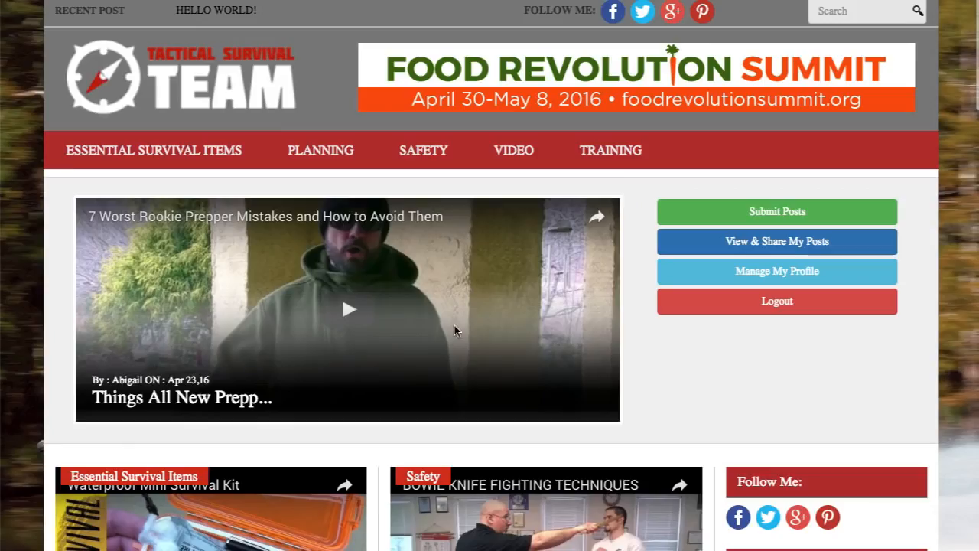
{"action": "scroll", "coordinate": [454, 325], "scroll_direction": "down", "scroll_amount": 10}
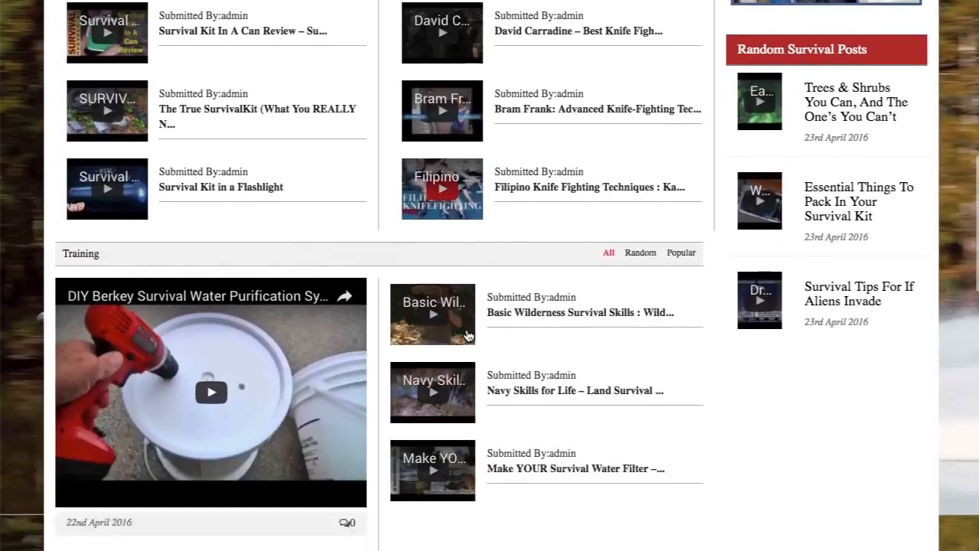
{"action": "scroll", "coordinate": [469, 335], "scroll_direction": "up", "scroll_amount": 5}
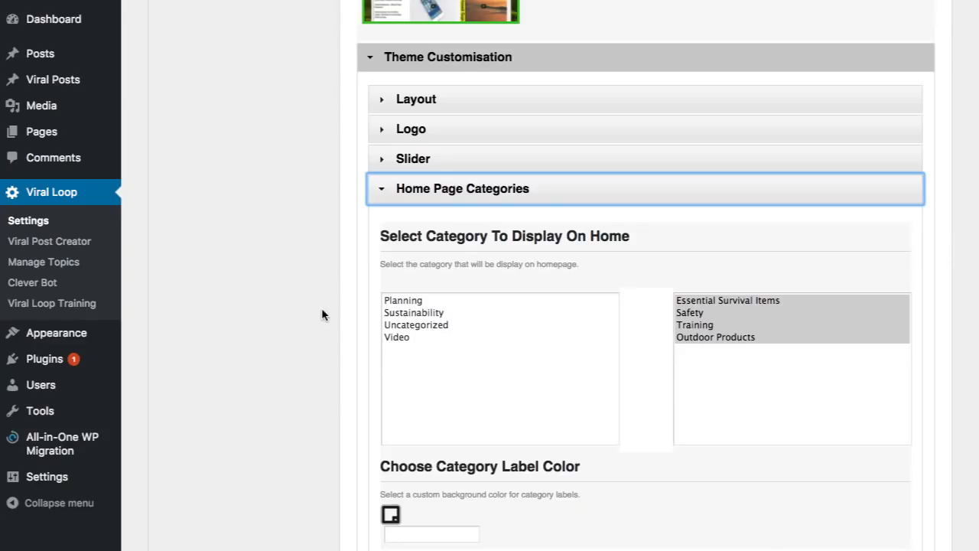
{"action": "scroll", "coordinate": [321, 314], "scroll_direction": "down", "scroll_amount": 4}
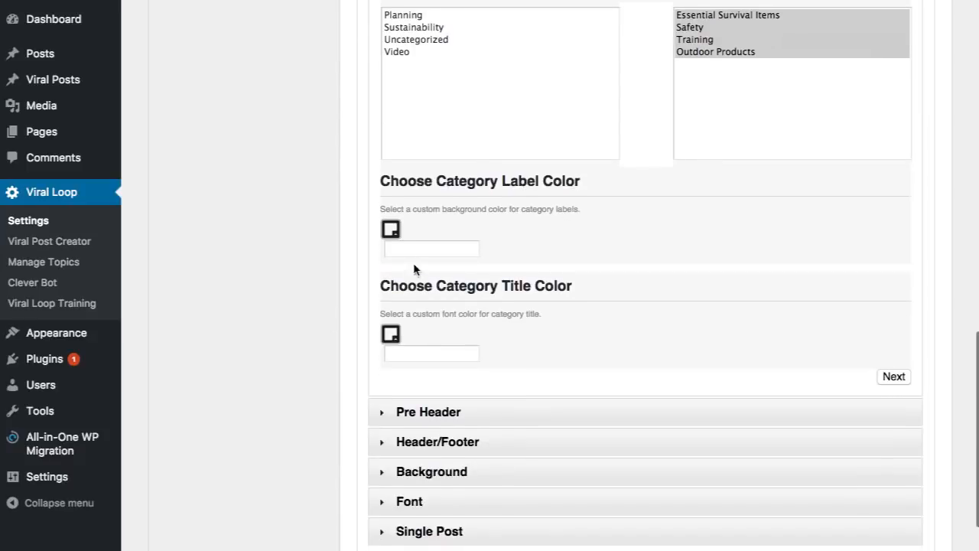
{"action": "scroll", "coordinate": [320, 314], "scroll_direction": "down", "scroll_amount": 2}
View the Pre Header options alongside the site's home page, and open the Header/Footer colour options.
{"action": "left_click", "coordinate": [444, 323]}
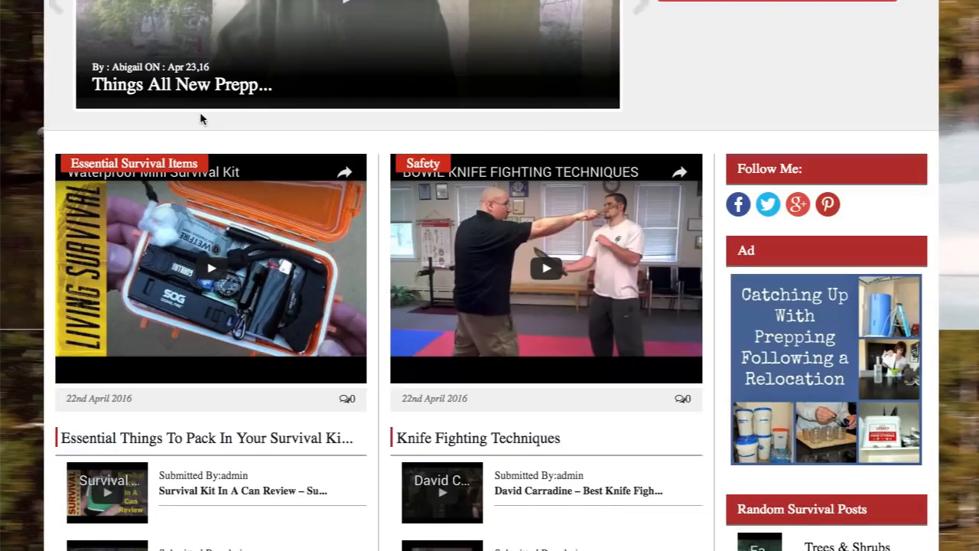
{"action": "scroll", "coordinate": [201, 116], "scroll_direction": "up", "scroll_amount": 5}
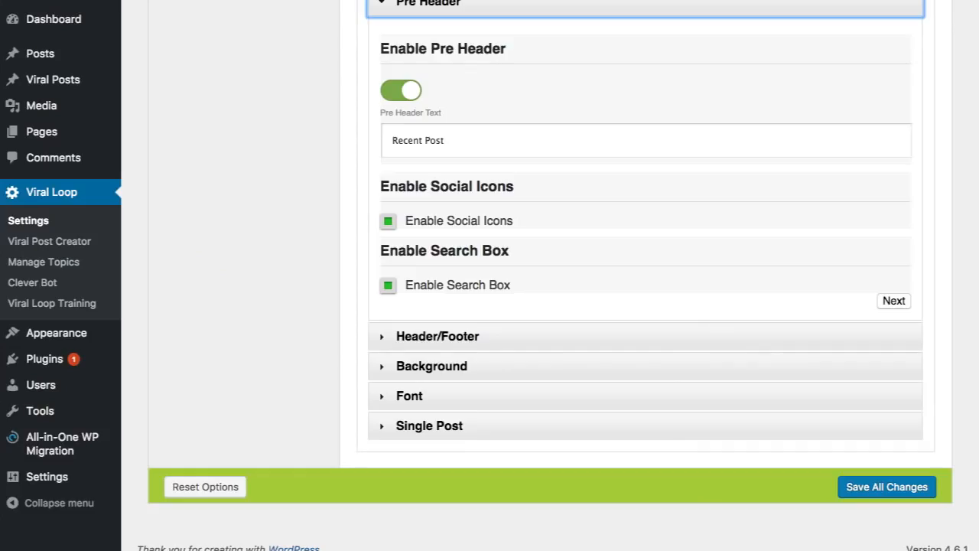
{"action": "left_click", "coordinate": [481, 337]}
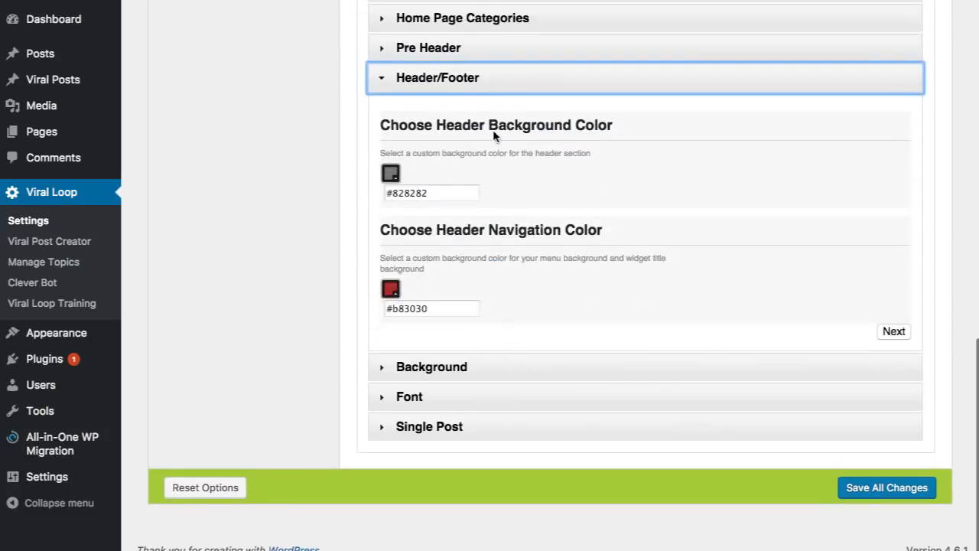
Open the Background options and review the overlay patterns, overlay size, opacity and custom image settings.
{"action": "left_click", "coordinate": [517, 369]}
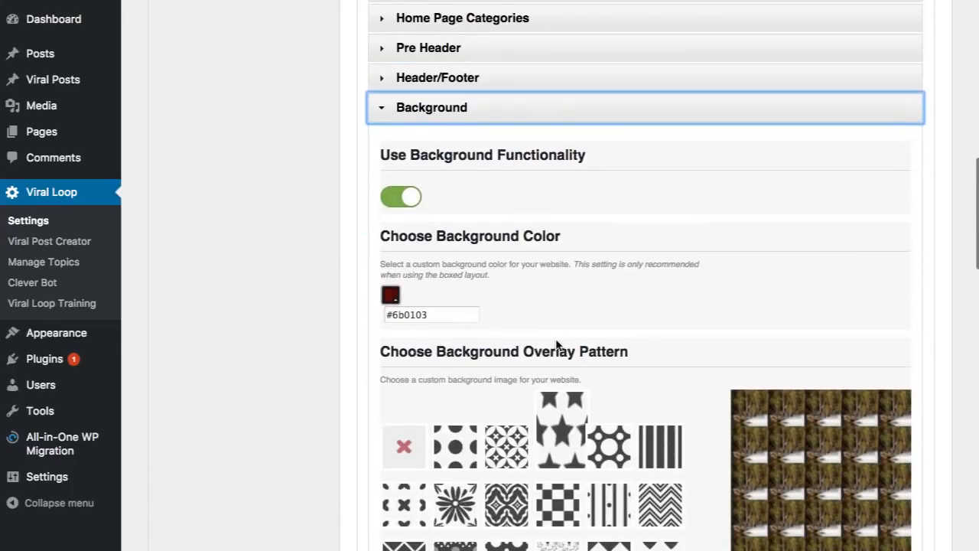
{"action": "scroll", "coordinate": [557, 346], "scroll_direction": "down", "scroll_amount": 5}
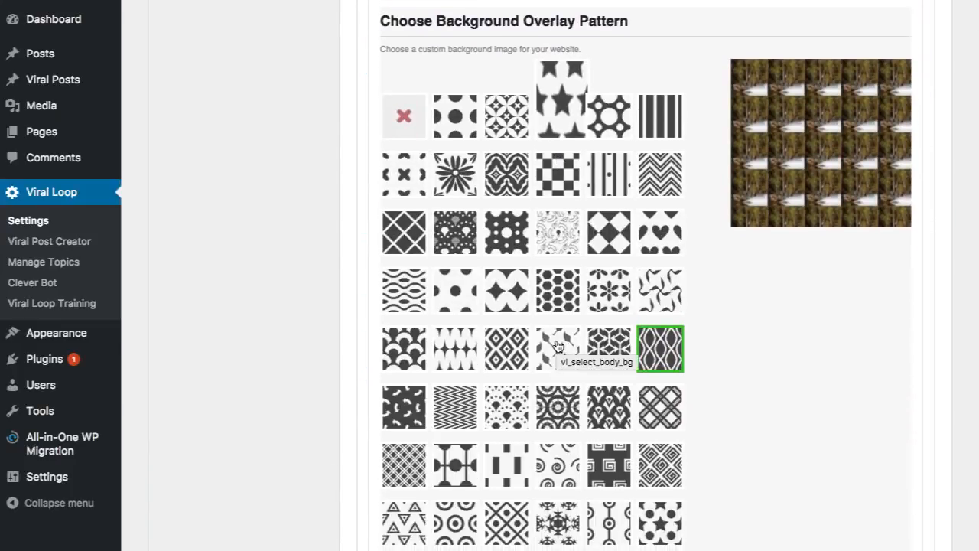
{"action": "scroll", "coordinate": [556, 346], "scroll_direction": "down", "scroll_amount": 10}
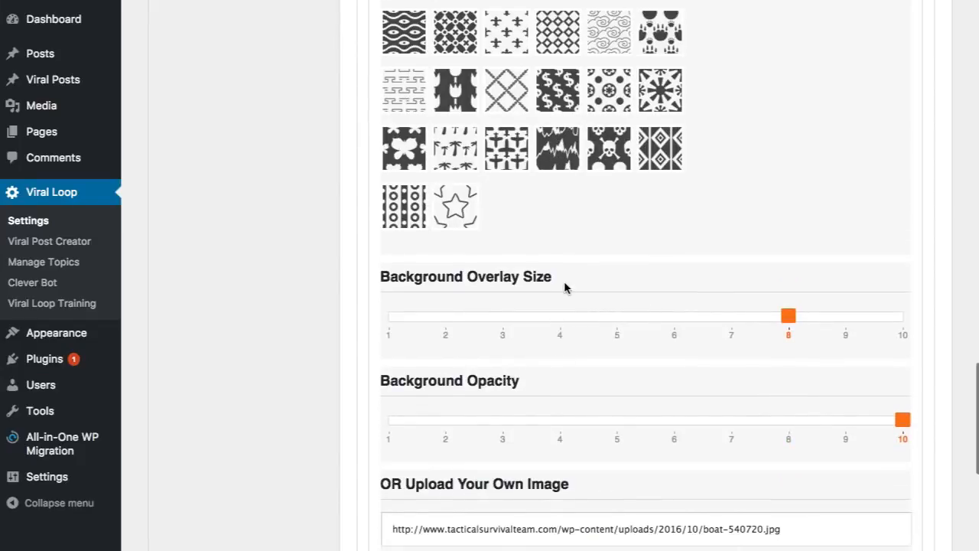
{"action": "scroll", "coordinate": [571, 354], "scroll_direction": "down", "scroll_amount": 4}
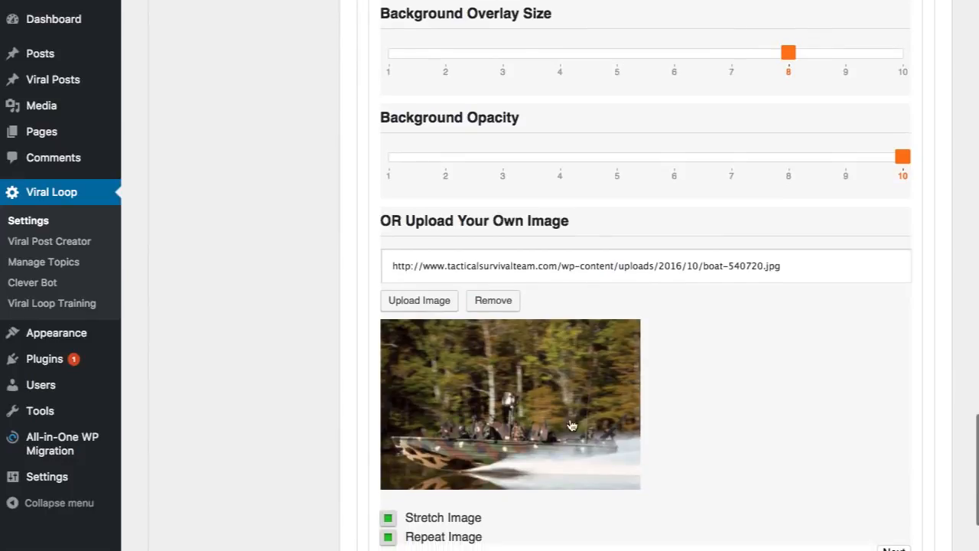
{"action": "scroll", "coordinate": [656, 370], "scroll_direction": "down", "scroll_amount": 3}
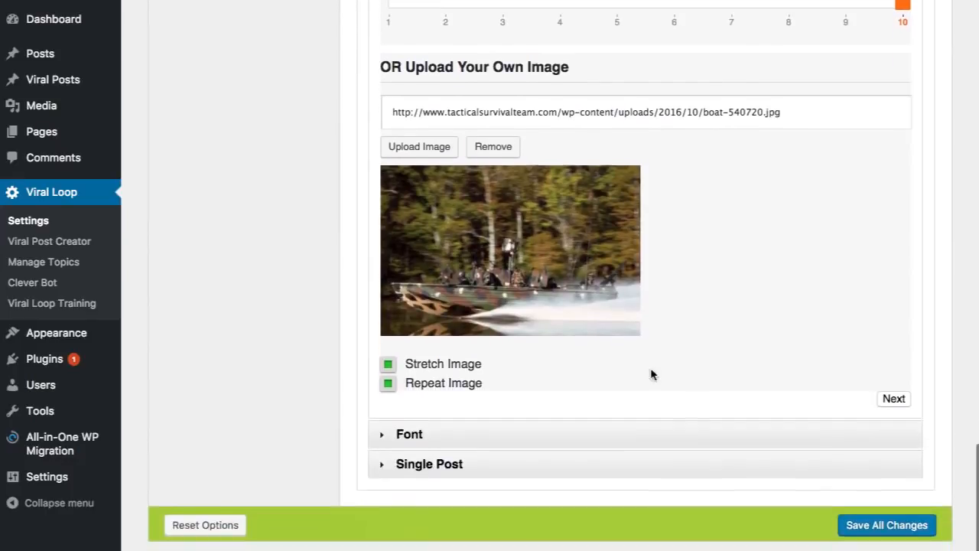
Review the custom background image settings and header font options, and open the Single Post options.
{"action": "scroll", "coordinate": [653, 374], "scroll_direction": "down", "scroll_amount": 1}
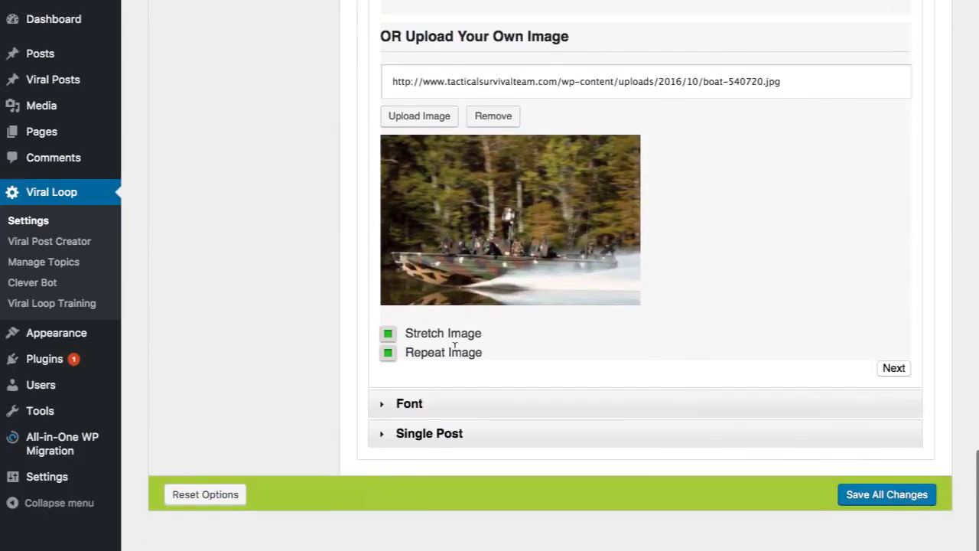
{"action": "left_click", "coordinate": [472, 404]}
{"action": "scroll", "coordinate": [447, 246], "scroll_direction": "up", "scroll_amount": 3}
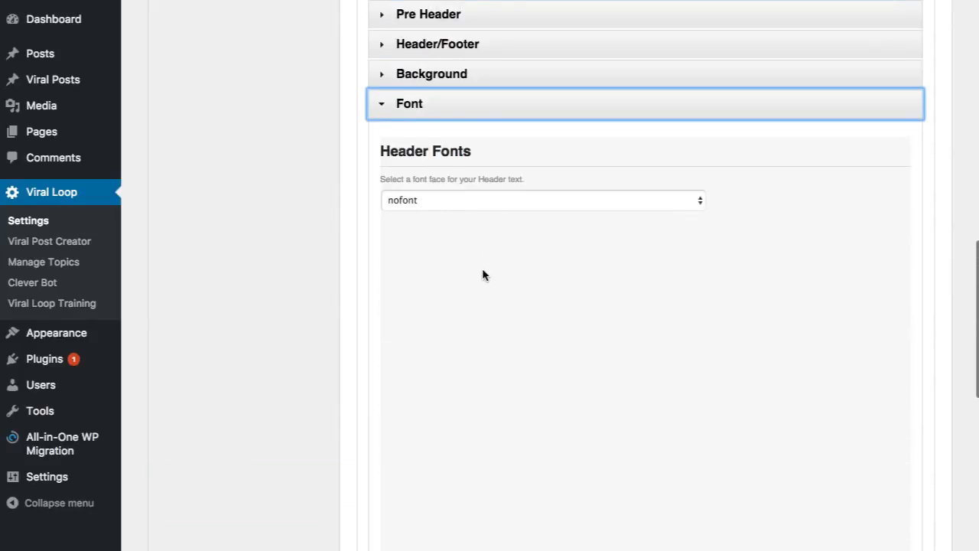
{"action": "scroll", "coordinate": [482, 269], "scroll_direction": "down", "scroll_amount": 10}
{"action": "left_click", "coordinate": [431, 426]}
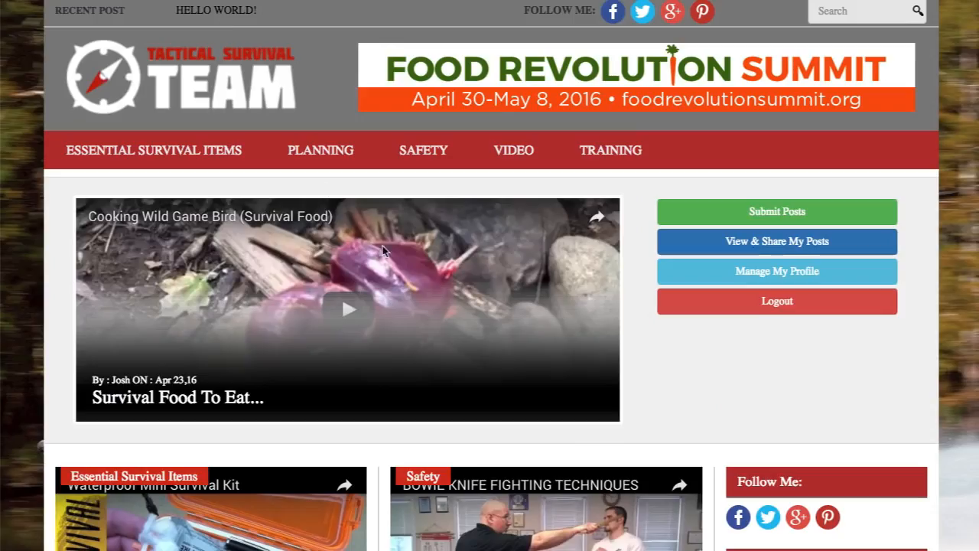
Open the Survival Kit In A Can Review post from the home page and examine its single post layout and sidebar.
{"action": "scroll", "coordinate": [386, 251], "scroll_direction": "down", "scroll_amount": 7}
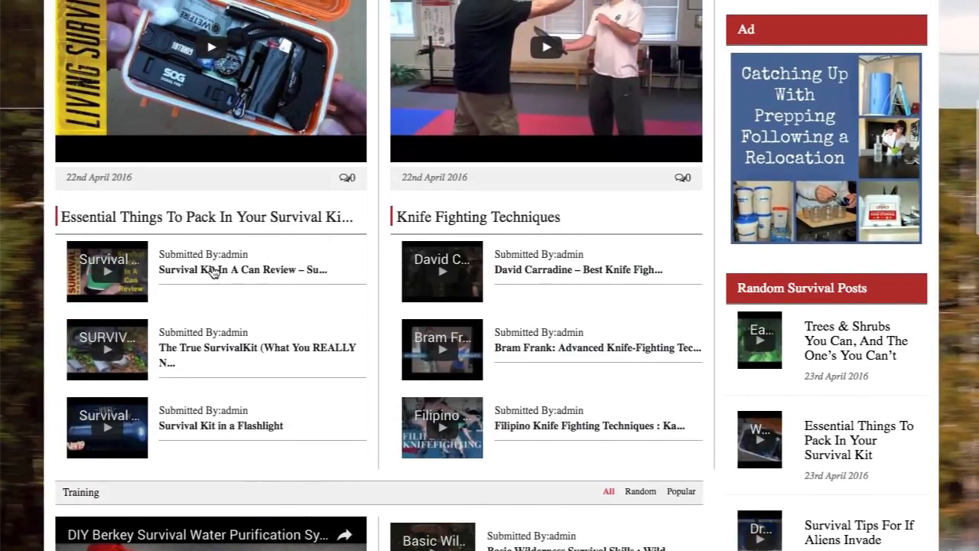
{"action": "left_click", "coordinate": [214, 273]}
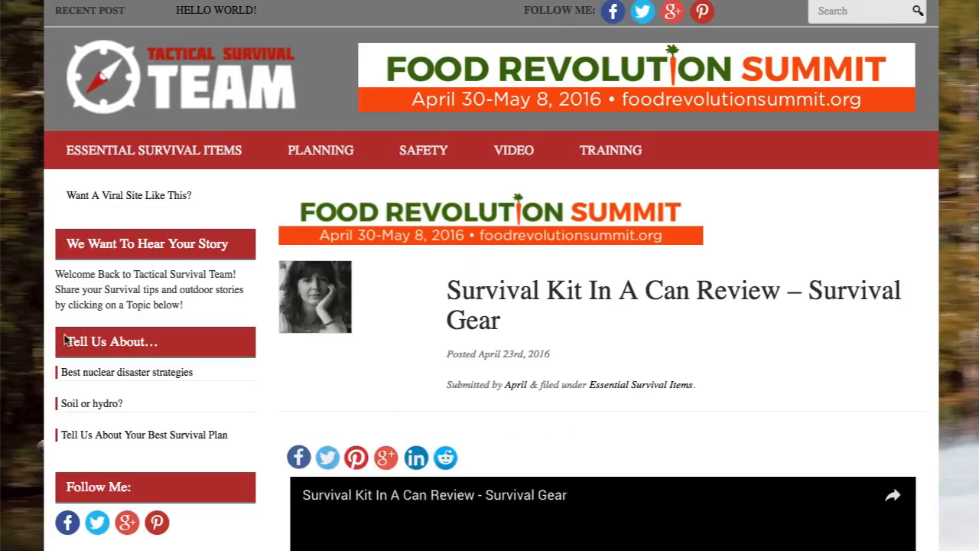
{"action": "scroll", "coordinate": [191, 307], "scroll_direction": "down", "scroll_amount": 4}
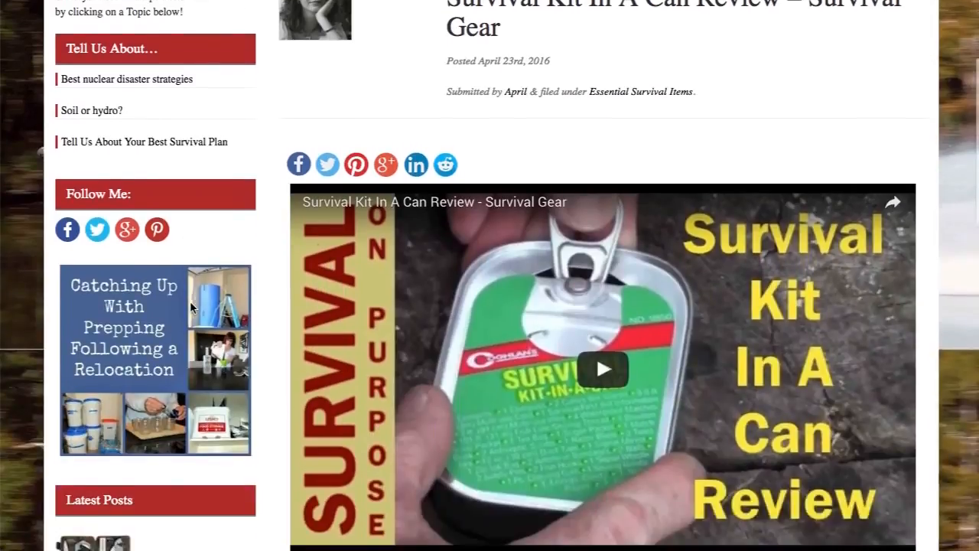
{"action": "scroll", "coordinate": [191, 307], "scroll_direction": "down", "scroll_amount": 1}
{"action": "scroll", "coordinate": [191, 307], "scroll_direction": "up", "scroll_amount": 5}
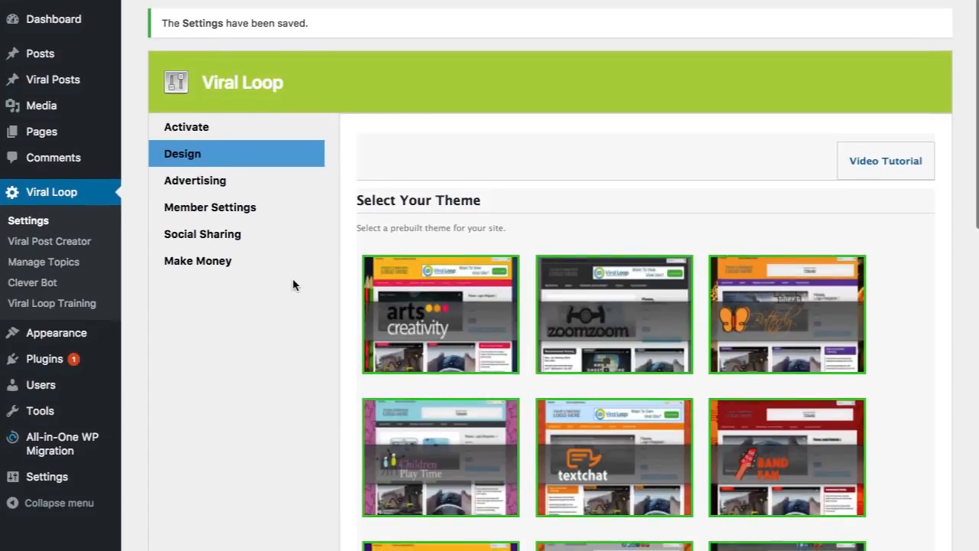
Open the Social Sharing settings and compare the viral post share options with the share icons on the Survival Kit In A Can Review post.
{"action": "left_click", "coordinate": [234, 234]}
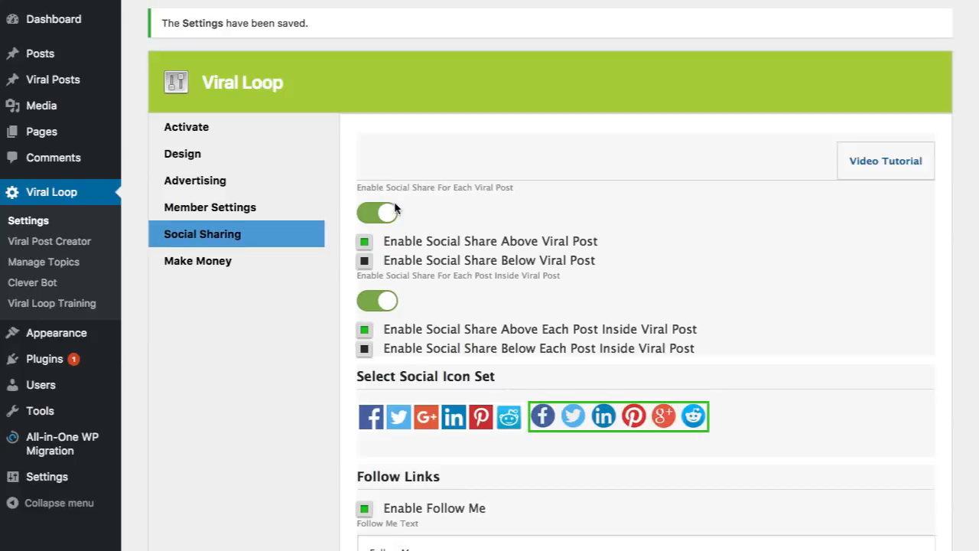
{"action": "left_click", "coordinate": [358, 219]}
{"action": "left_click", "coordinate": [356, 221]}
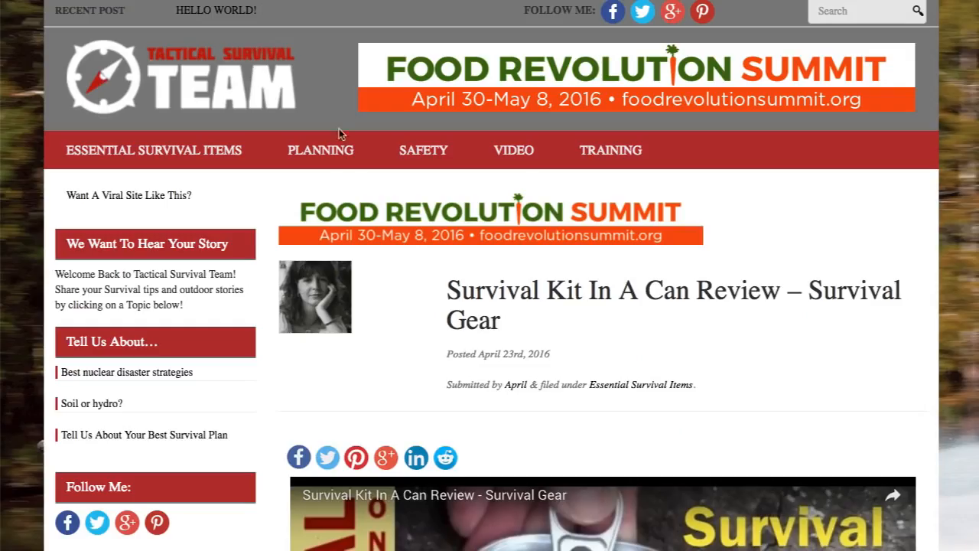
{"action": "scroll", "coordinate": [344, 153], "scroll_direction": "down", "scroll_amount": 10}
{"action": "scroll", "coordinate": [352, 181], "scroll_direction": "up", "scroll_amount": 6}
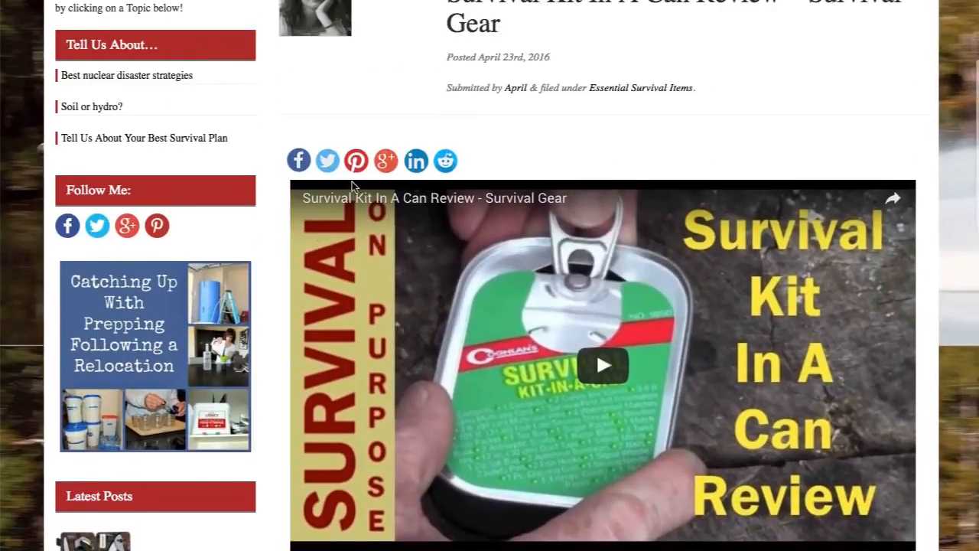
{"action": "scroll", "coordinate": [352, 181], "scroll_direction": "up", "scroll_amount": 1}
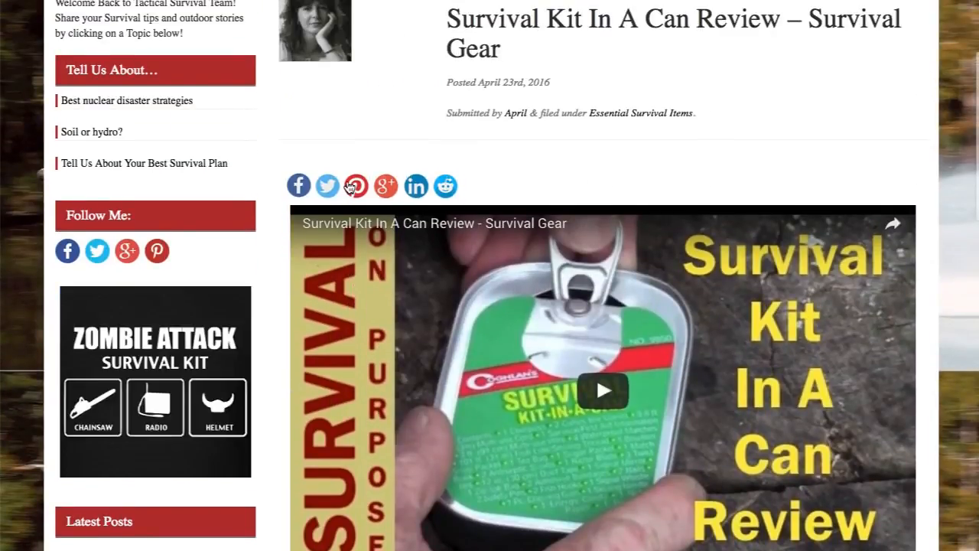
{"action": "scroll", "coordinate": [559, 171], "scroll_direction": "down", "scroll_amount": 3}
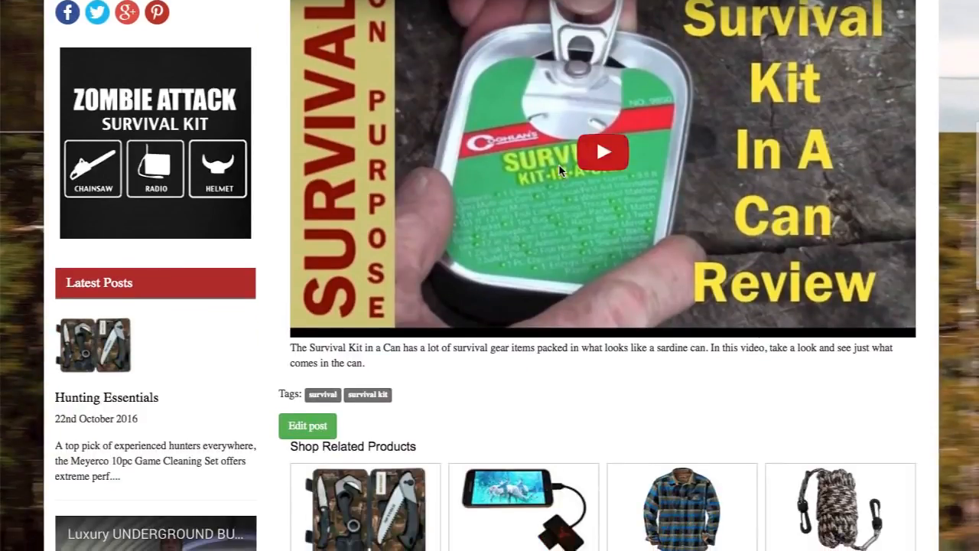
{"action": "scroll", "coordinate": [558, 170], "scroll_direction": "up", "scroll_amount": 2}
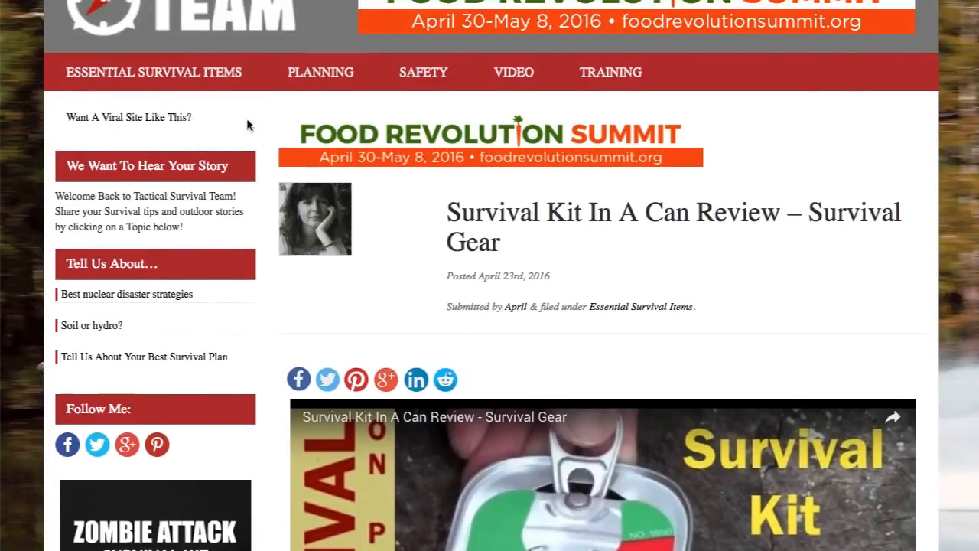
Open the Essential Things To Pack In Your Survival Kit post from the home page and view the share icons on its items.
{"action": "scroll", "coordinate": [421, 185], "scroll_direction": "down", "scroll_amount": 15}
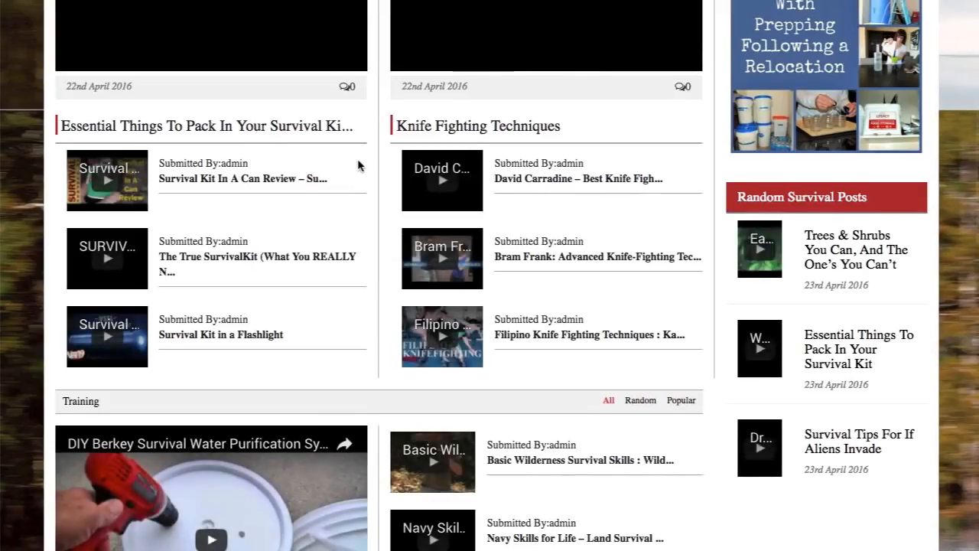
{"action": "left_click", "coordinate": [359, 162]}
{"action": "scroll", "coordinate": [372, 317], "scroll_direction": "down", "scroll_amount": 2}
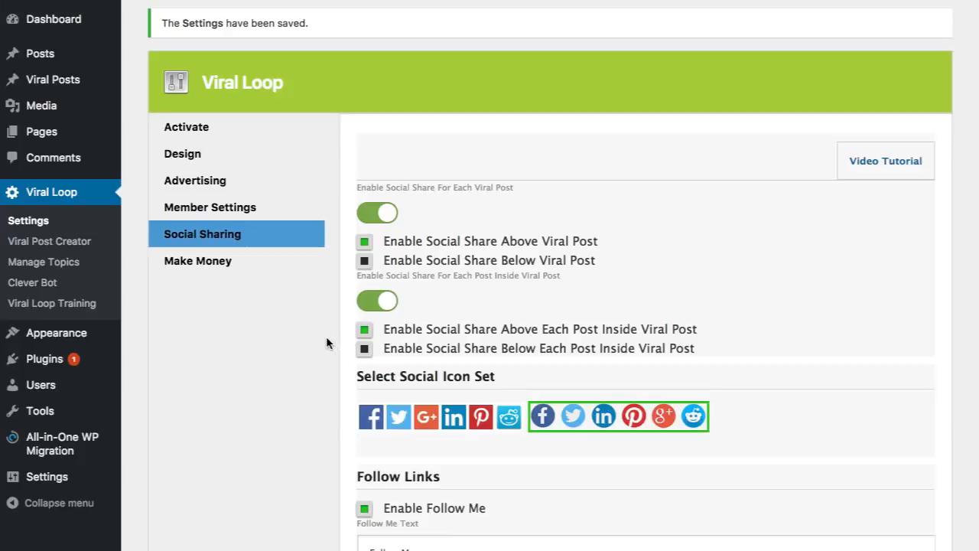
Review the social icon set, Follow Links and Social Network Urls options, and compare them with the follow icons on the site.
{"action": "scroll", "coordinate": [326, 336], "scroll_direction": "down", "scroll_amount": 4}
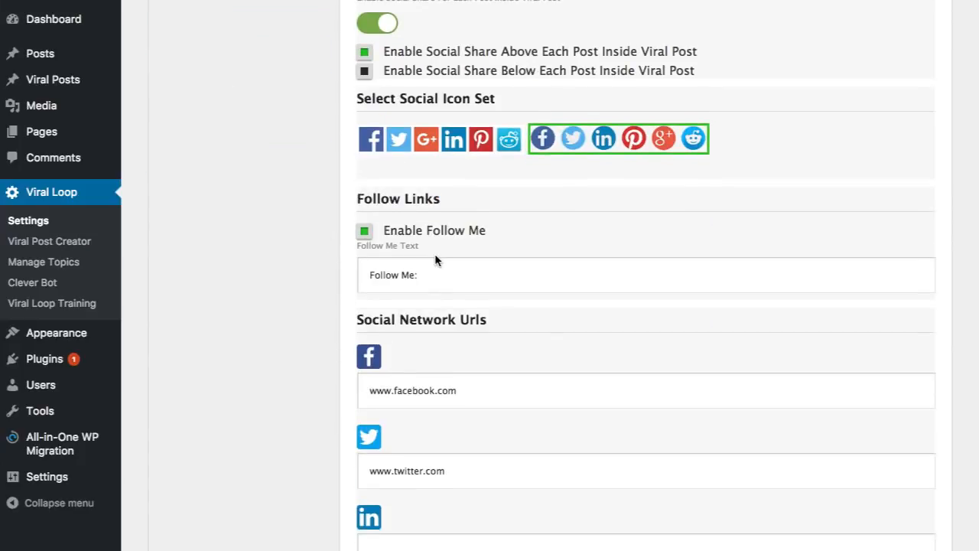
{"action": "scroll", "coordinate": [435, 261], "scroll_direction": "down", "scroll_amount": 3}
{"action": "scroll", "coordinate": [334, 153], "scroll_direction": "up", "scroll_amount": 1}
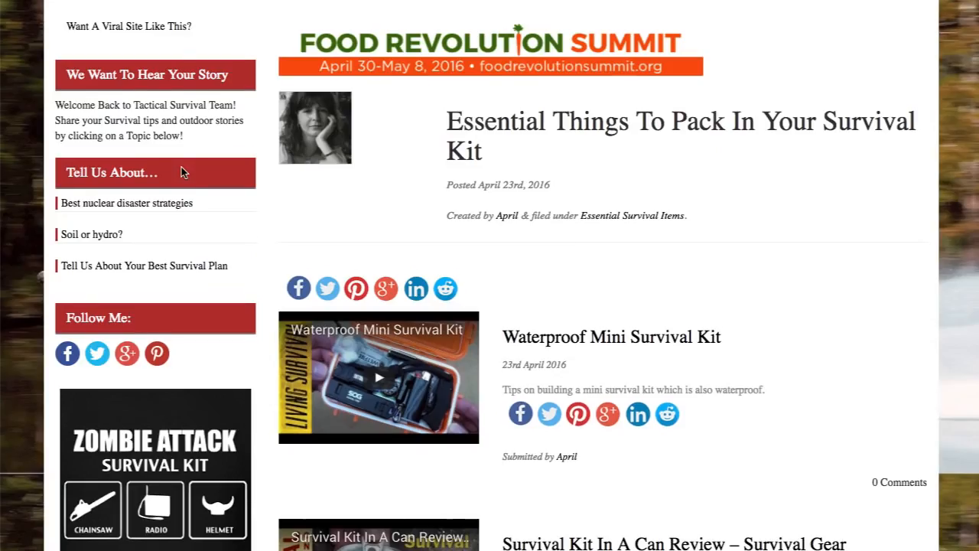
{"action": "scroll", "coordinate": [184, 168], "scroll_direction": "up", "scroll_amount": 2}
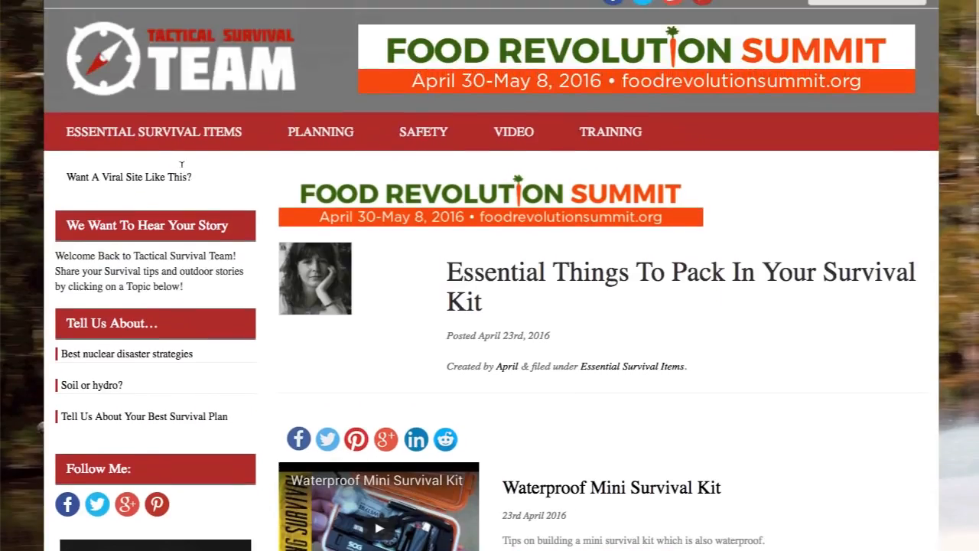
{"action": "left_click", "coordinate": [186, 95]}
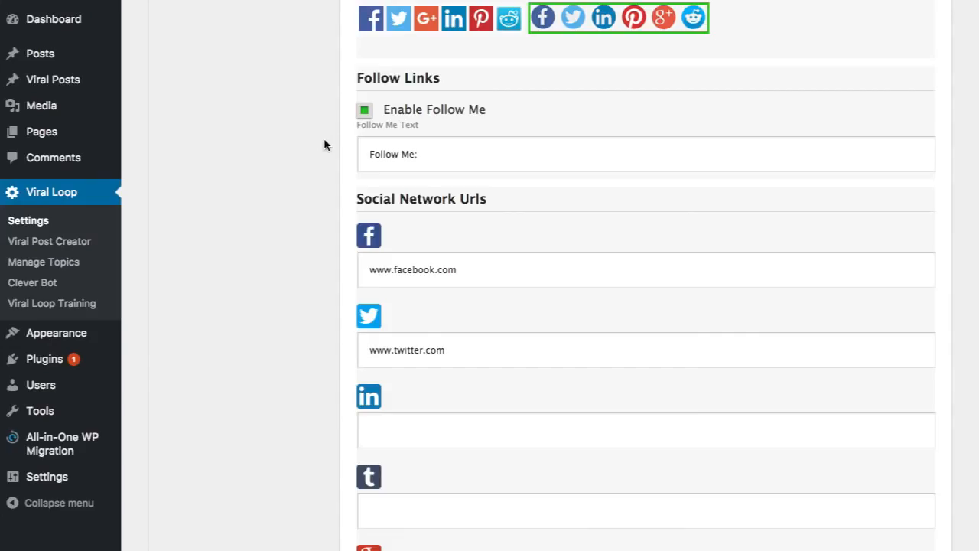
{"action": "scroll", "coordinate": [324, 145], "scroll_direction": "up", "scroll_amount": 5}
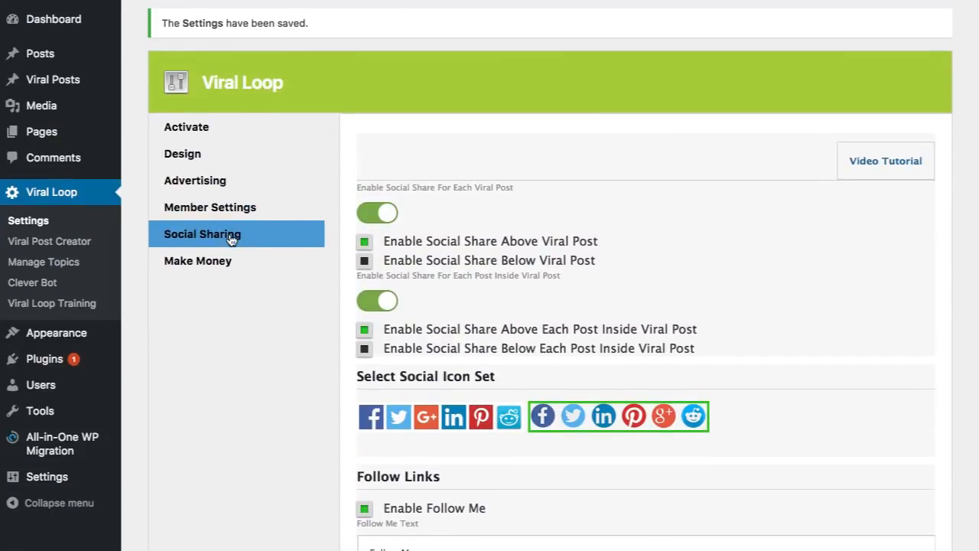
Open the Advertising Banners settings and examine the banner, sidebar ad and product sections on the site's home page.
{"action": "left_click", "coordinate": [224, 181]}
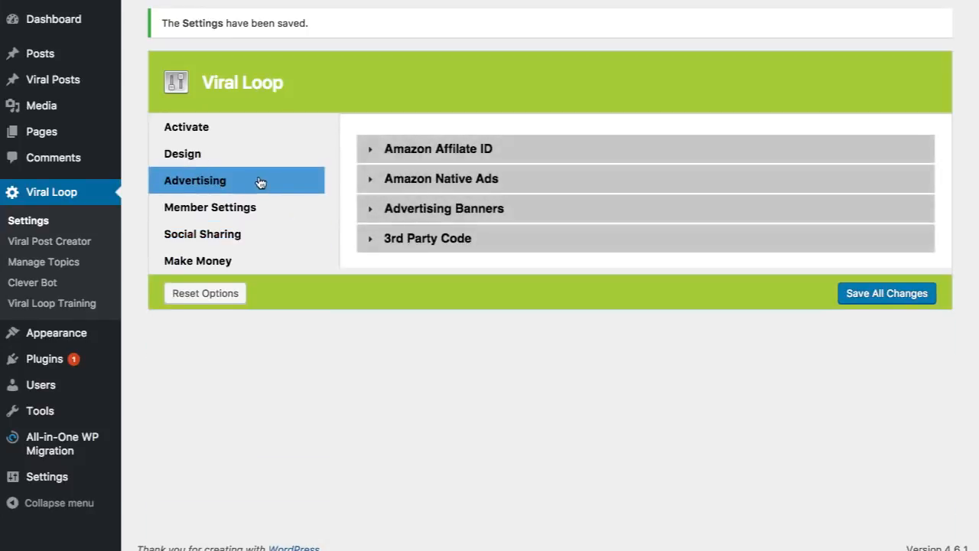
{"action": "left_click", "coordinate": [437, 212]}
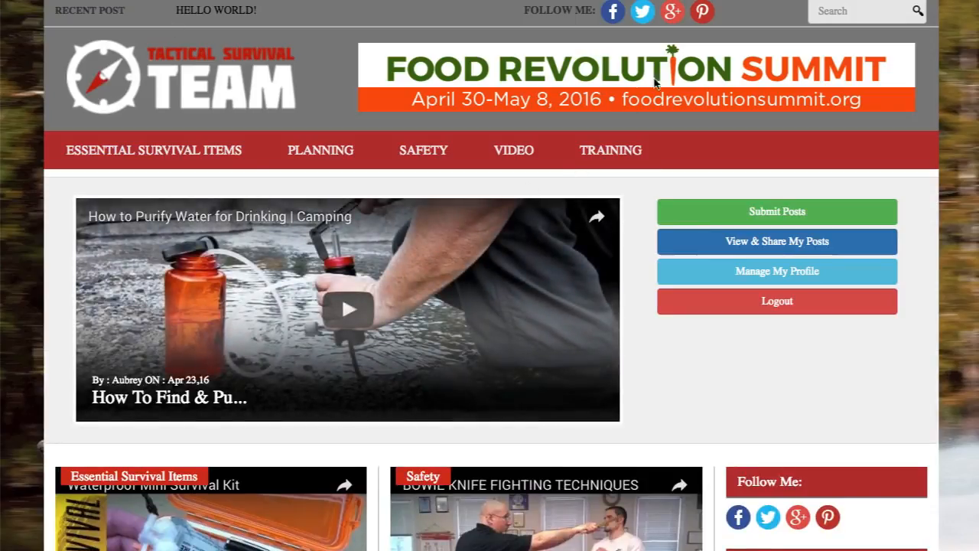
{"action": "scroll", "coordinate": [655, 83], "scroll_direction": "down", "scroll_amount": 15}
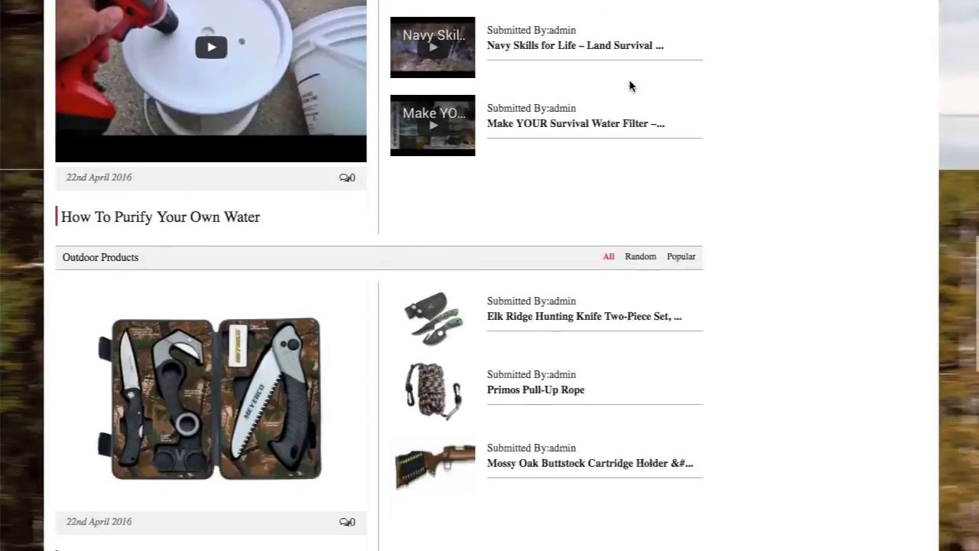
{"action": "scroll", "coordinate": [629, 83], "scroll_direction": "down", "scroll_amount": 5}
{"action": "scroll", "coordinate": [629, 83], "scroll_direction": "up", "scroll_amount": 15}
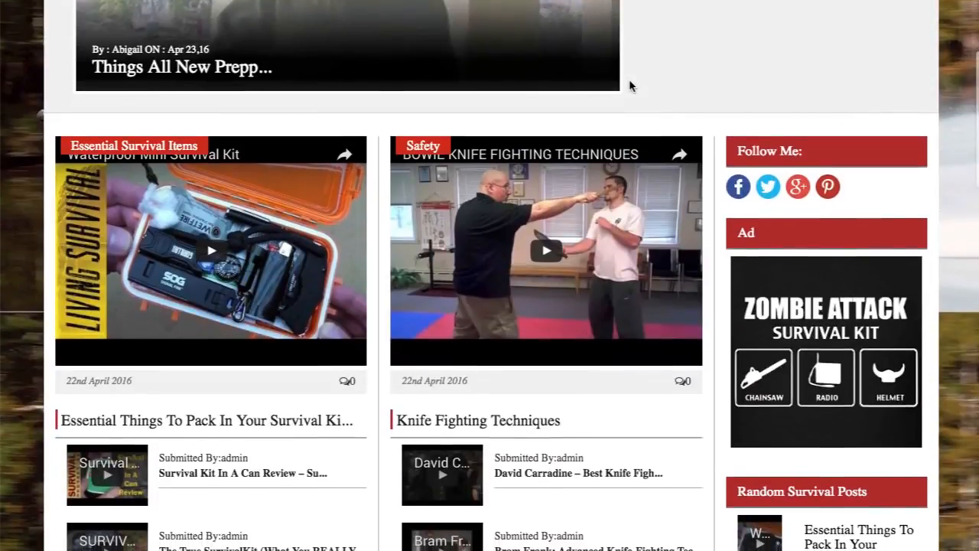
{"action": "scroll", "coordinate": [629, 84], "scroll_direction": "down", "scroll_amount": 8}
{"action": "scroll", "coordinate": [459, 230], "scroll_direction": "down", "scroll_amount": 2}
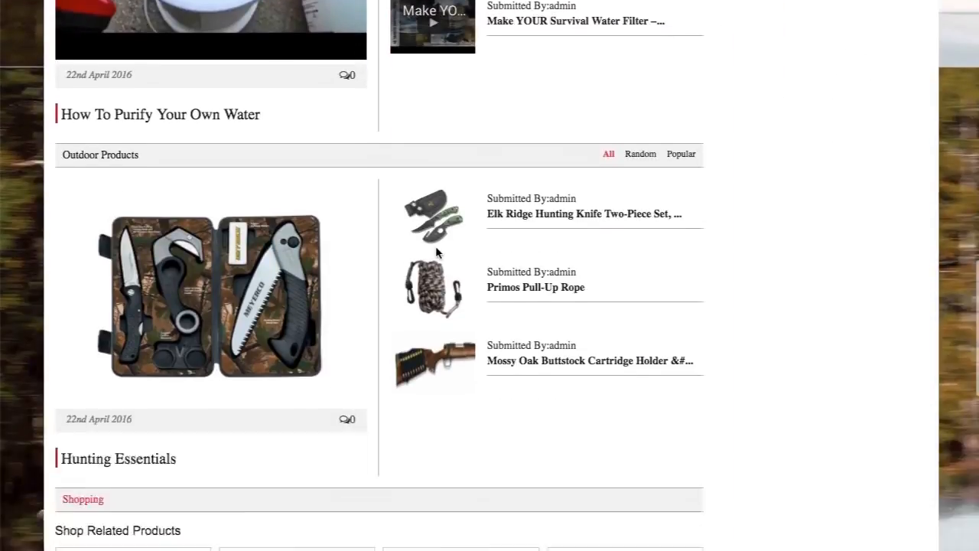
{"action": "scroll", "coordinate": [435, 245], "scroll_direction": "down", "scroll_amount": 2}
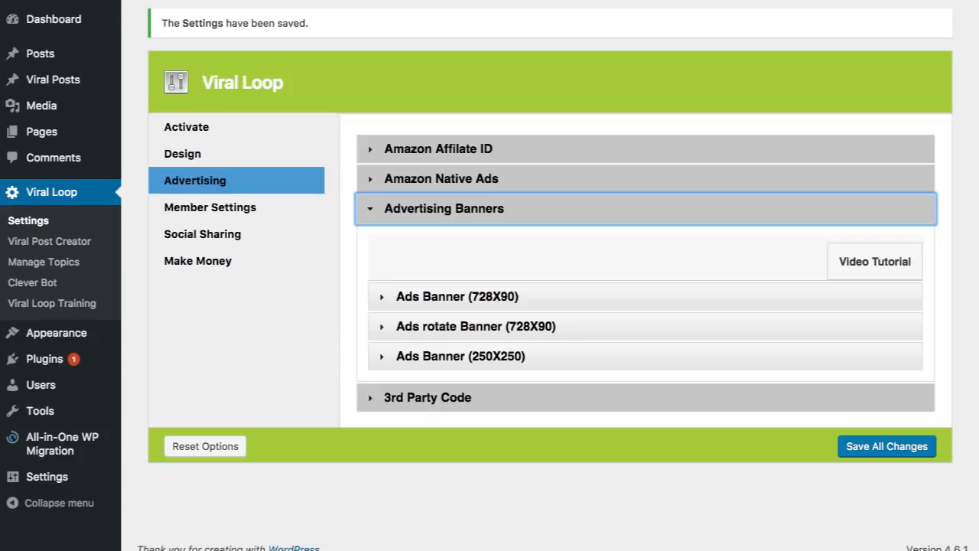
Add a new ad to the rotating 728X90 leaderboard banner with the title Viral Loop Demo.
{"action": "left_click", "coordinate": [468, 327]}
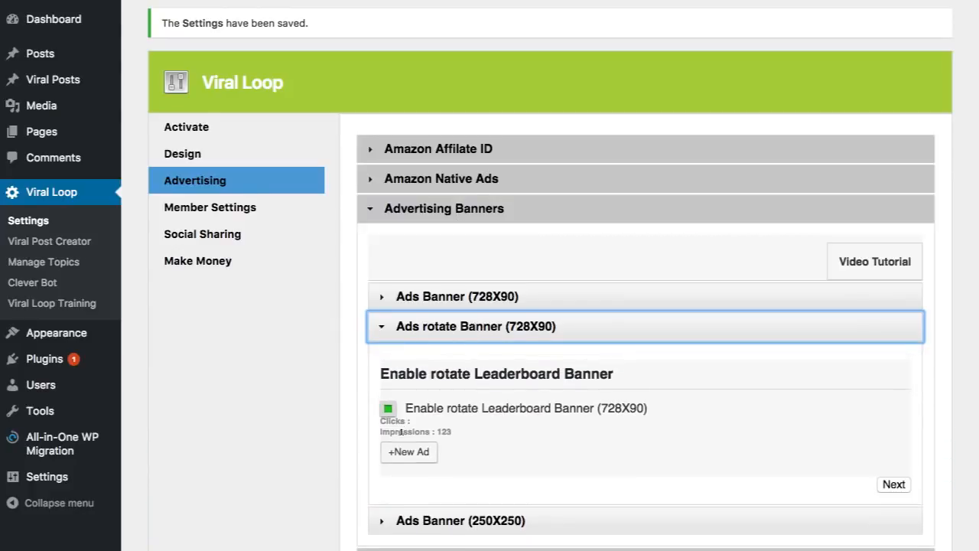
{"action": "left_click", "coordinate": [406, 452]}
{"action": "scroll", "coordinate": [470, 421], "scroll_direction": "down", "scroll_amount": 2}
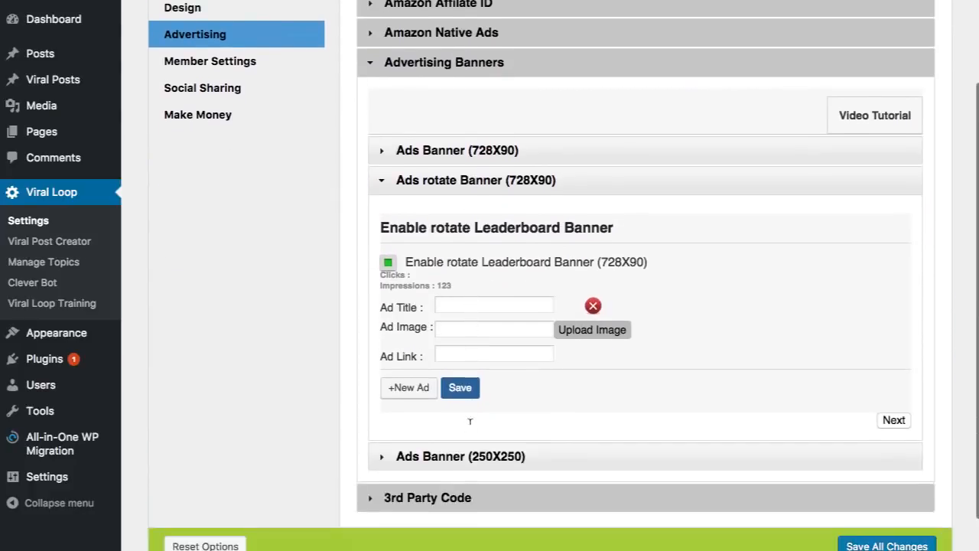
{"action": "left_click", "coordinate": [452, 304]}
{"action": "type", "text": "Viral Loop"}
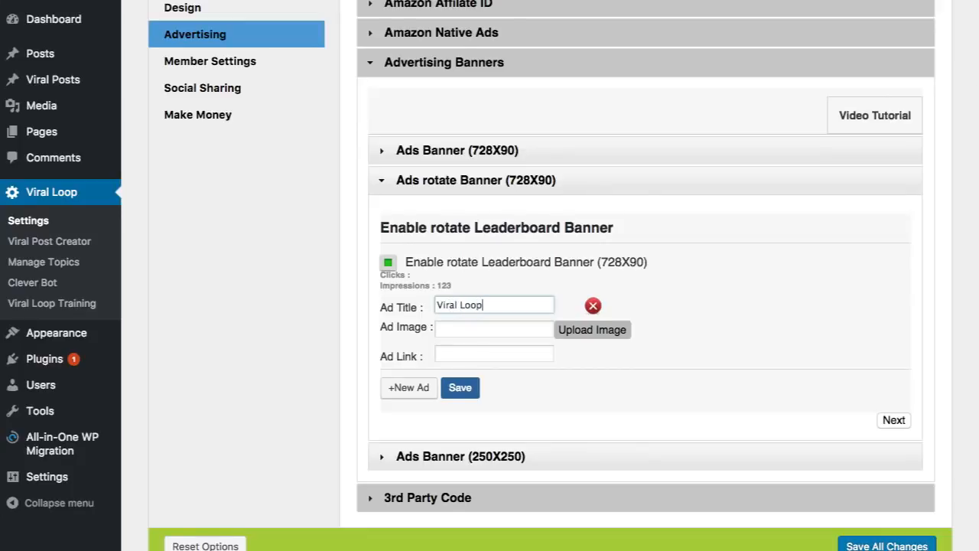
{"action": "type", "text": " Demo"}
Insert the full-size FR-Summit-2016-728x90 image from the media library as the ad image.
{"action": "left_click", "coordinate": [573, 330]}
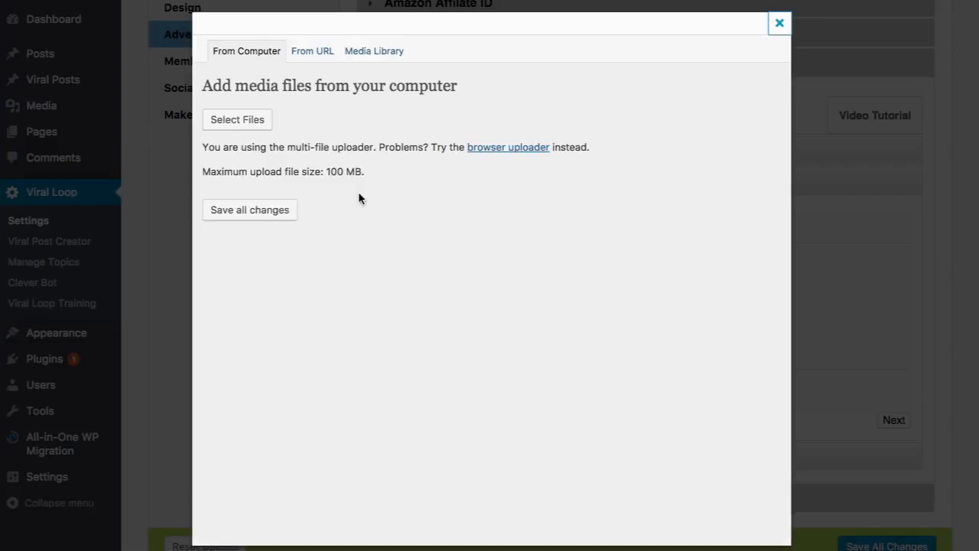
{"action": "left_click", "coordinate": [380, 52]}
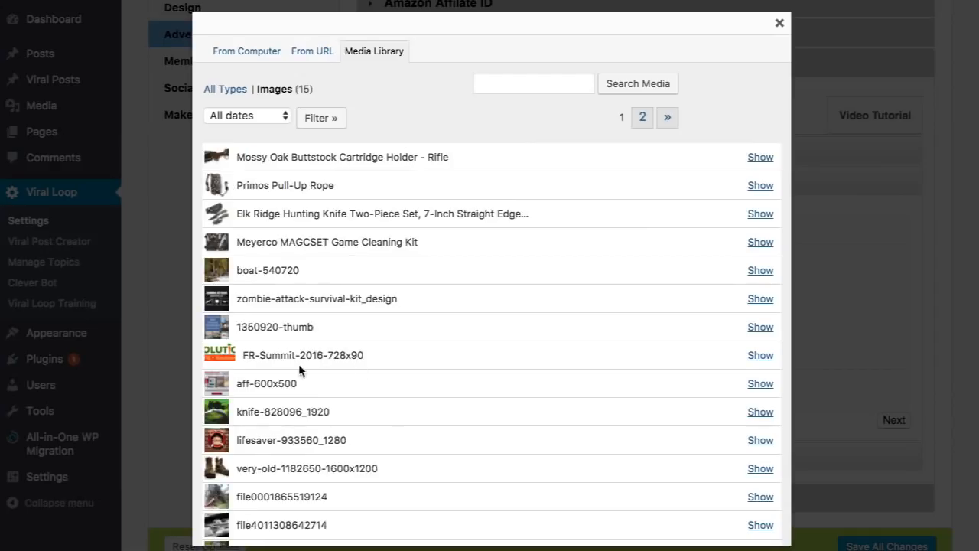
{"action": "left_click", "coordinate": [761, 355]}
{"action": "scroll", "coordinate": [371, 356], "scroll_direction": "down", "scroll_amount": 5}
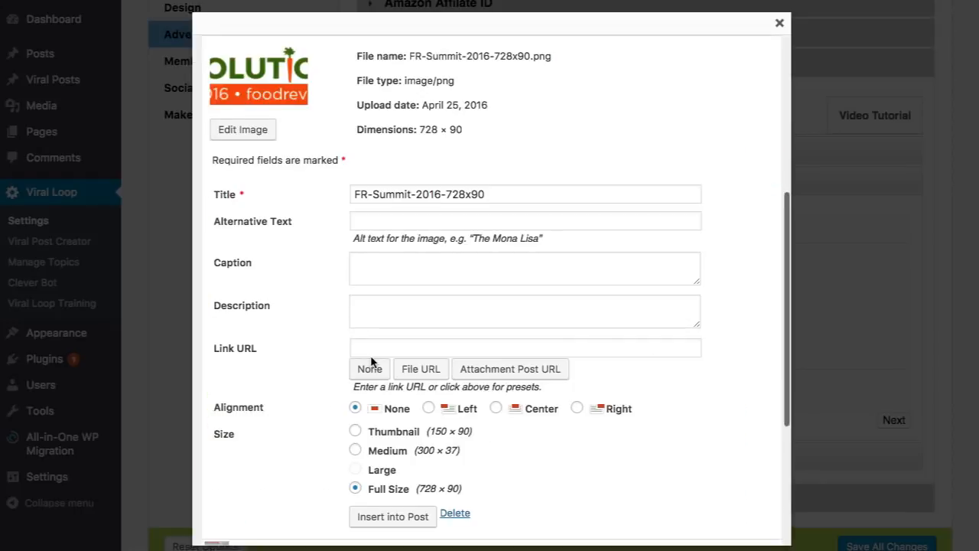
{"action": "left_click", "coordinate": [387, 497]}
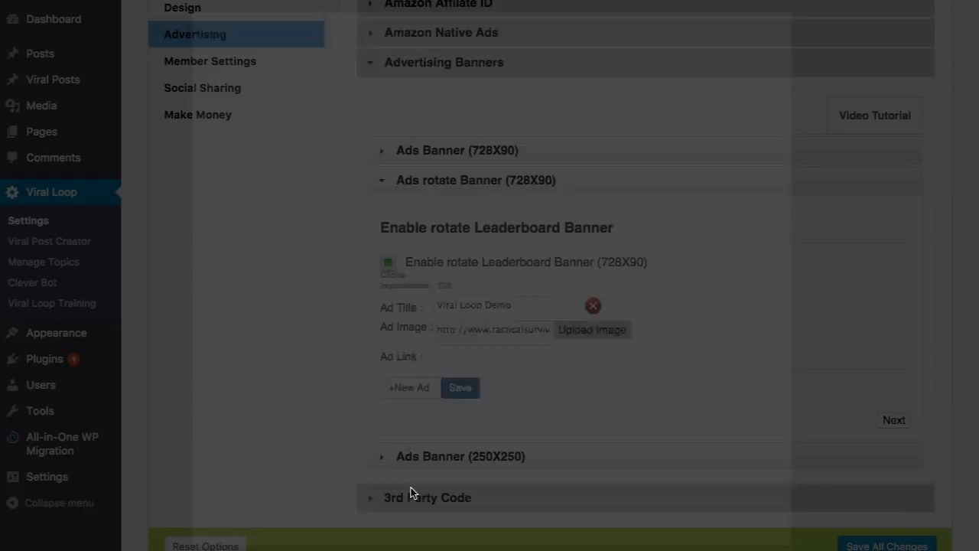
{"action": "left_click", "coordinate": [472, 351]}
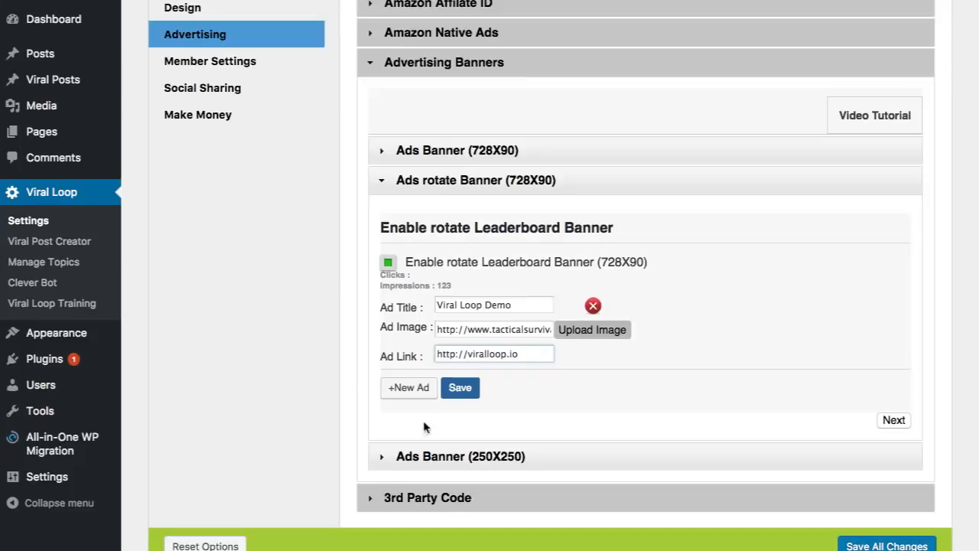
{"action": "left_click", "coordinate": [460, 388]}
{"action": "scroll", "coordinate": [556, 380], "scroll_direction": "down", "scroll_amount": 2}
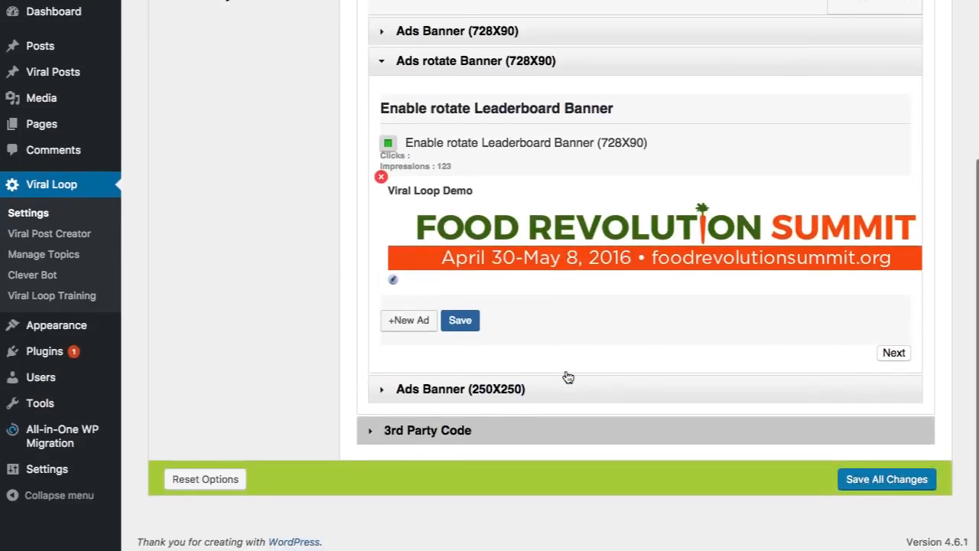
Save all advertising settings and check the leaderboard, rotating and sidebar ads on the site's home page.
{"action": "left_click", "coordinate": [897, 490]}
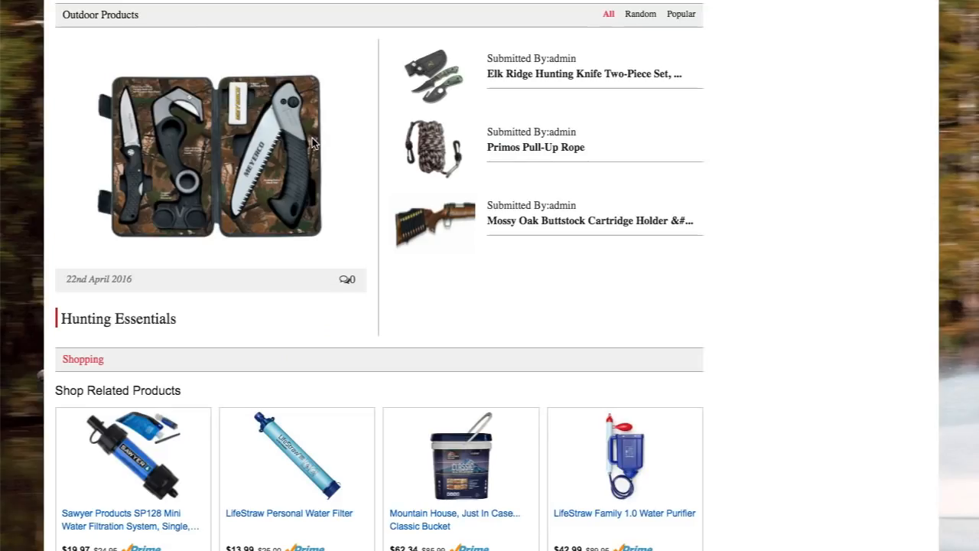
{"action": "scroll", "coordinate": [312, 138], "scroll_direction": "up", "scroll_amount": 7}
{"action": "scroll", "coordinate": [358, 147], "scroll_direction": "down", "scroll_amount": 8}
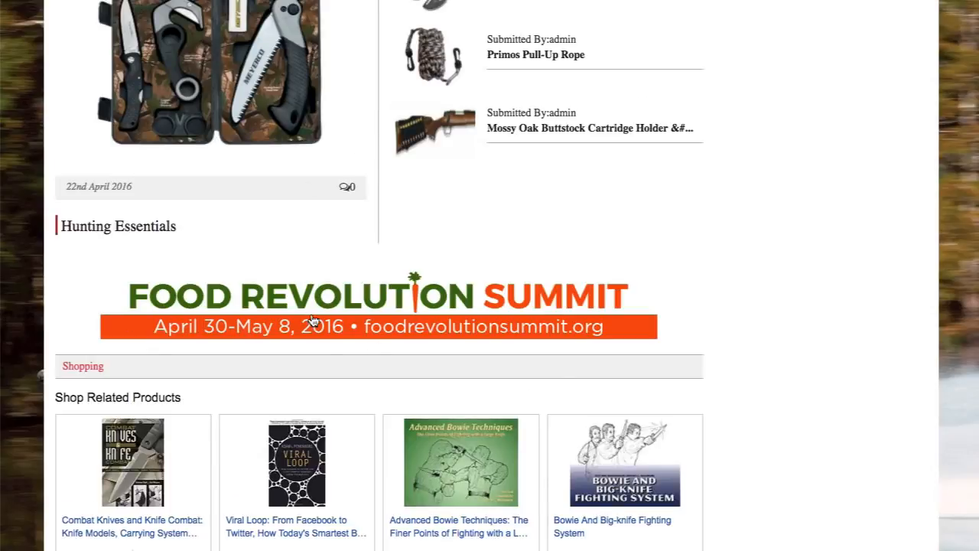
{"action": "scroll", "coordinate": [356, 318], "scroll_direction": "up", "scroll_amount": 7}
{"action": "scroll", "coordinate": [356, 318], "scroll_direction": "up", "scroll_amount": 15}
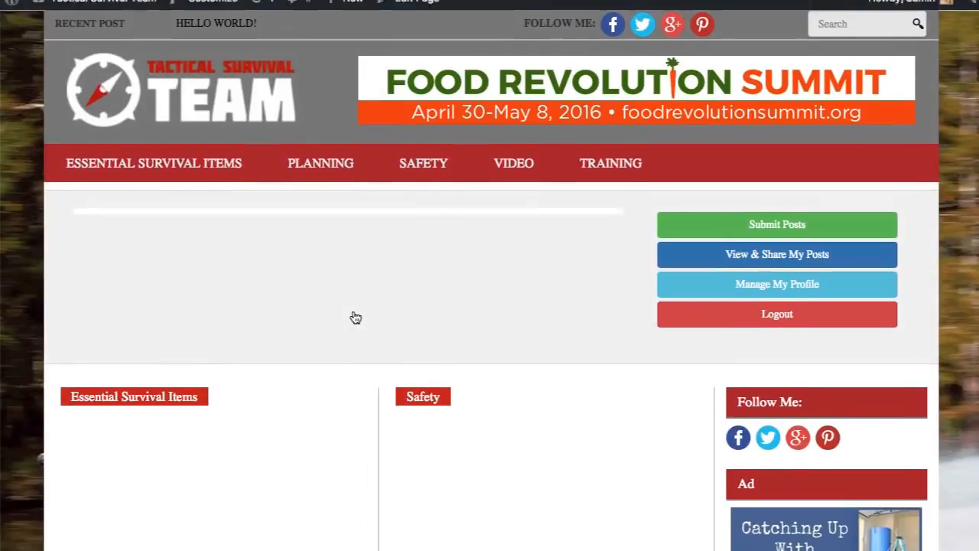
{"action": "scroll", "coordinate": [644, 174], "scroll_direction": "down", "scroll_amount": 4}
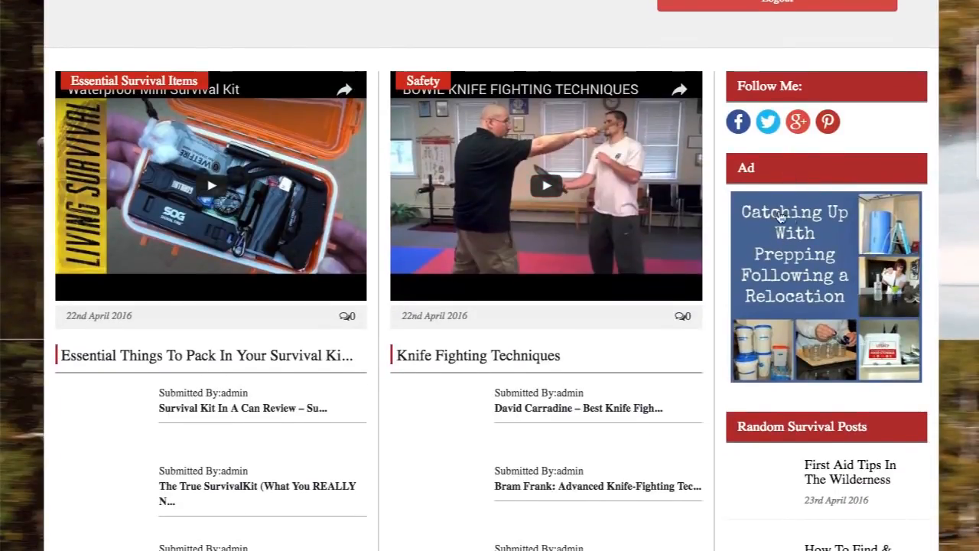
{"action": "scroll", "coordinate": [794, 200], "scroll_direction": "up", "scroll_amount": 1}
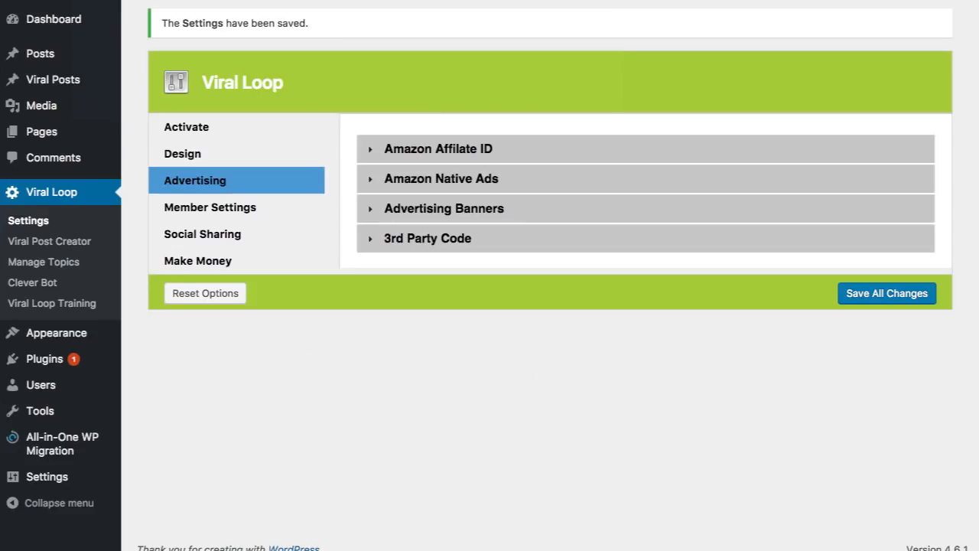
Review the 728X90 leaderboard and 250X250 sidebar ad settings under Advertising Banners.
{"action": "left_click", "coordinate": [450, 226]}
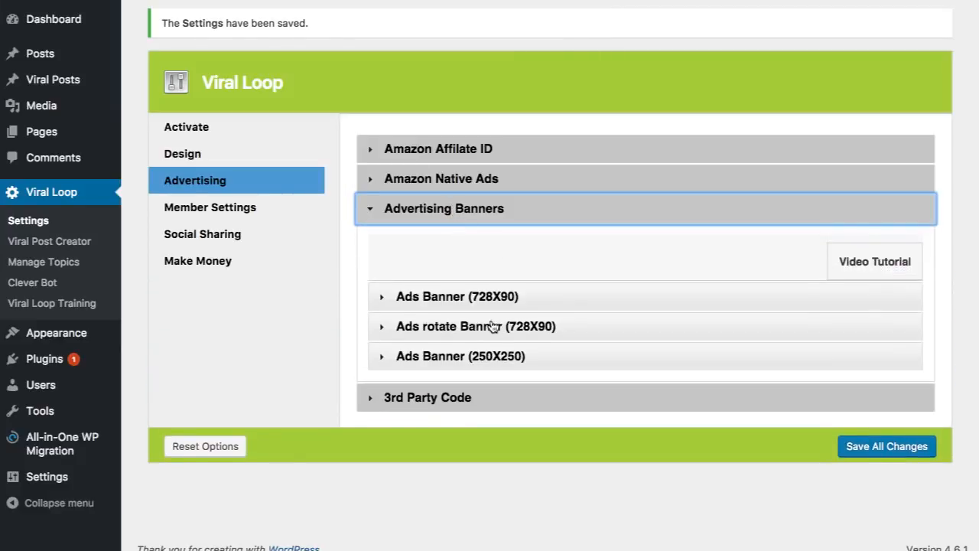
{"action": "left_click", "coordinate": [484, 303]}
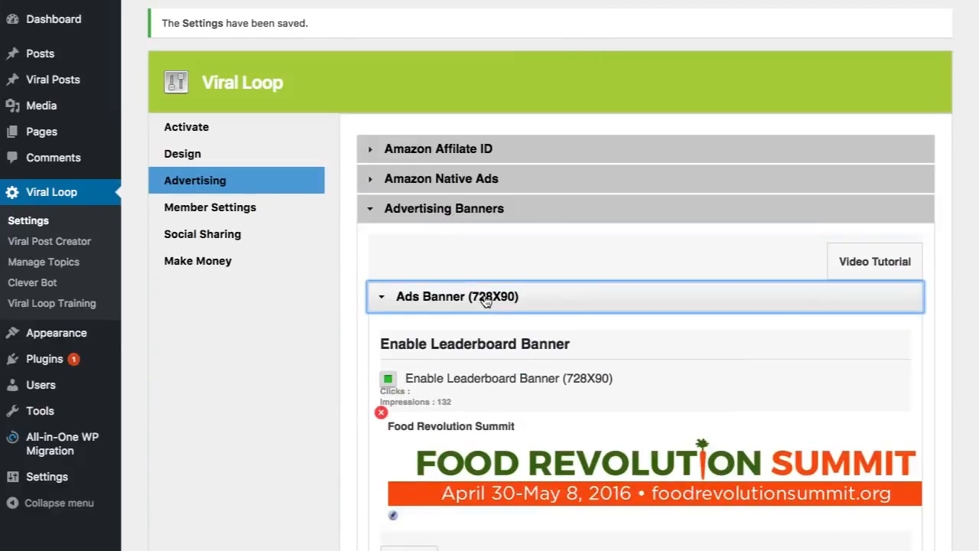
{"action": "scroll", "coordinate": [483, 304], "scroll_direction": "down", "scroll_amount": 2}
{"action": "left_click", "coordinate": [474, 137]}
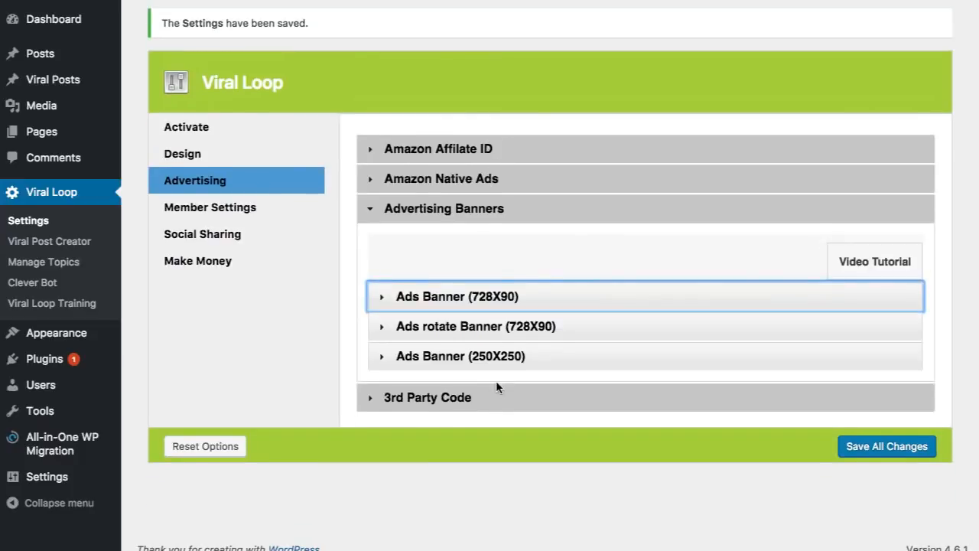
{"action": "left_click", "coordinate": [489, 357]}
{"action": "scroll", "coordinate": [528, 346], "scroll_direction": "down", "scroll_amount": 1}
{"action": "scroll", "coordinate": [528, 345], "scroll_direction": "down", "scroll_amount": 5}
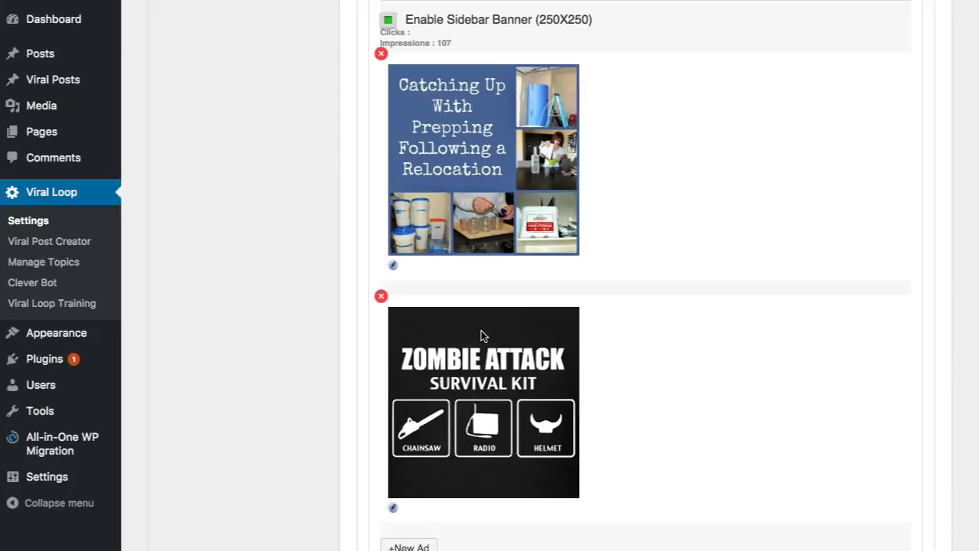
{"action": "scroll", "coordinate": [430, 165], "scroll_direction": "up", "scroll_amount": 5}
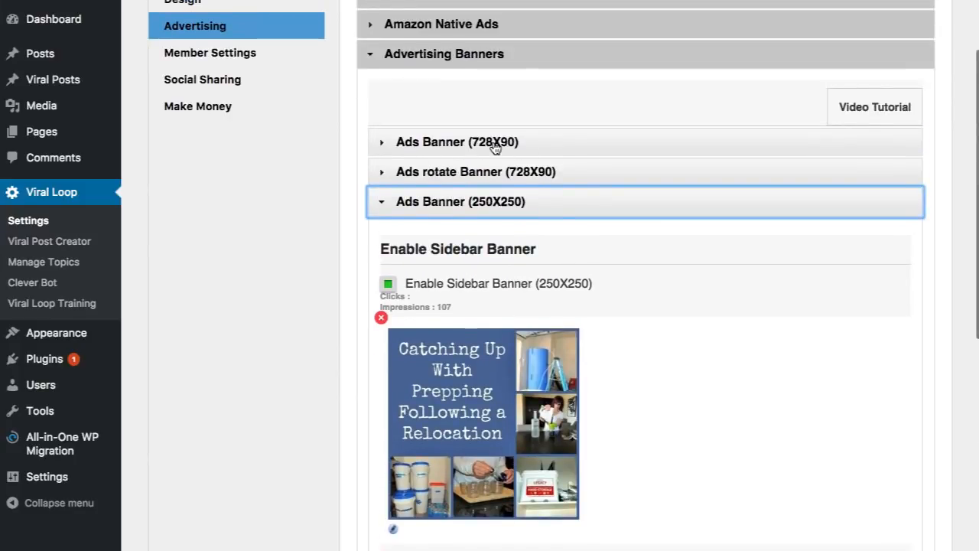
{"action": "scroll", "coordinate": [474, 148], "scroll_direction": "down", "scroll_amount": 1}
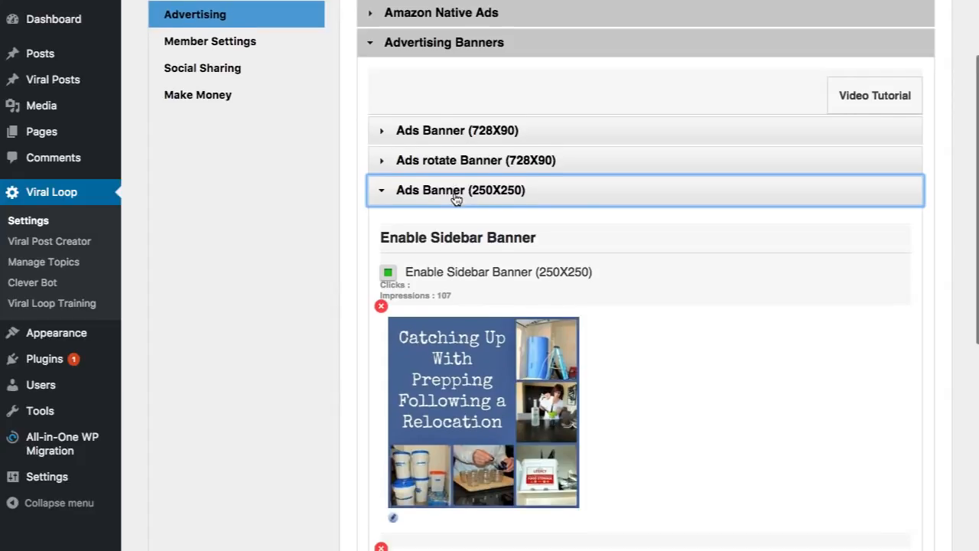
{"action": "left_click", "coordinate": [457, 194]}
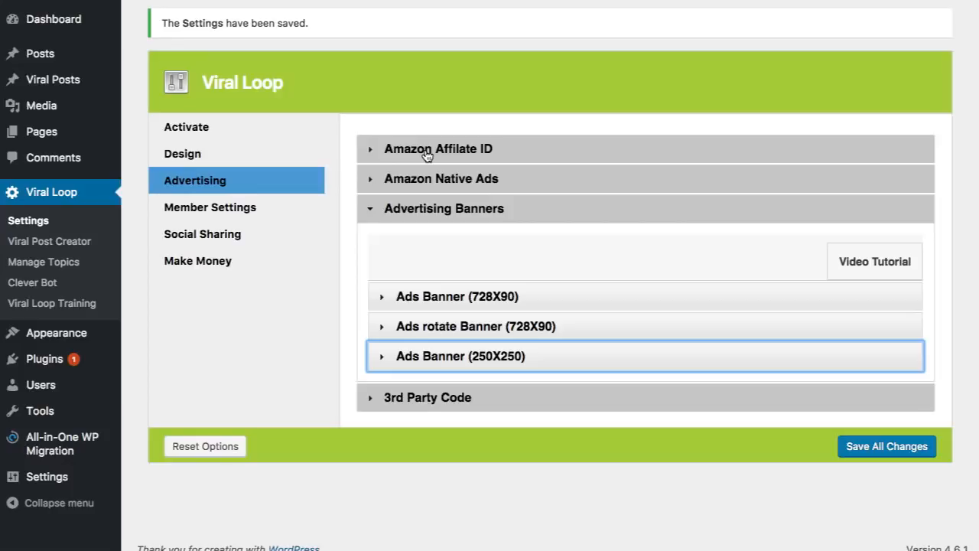
Open the Amazon Native Ads settings and examine the Shopping section and surrounding content on the site's home page.
{"action": "left_click", "coordinate": [425, 179]}
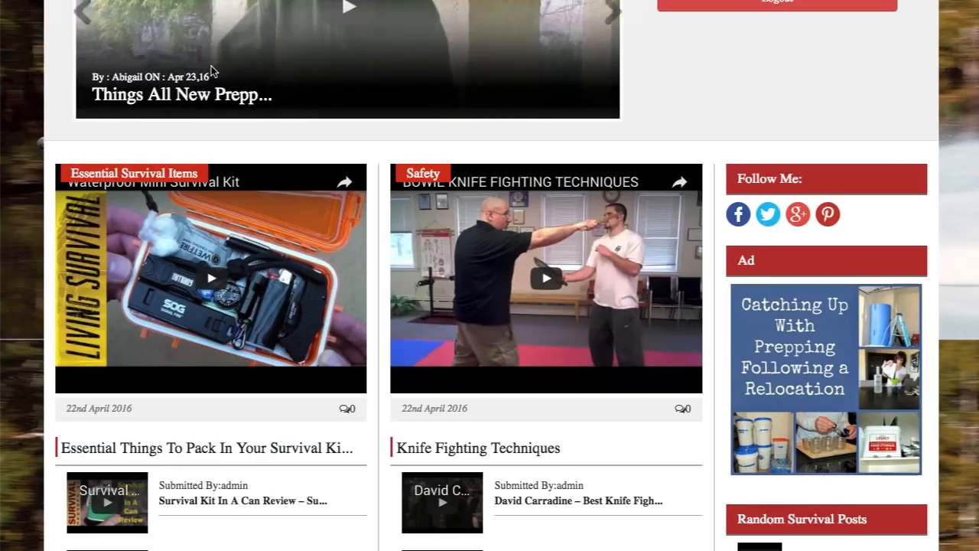
{"action": "scroll", "coordinate": [212, 70], "scroll_direction": "down", "scroll_amount": 15}
{"action": "scroll", "coordinate": [211, 68], "scroll_direction": "up", "scroll_amount": 2}
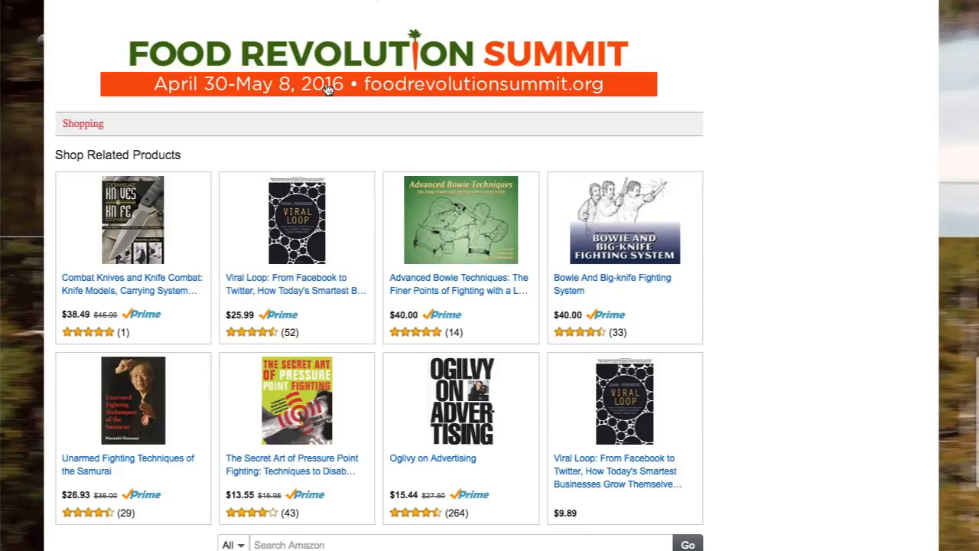
{"action": "scroll", "coordinate": [277, 126], "scroll_direction": "up", "scroll_amount": 3}
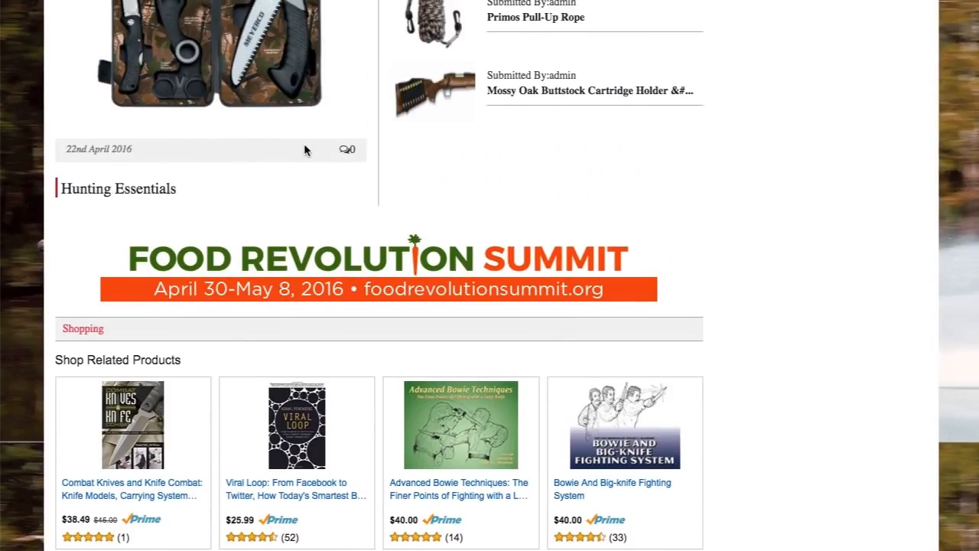
{"action": "scroll", "coordinate": [303, 146], "scroll_direction": "up", "scroll_amount": 10}
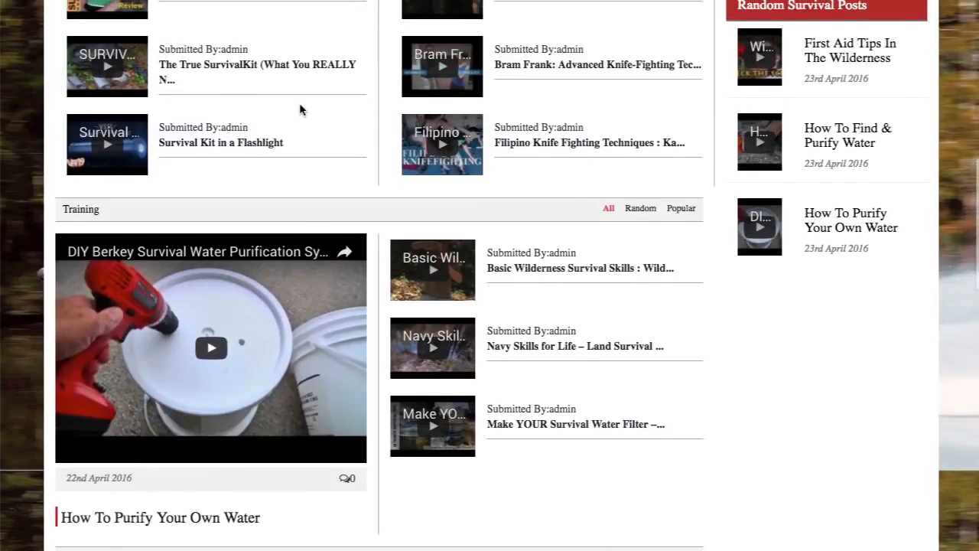
{"action": "scroll", "coordinate": [300, 109], "scroll_direction": "down", "scroll_amount": 10}
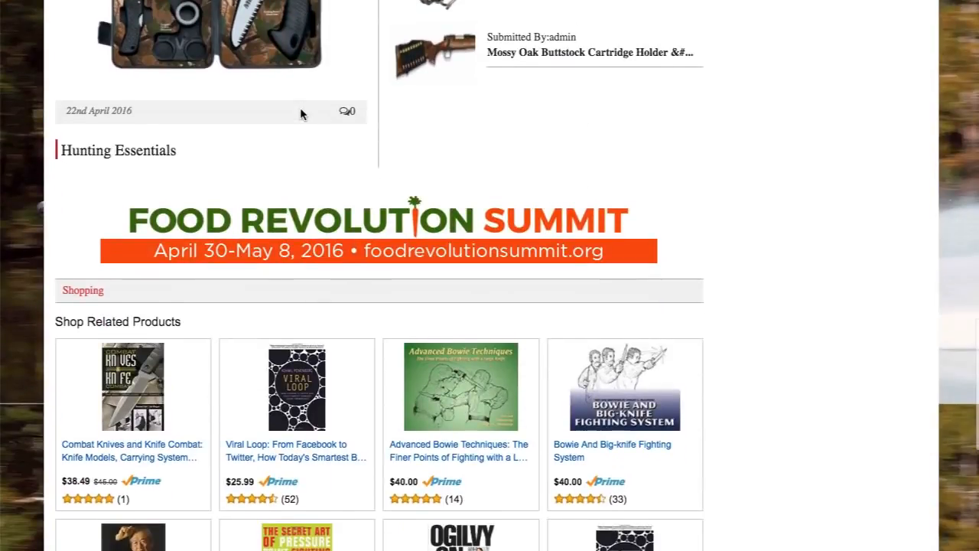
{"action": "scroll", "coordinate": [300, 113], "scroll_direction": "up", "scroll_amount": 4}
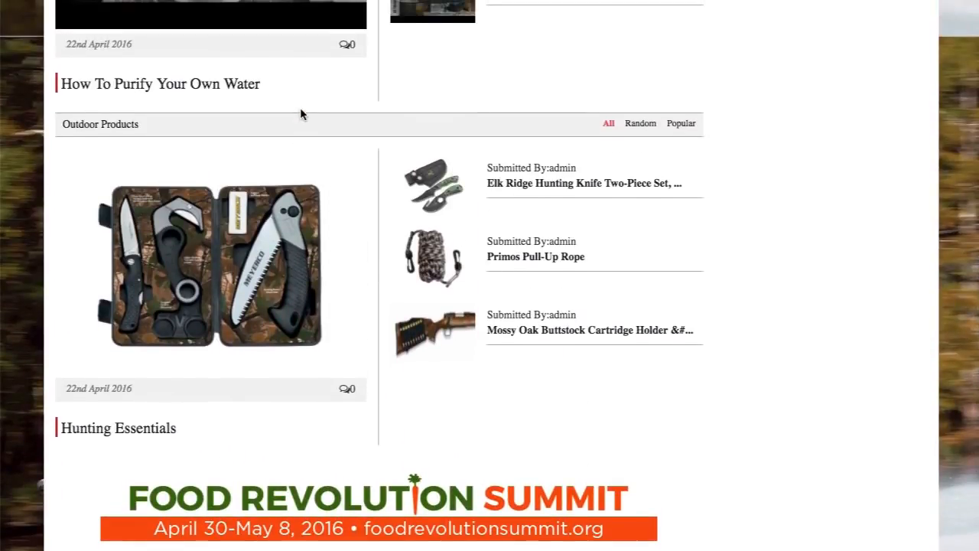
{"action": "scroll", "coordinate": [300, 113], "scroll_direction": "up", "scroll_amount": 3}
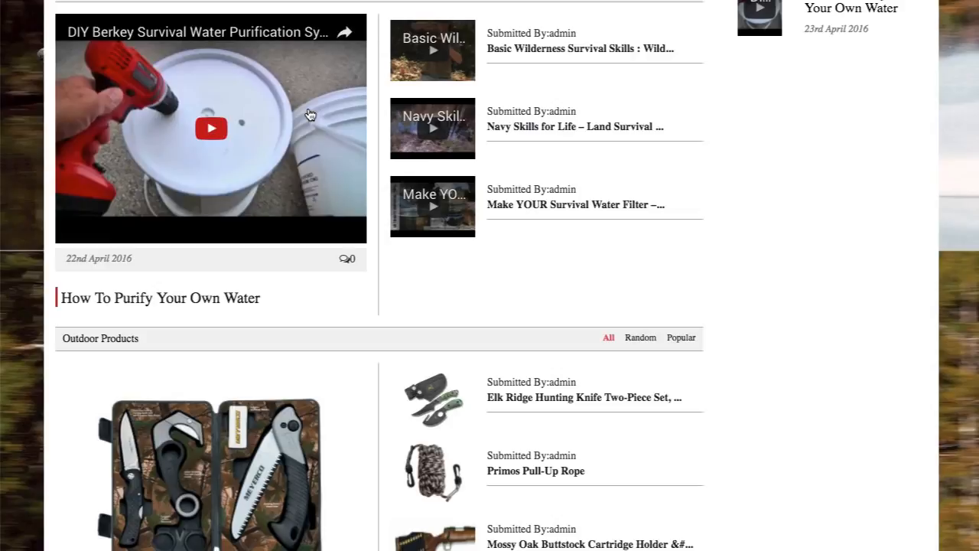
{"action": "scroll", "coordinate": [310, 115], "scroll_direction": "up", "scroll_amount": 2}
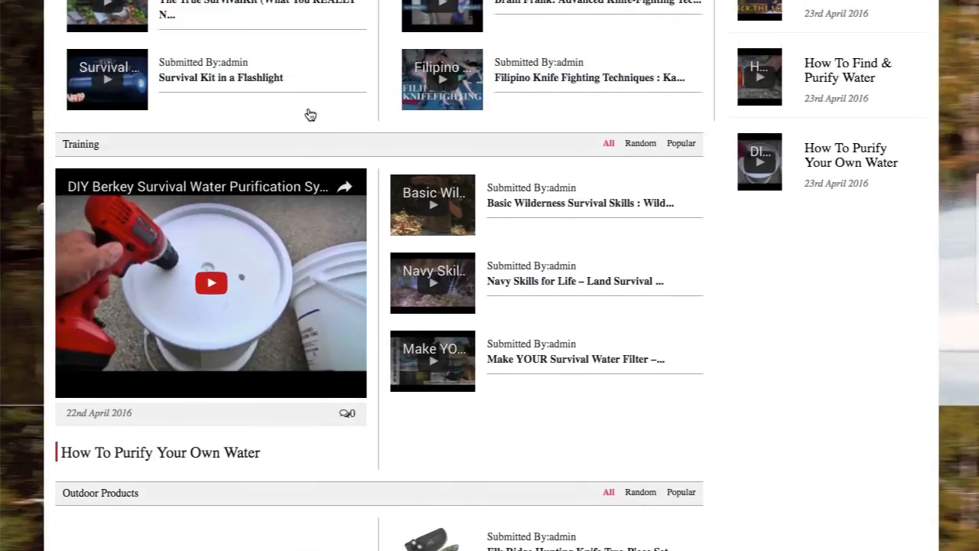
{"action": "scroll", "coordinate": [310, 115], "scroll_direction": "down", "scroll_amount": 5}
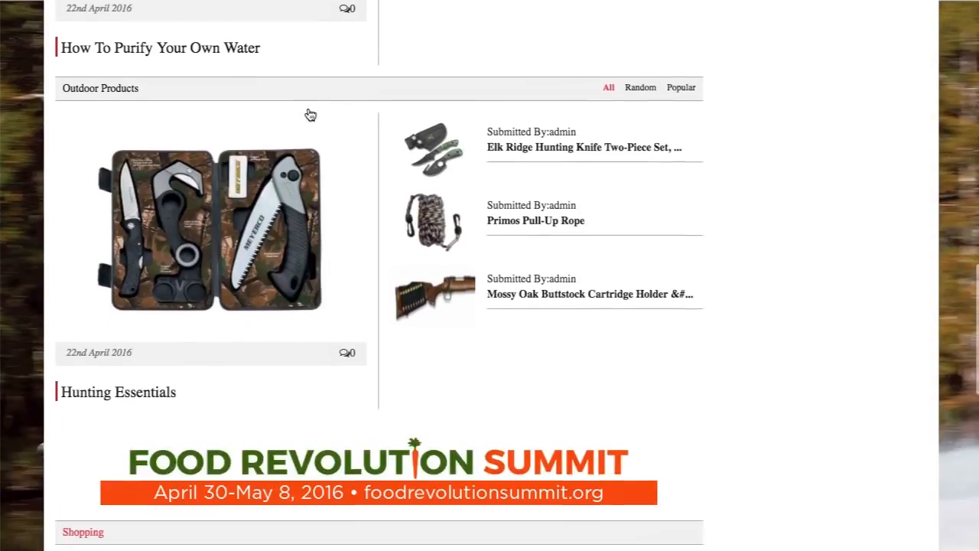
Open the Hunting Essentials post and examine its banners, product listings, prices and sharing options.
{"action": "left_click", "coordinate": [115, 389]}
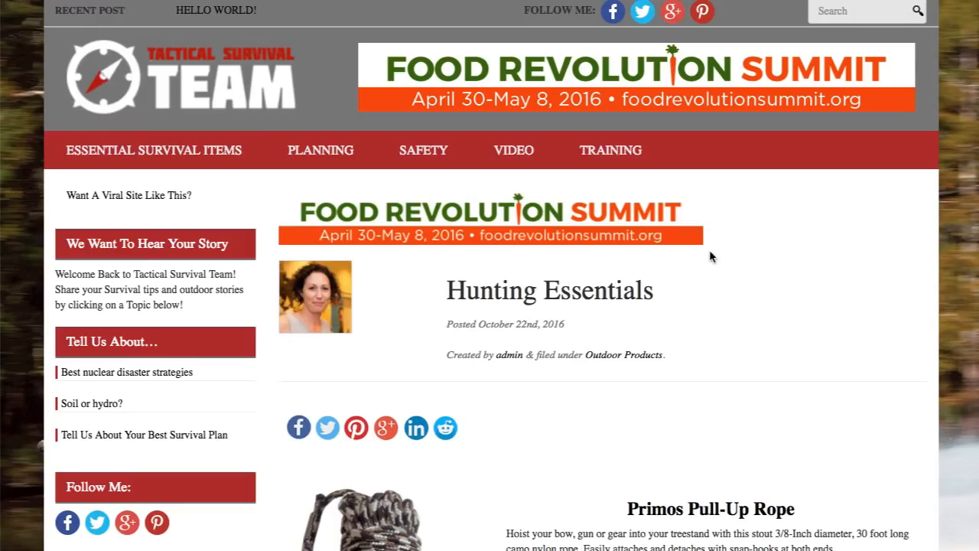
{"action": "scroll", "coordinate": [734, 265], "scroll_direction": "down", "scroll_amount": 5}
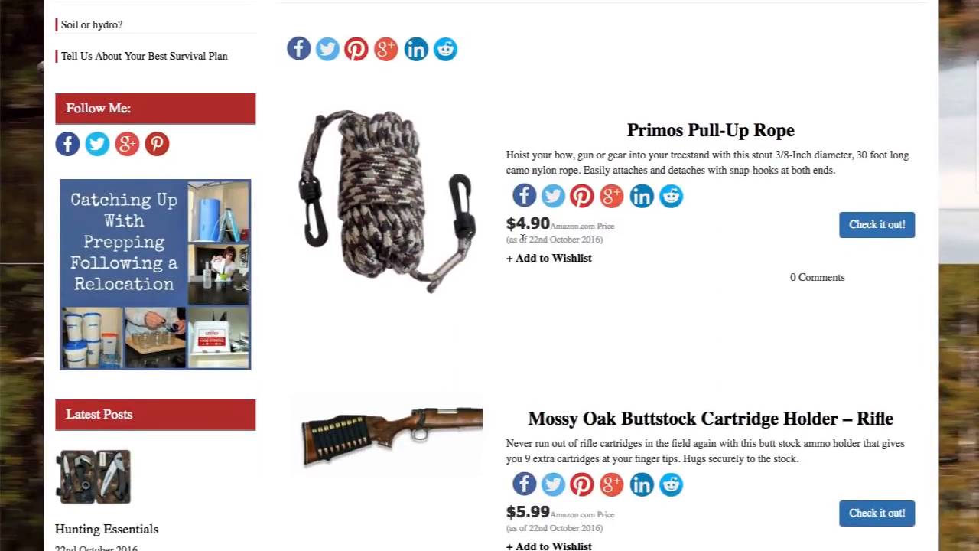
{"action": "scroll", "coordinate": [531, 169], "scroll_direction": "up", "scroll_amount": 1}
{"action": "scroll", "coordinate": [525, 178], "scroll_direction": "up", "scroll_amount": 3}
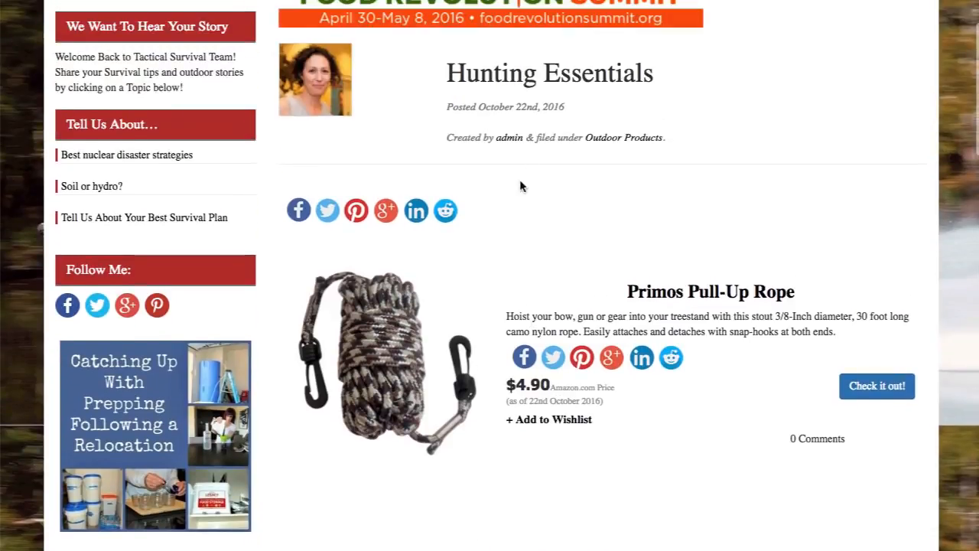
{"action": "scroll", "coordinate": [612, 191], "scroll_direction": "down", "scroll_amount": 3}
{"action": "scroll", "coordinate": [642, 247], "scroll_direction": "down", "scroll_amount": 2}
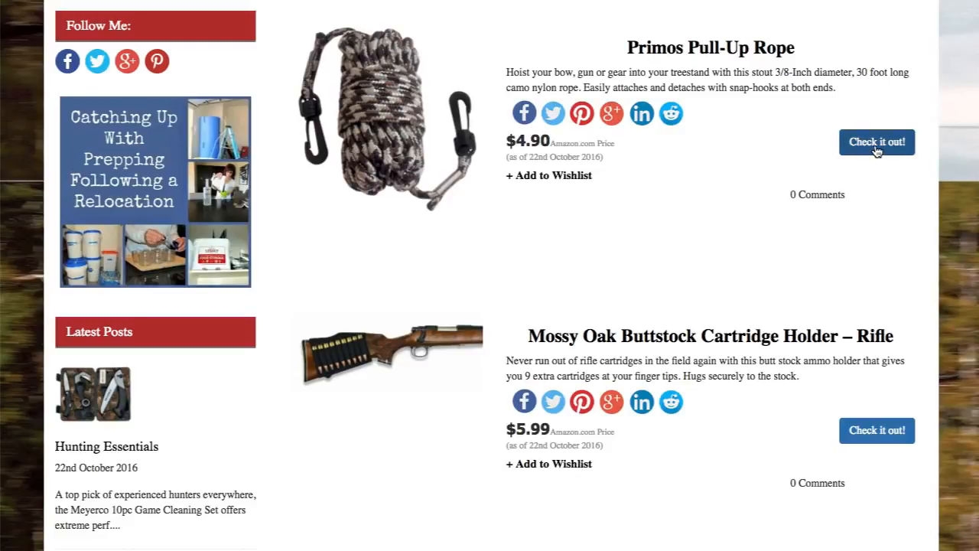
{"action": "scroll", "coordinate": [627, 184], "scroll_direction": "down", "scroll_amount": 1}
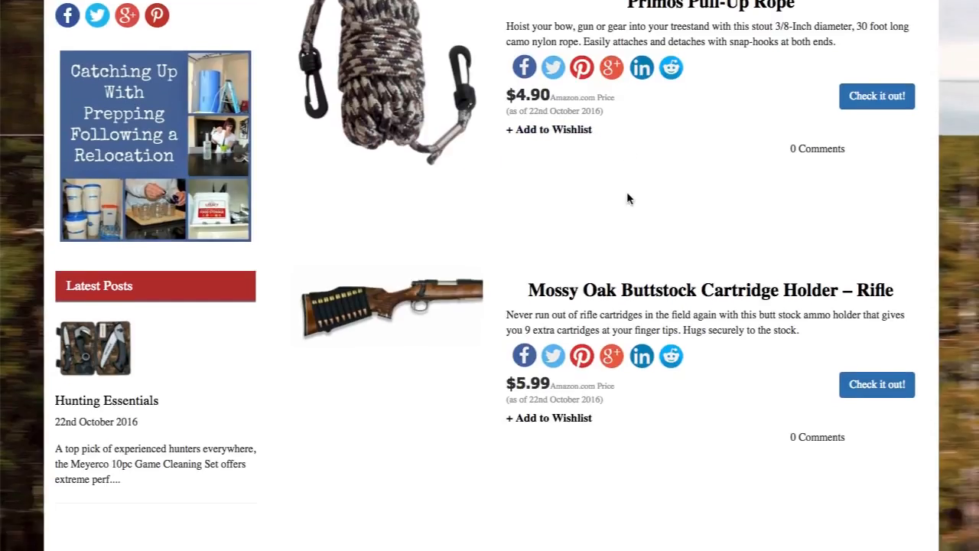
{"action": "scroll", "coordinate": [627, 199], "scroll_direction": "down", "scroll_amount": 3}
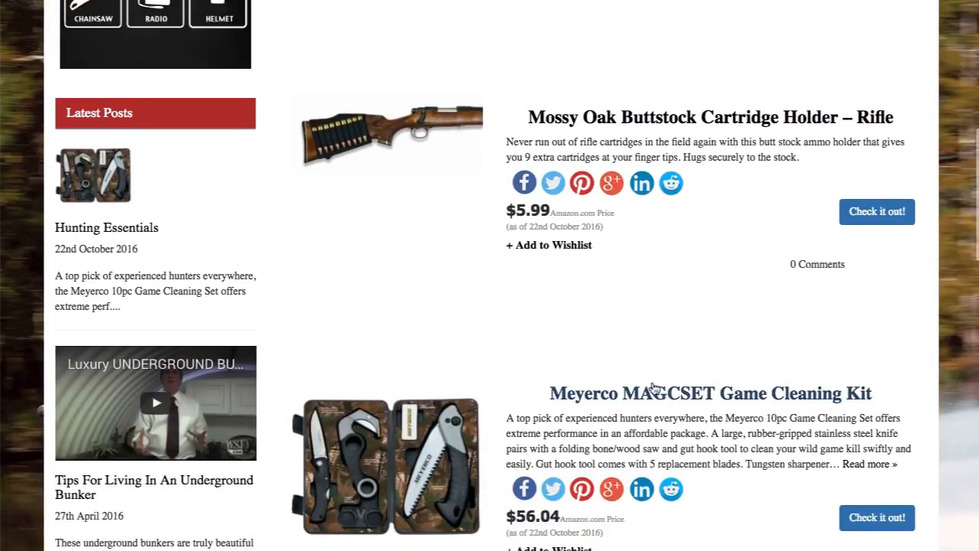
Open the Meyerco MAGCSET Game Cleaning Kit post and examine its product details and related Amazon products.
{"action": "left_click", "coordinate": [653, 388]}
{"action": "scroll", "coordinate": [621, 320], "scroll_direction": "down", "scroll_amount": 5}
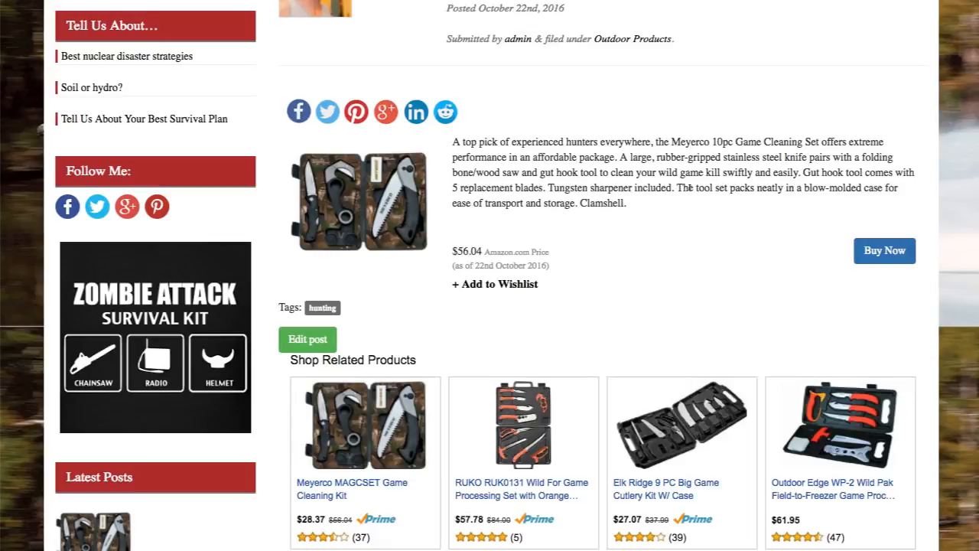
{"action": "scroll", "coordinate": [686, 203], "scroll_direction": "down", "scroll_amount": 3}
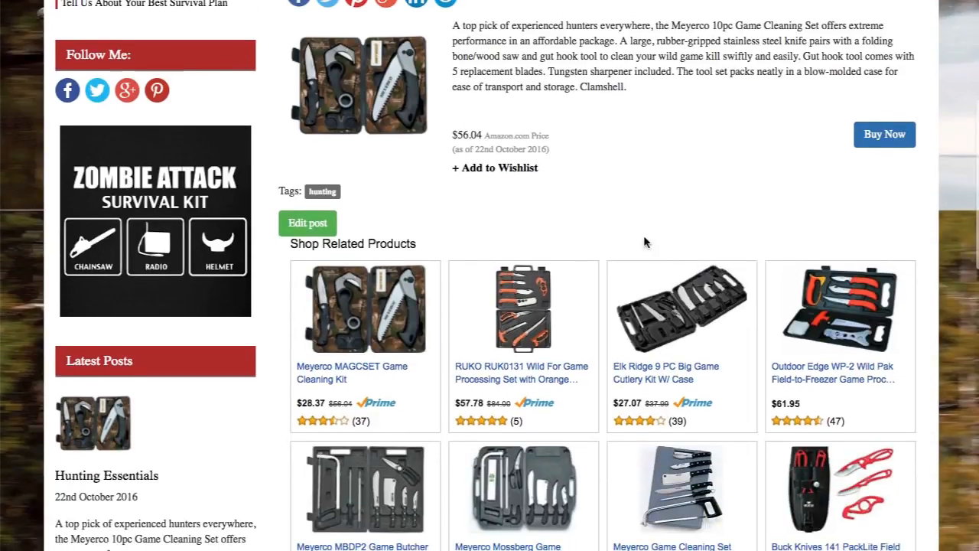
{"action": "scroll", "coordinate": [648, 240], "scroll_direction": "down", "scroll_amount": 2}
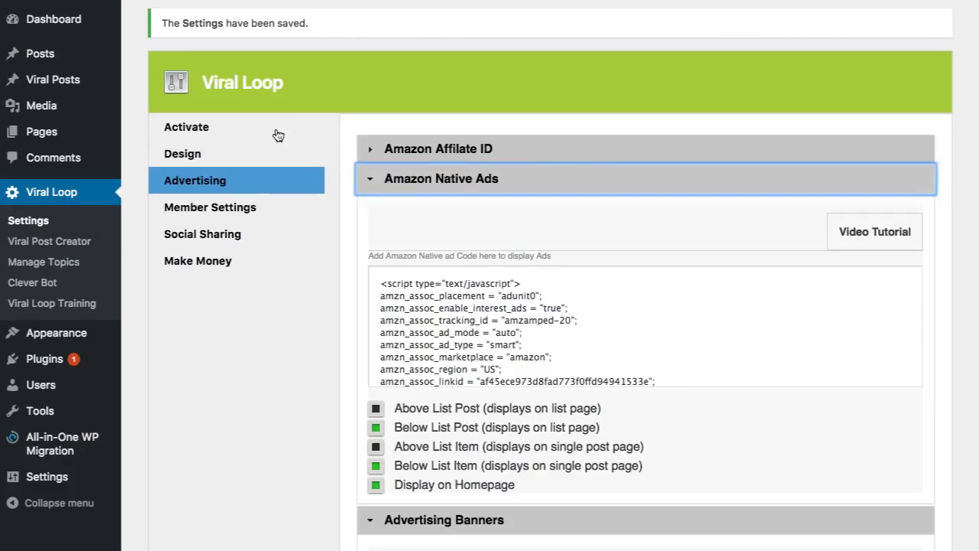
Start a new viral post with Videos as the media type and search for the keyword survival.
{"action": "left_click", "coordinate": [51, 244]}
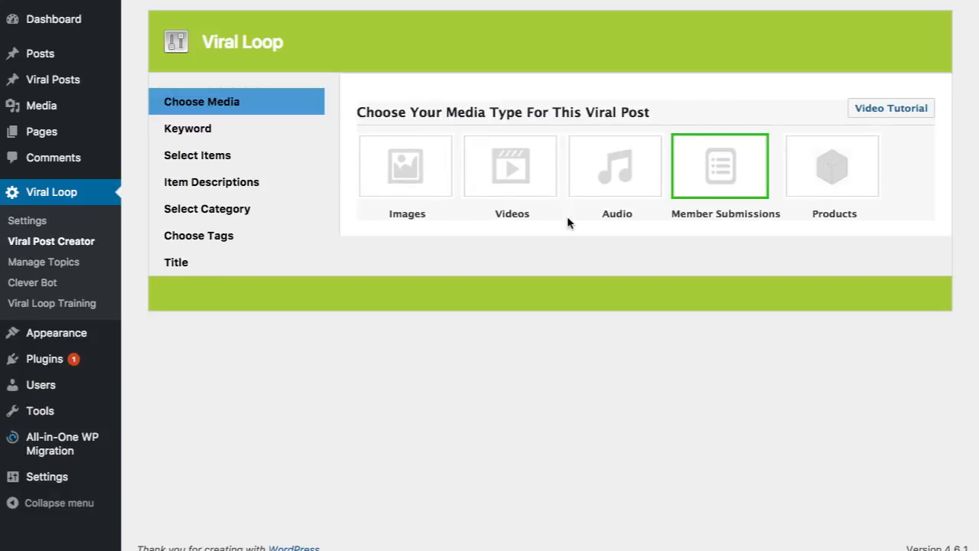
{"action": "left_click", "coordinate": [528, 168]}
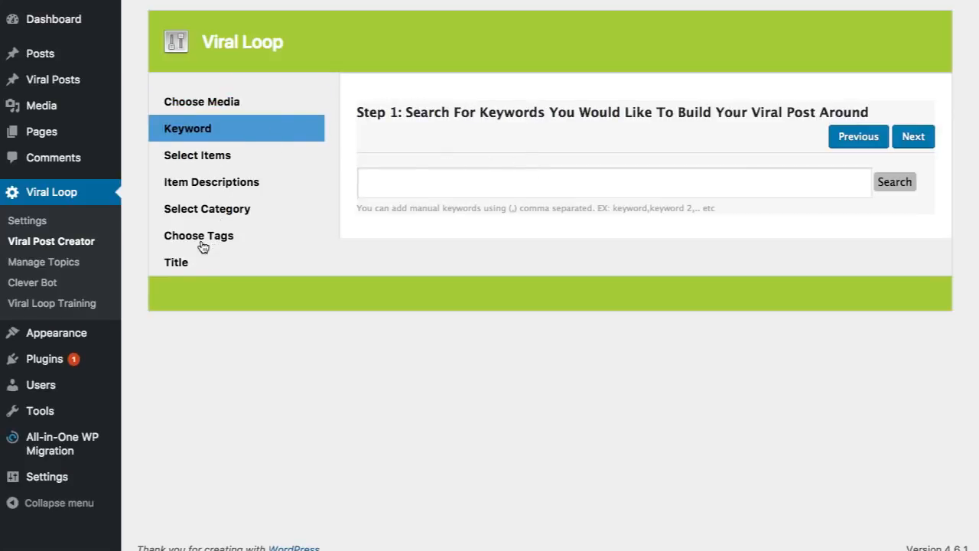
{"action": "left_click", "coordinate": [393, 181]}
{"action": "type", "text": "s"}
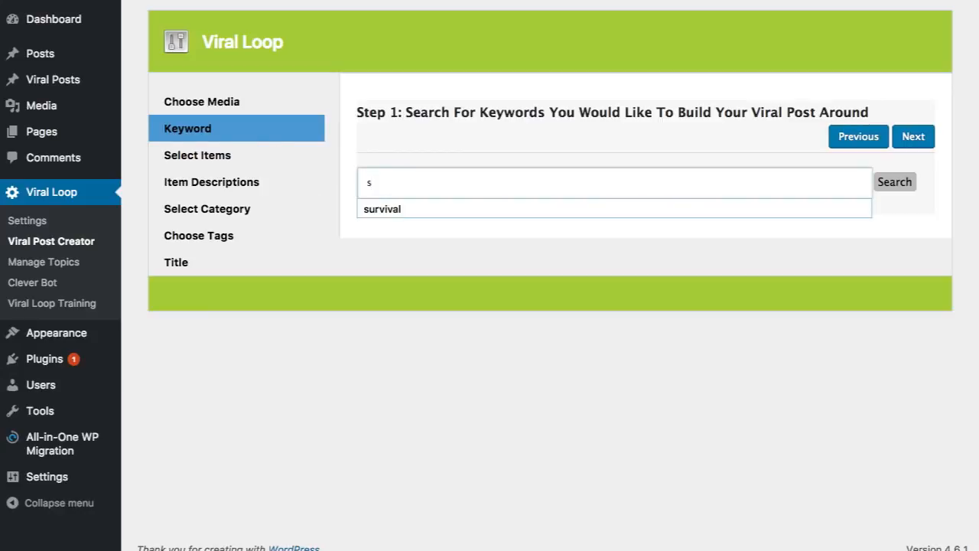
{"action": "type", "text": "urvial"}
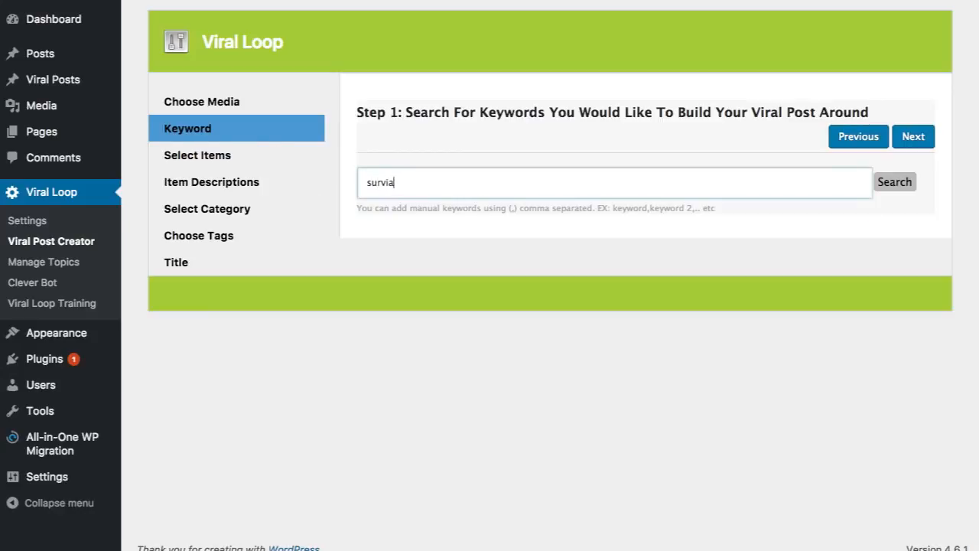
{"action": "key", "text": "BackSpace"}
{"action": "key", "text": "BackSpace"}
{"action": "key", "text": "BackSpace"}
{"action": "type", "text": "vival"}
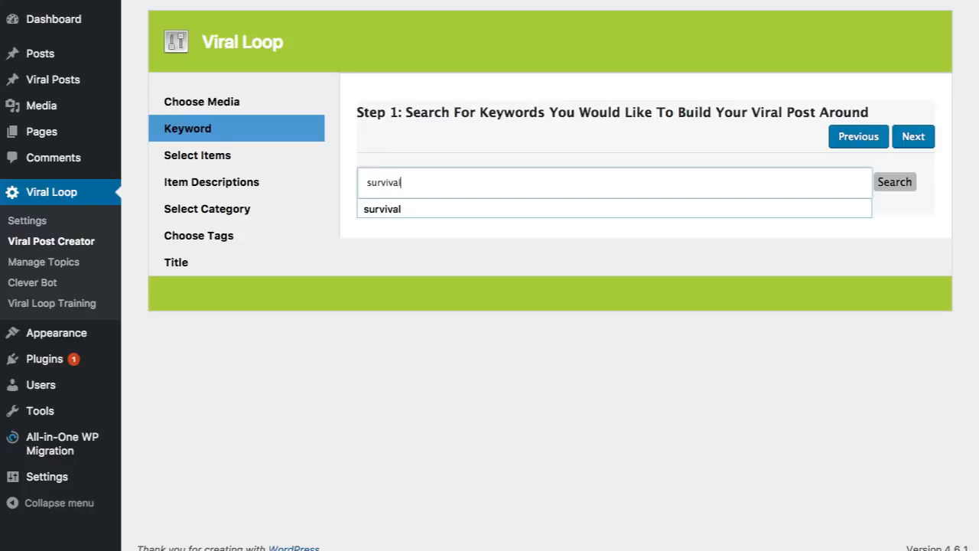
{"action": "key", "text": "Return"}
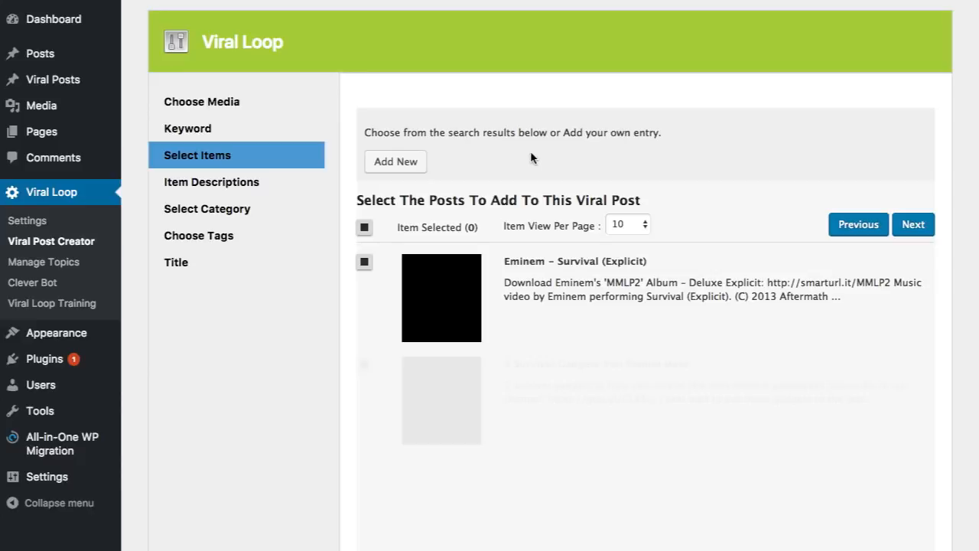
Select the 5 Survival Gadgets, Solo Survival: How to Survive Alone and Plastic Bottle 16 Hacks videos and continue to their descriptions.
{"action": "scroll", "coordinate": [543, 159], "scroll_direction": "down", "scroll_amount": 5}
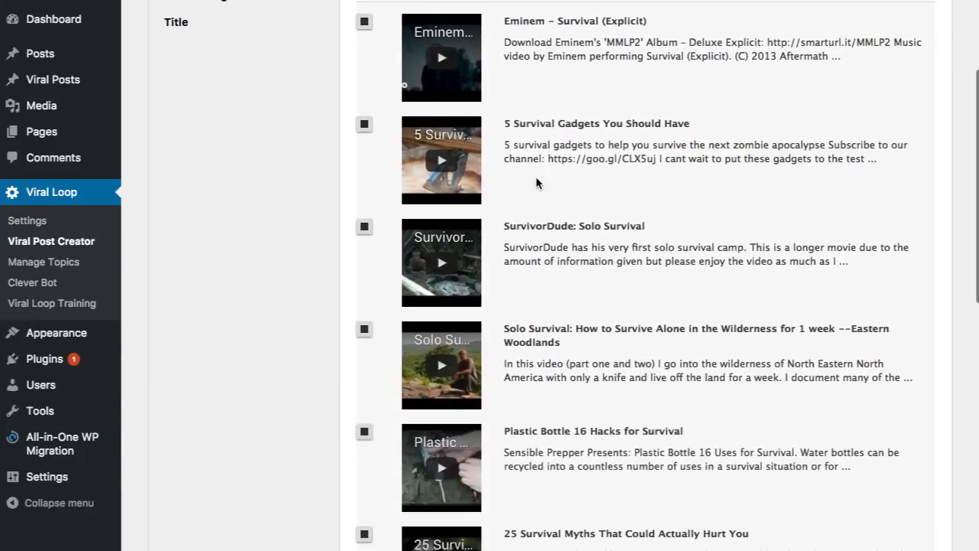
{"action": "scroll", "coordinate": [550, 196], "scroll_direction": "down", "scroll_amount": 12}
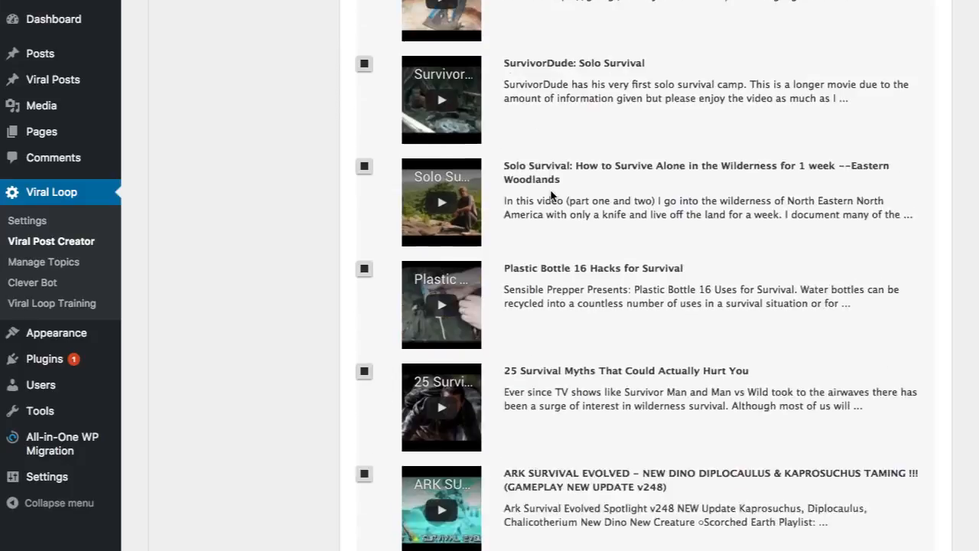
{"action": "scroll", "coordinate": [551, 195], "scroll_direction": "up", "scroll_amount": 6}
{"action": "scroll", "coordinate": [550, 195], "scroll_direction": "up", "scroll_amount": 7}
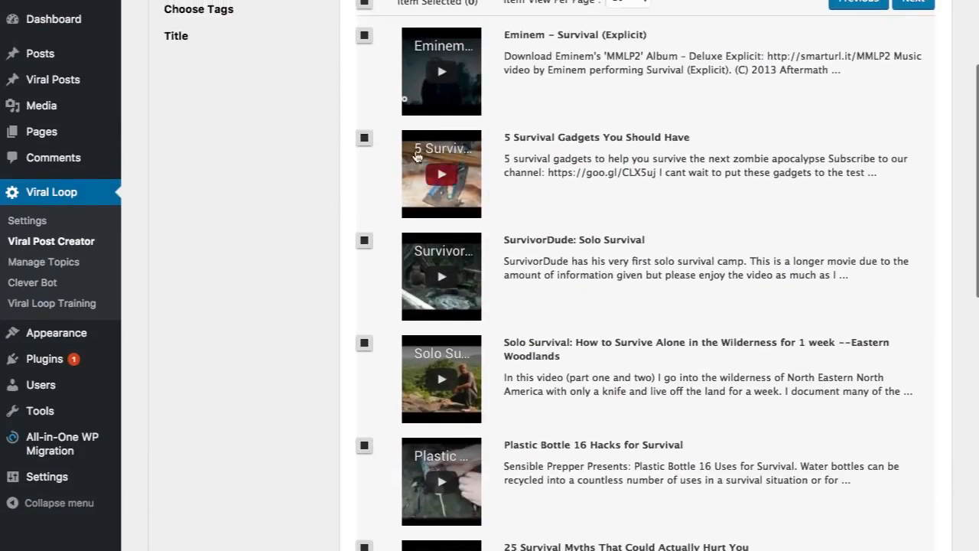
{"action": "left_click", "coordinate": [365, 139]}
{"action": "scroll", "coordinate": [373, 343], "scroll_direction": "down", "scroll_amount": 1}
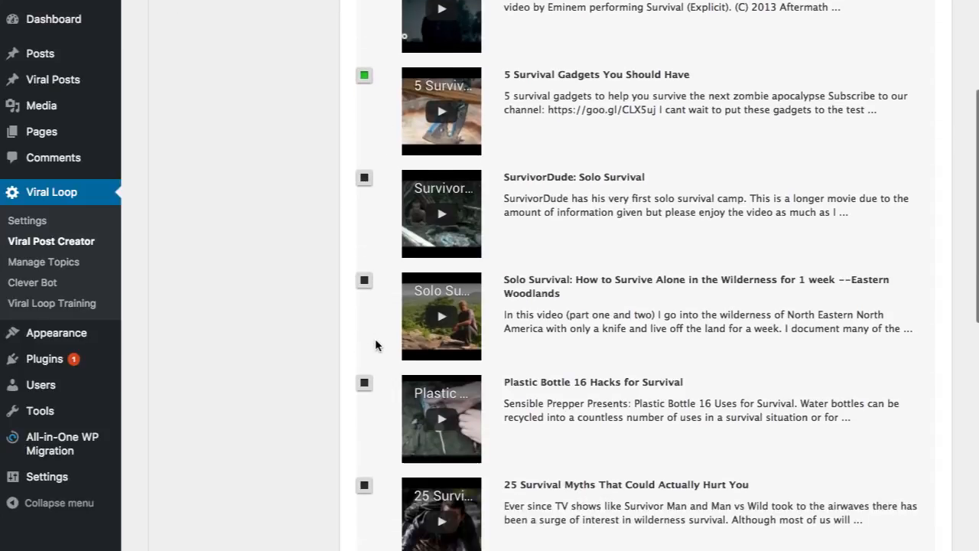
{"action": "left_click", "coordinate": [364, 281]}
{"action": "scroll", "coordinate": [607, 271], "scroll_direction": "up", "scroll_amount": 5}
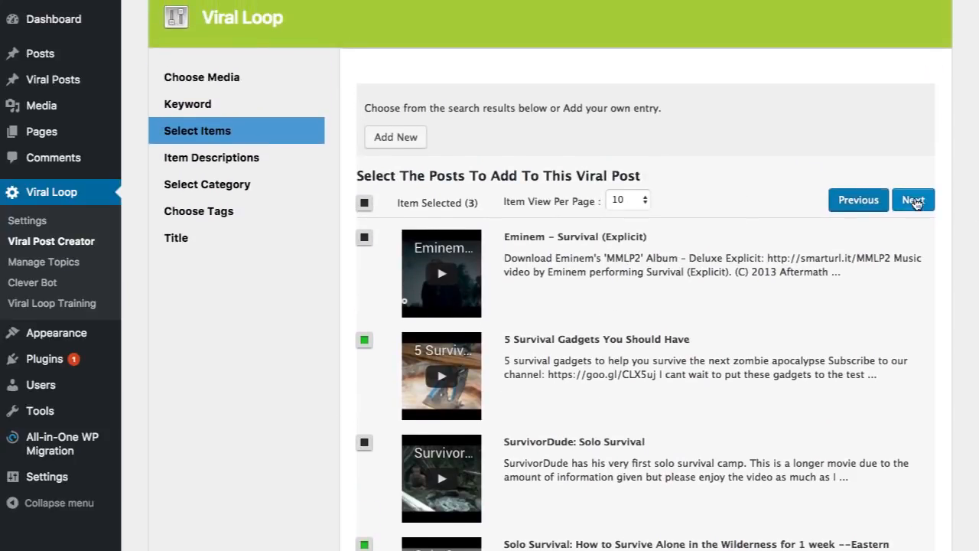
{"action": "left_click", "coordinate": [914, 200]}
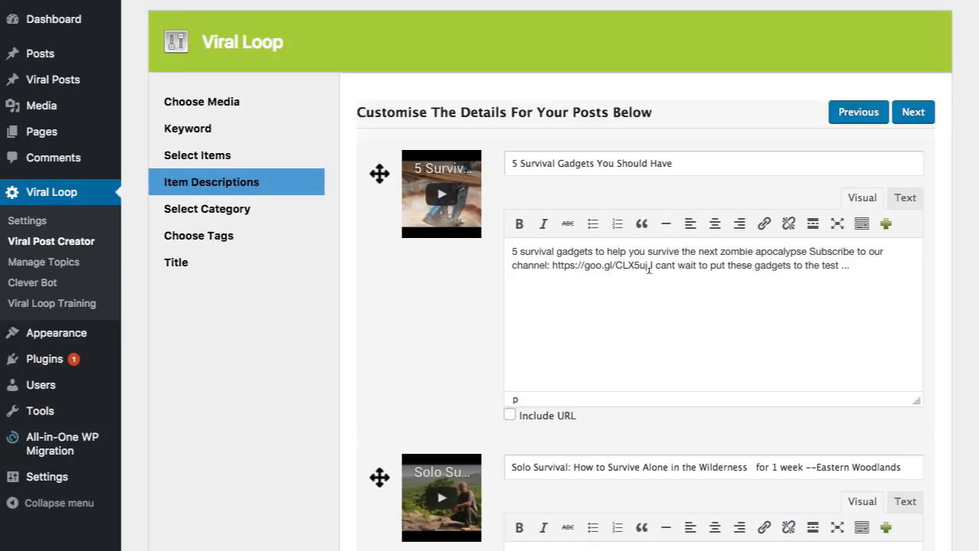
{"action": "scroll", "coordinate": [861, 264], "scroll_direction": "down", "scroll_amount": 1}
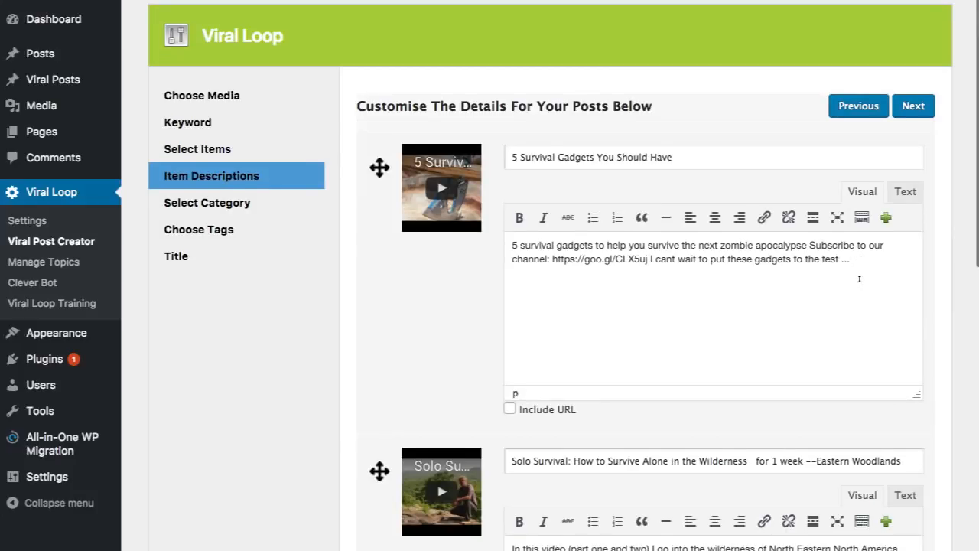
{"action": "left_click", "coordinate": [859, 279]}
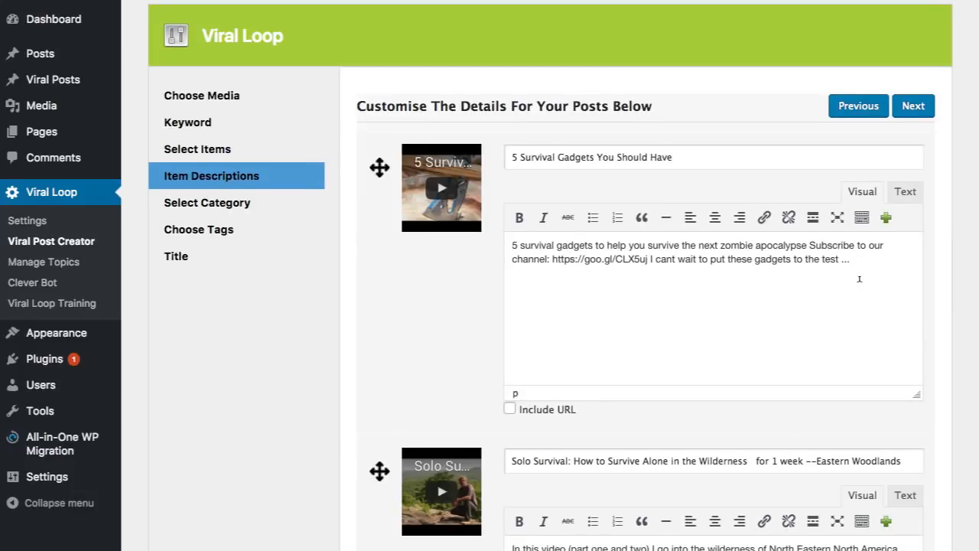
{"action": "key", "text": "Return"}
{"action": "key", "text": "Return"}
{"action": "type", "text": "http://www.mydomain.com"}
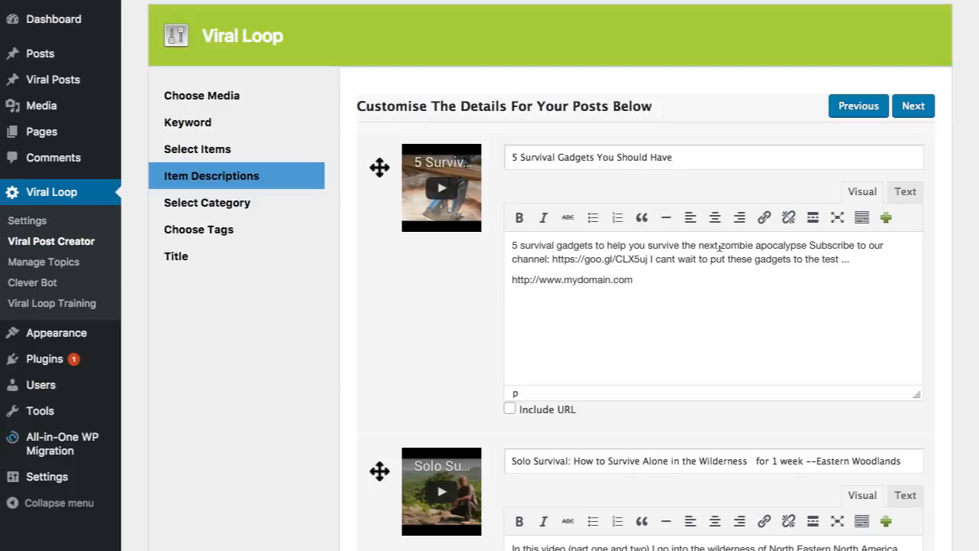
{"action": "left_click_drag", "start_coordinate": [636, 278], "coordinate": [508, 273]}
{"action": "key", "text": "ctrl+c"}
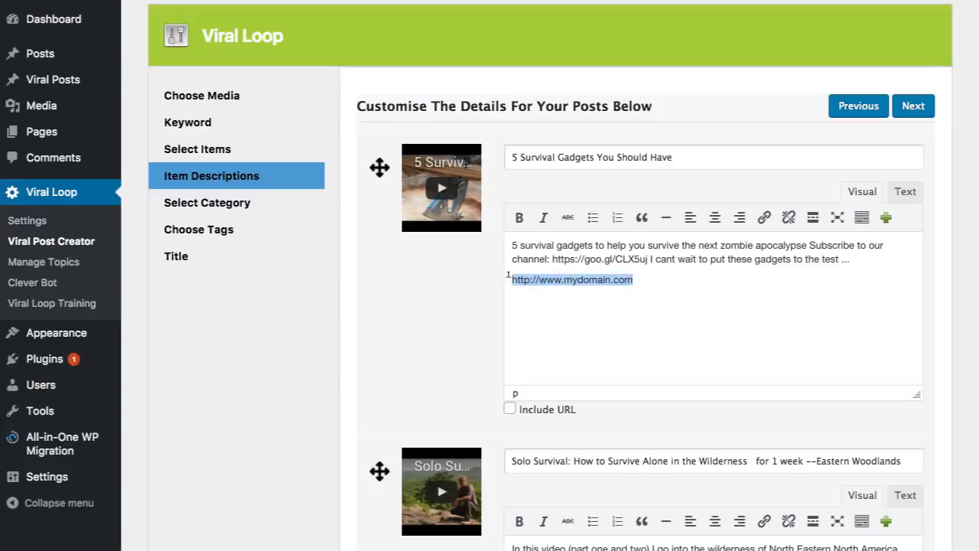
{"action": "scroll", "coordinate": [640, 298], "scroll_direction": "down", "scroll_amount": 3}
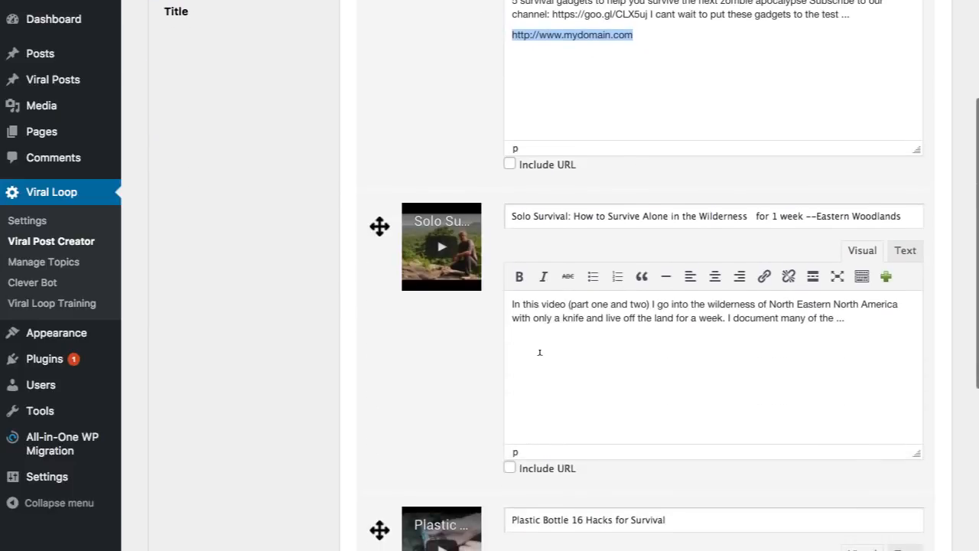
{"action": "left_click", "coordinate": [602, 352]}
{"action": "key", "text": "Return"}
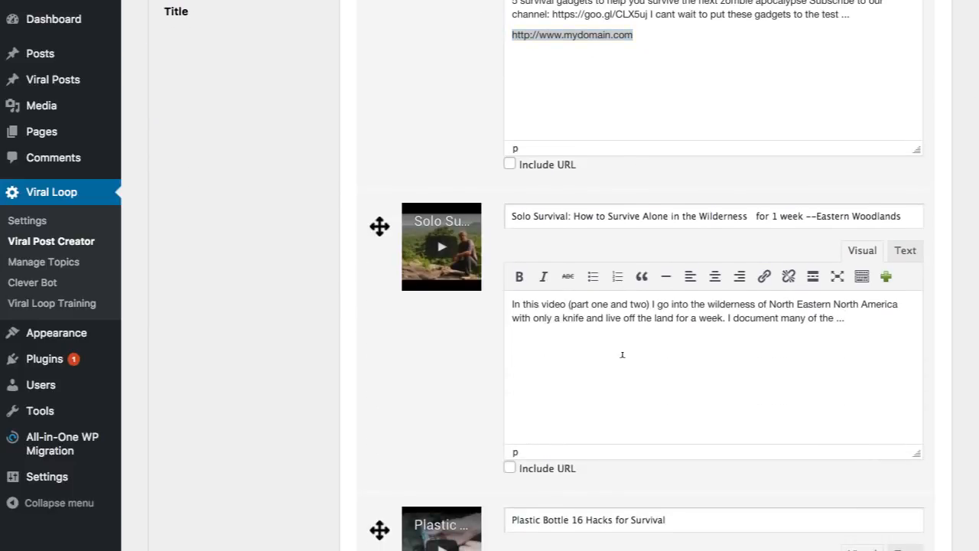
{"action": "key", "text": "ctrl+v"}
{"action": "scroll", "coordinate": [630, 345], "scroll_direction": "down", "scroll_amount": 4}
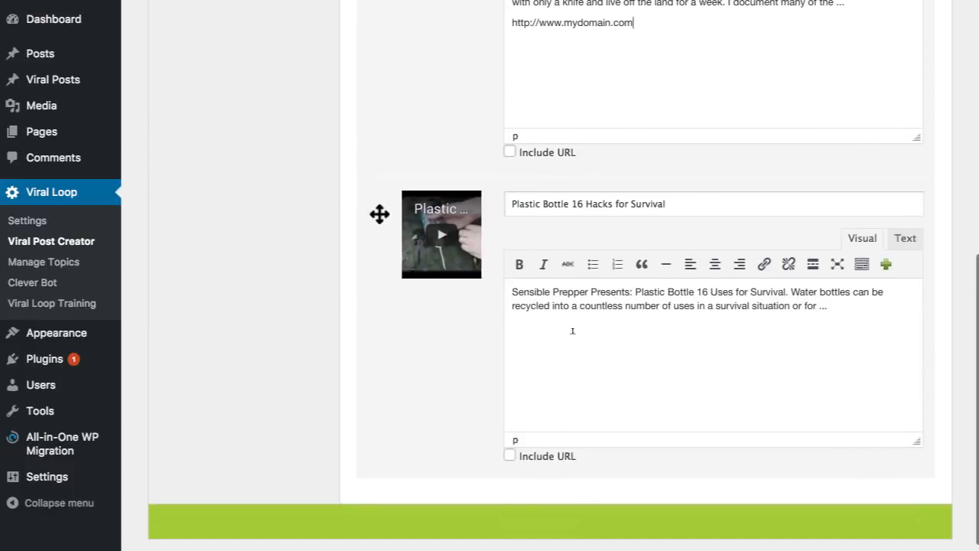
{"action": "left_click", "coordinate": [573, 331]}
{"action": "key", "text": "Return"}
{"action": "key", "text": "Return"}
{"action": "key", "text": "ctrl+v"}
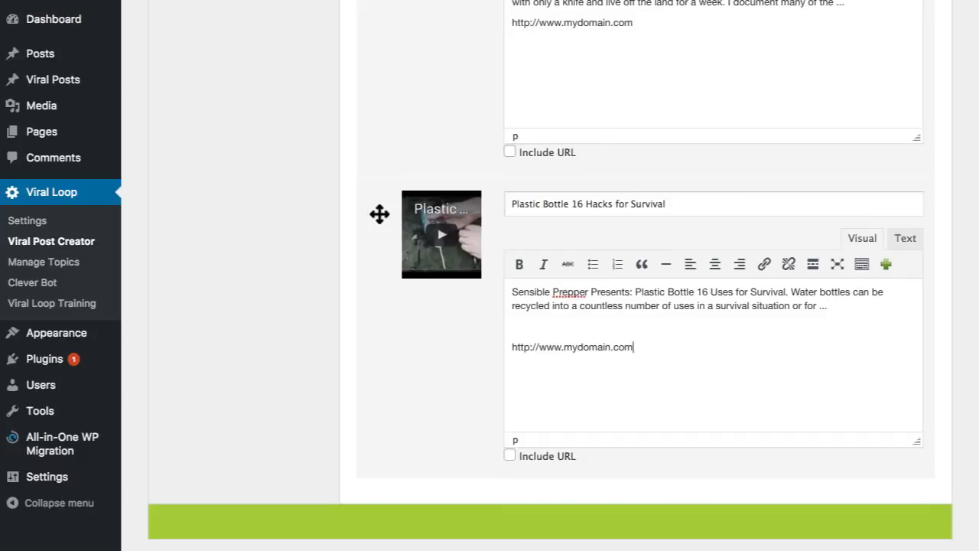
{"action": "scroll", "coordinate": [672, 285], "scroll_direction": "up", "scroll_amount": 1}
{"action": "scroll", "coordinate": [671, 285], "scroll_direction": "up", "scroll_amount": 6}
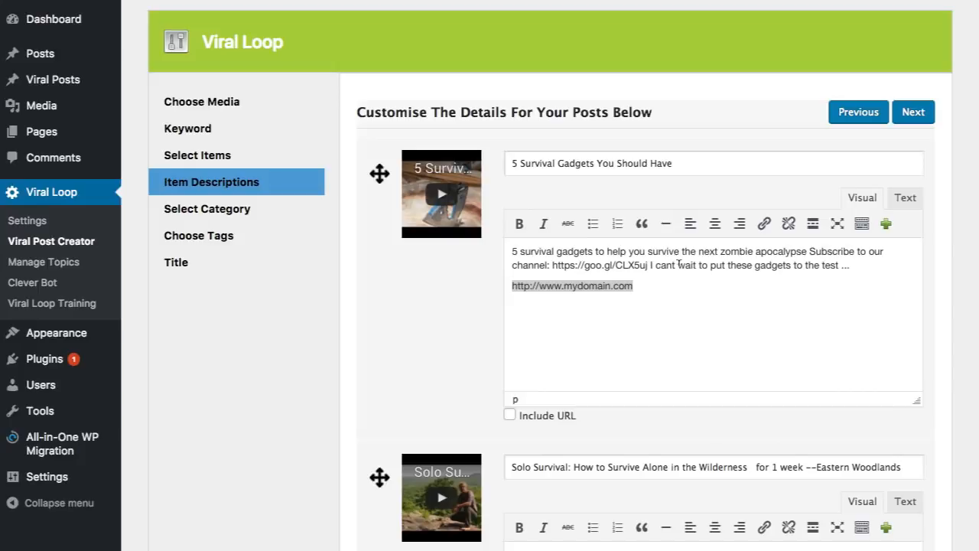
Assign the viral post to the Safety category and tag it with survival.
{"action": "left_click", "coordinate": [907, 112]}
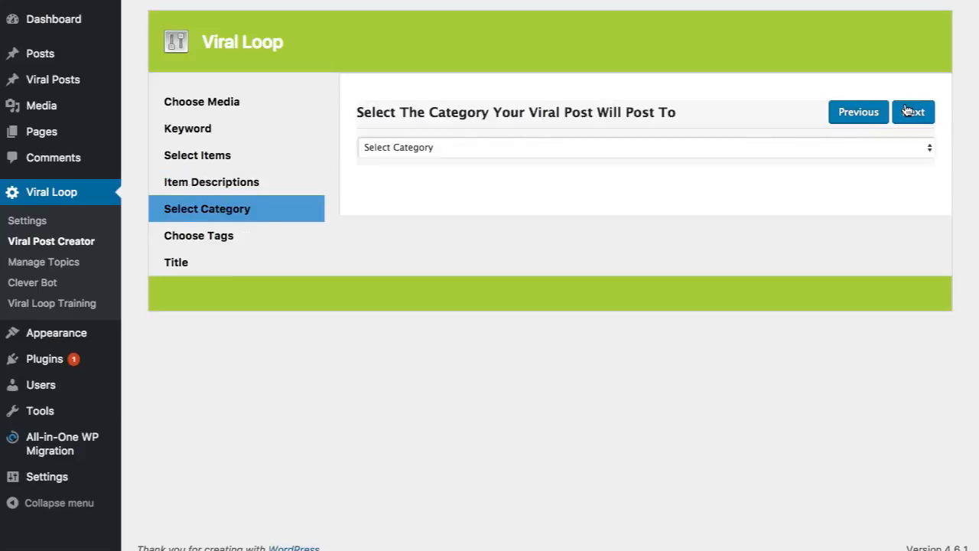
{"action": "left_click", "coordinate": [515, 147]}
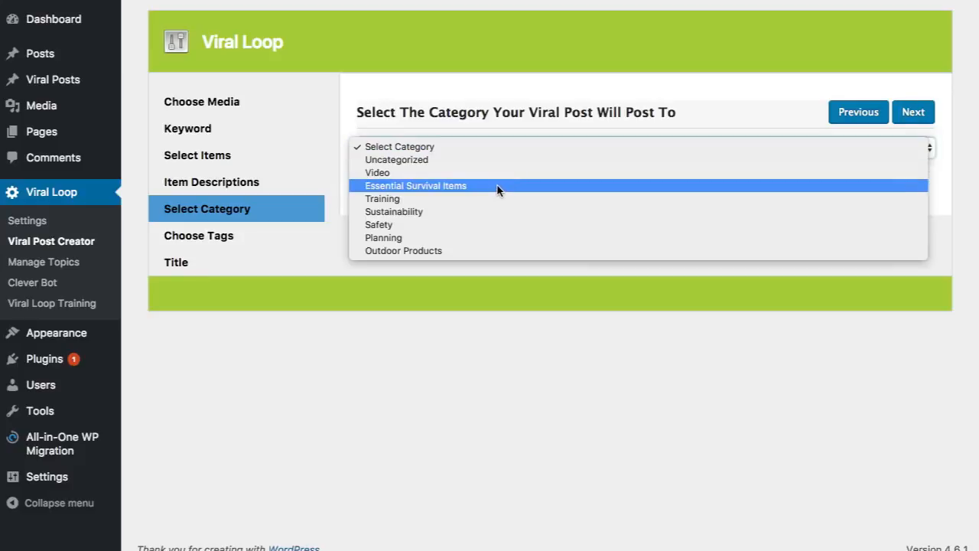
{"action": "left_click", "coordinate": [453, 58]}
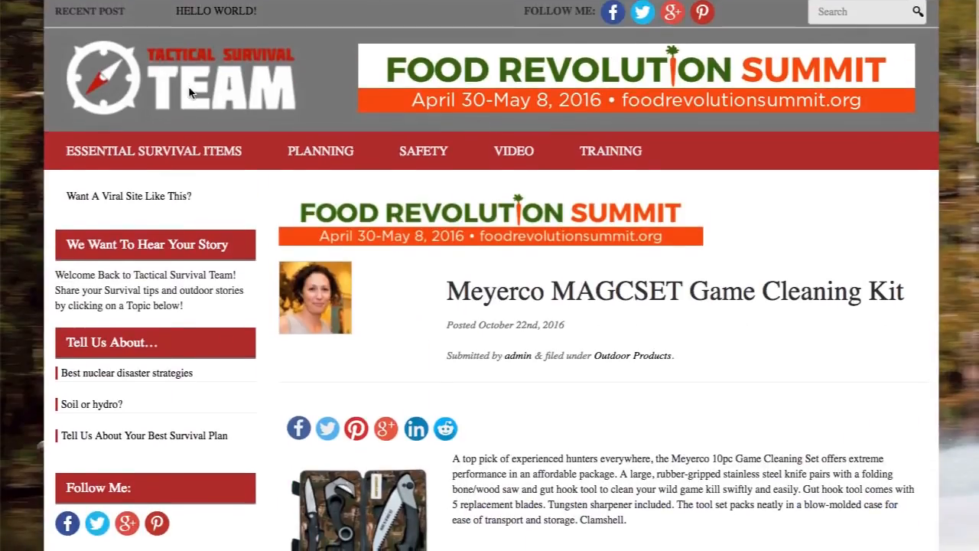
{"action": "left_click", "coordinate": [230, 63]}
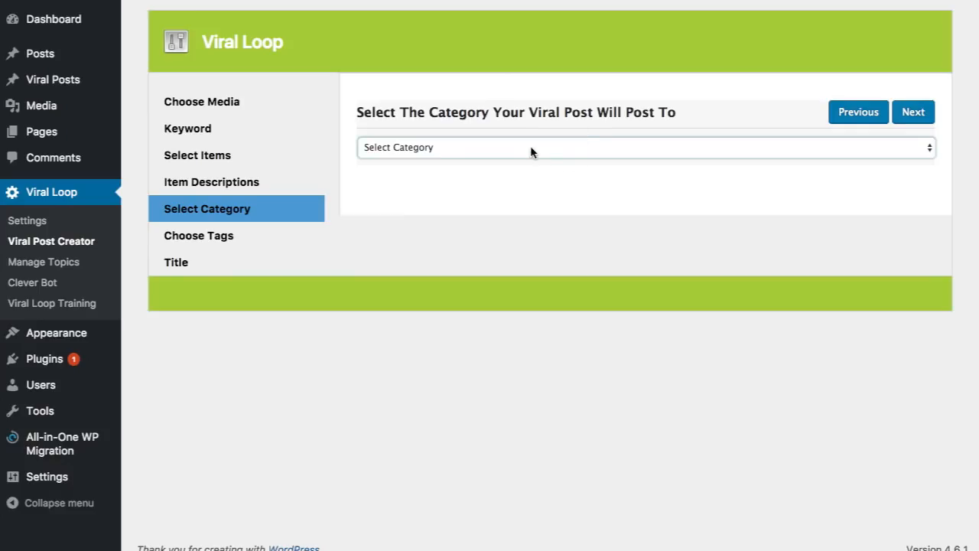
{"action": "left_click", "coordinate": [530, 146]}
{"action": "left_click", "coordinate": [487, 225]}
{"action": "left_click", "coordinate": [911, 111]}
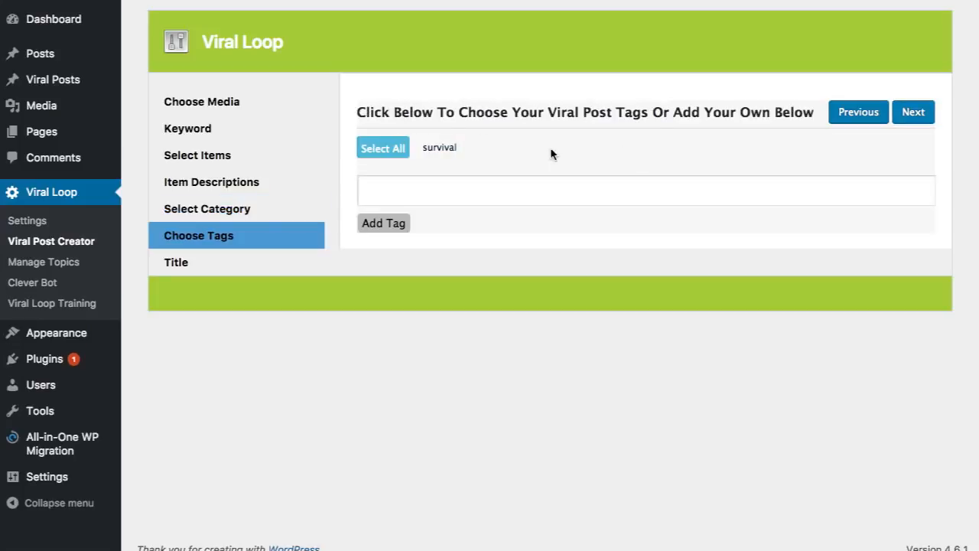
{"action": "left_click", "coordinate": [452, 151]}
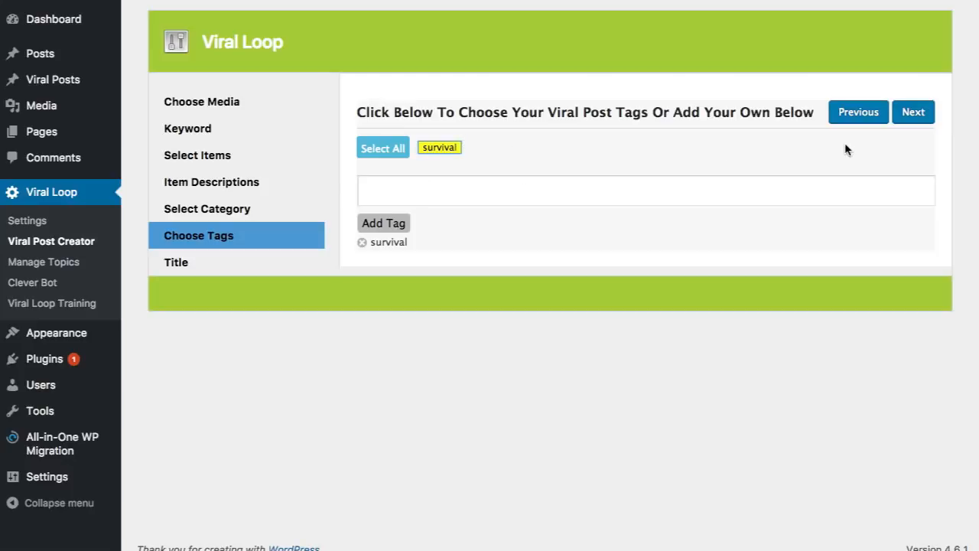
{"action": "left_click", "coordinate": [911, 114]}
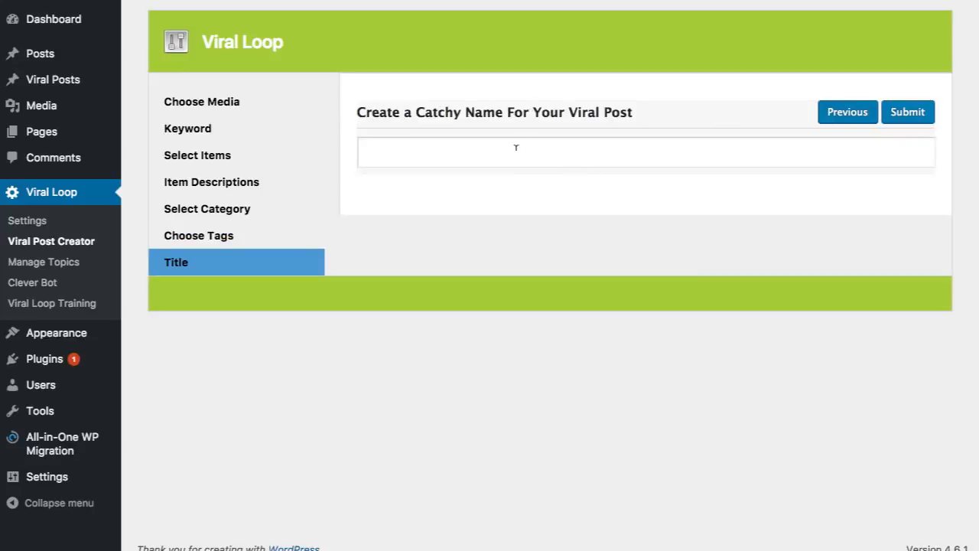
Title the viral post Safety In The Wild and submit it.
{"action": "left_click", "coordinate": [515, 146]}
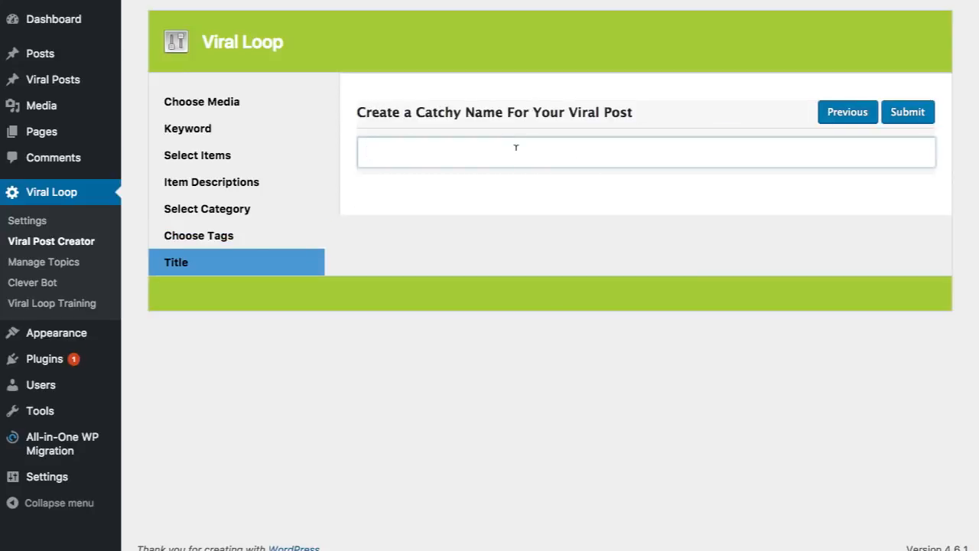
{"action": "type", "text": "Safety In The Wild"}
{"action": "left_click", "coordinate": [908, 115]}
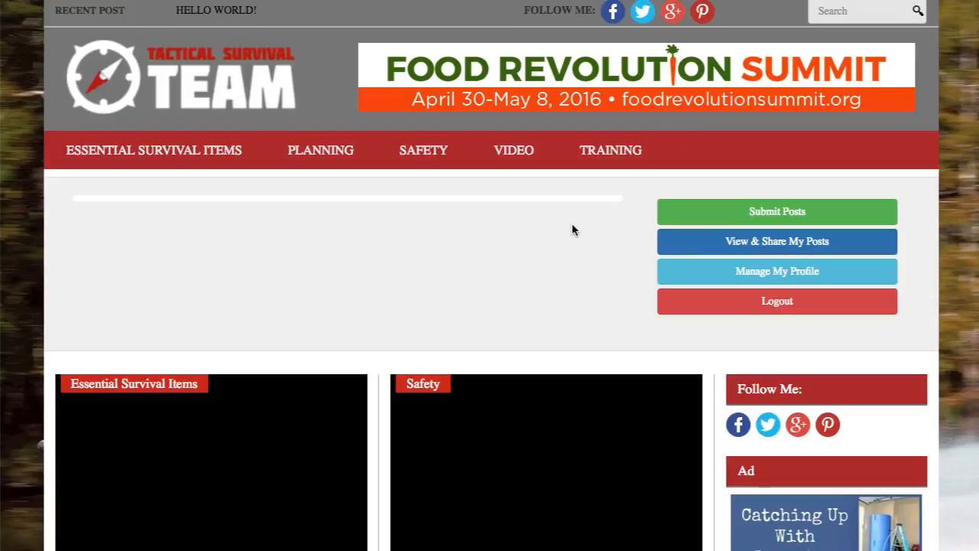
Open the Safety In The Wild post from the site's home page, examine its entries, and open 5 Survival Gadgets You Should Have.
{"action": "scroll", "coordinate": [605, 223], "scroll_direction": "down", "scroll_amount": 3}
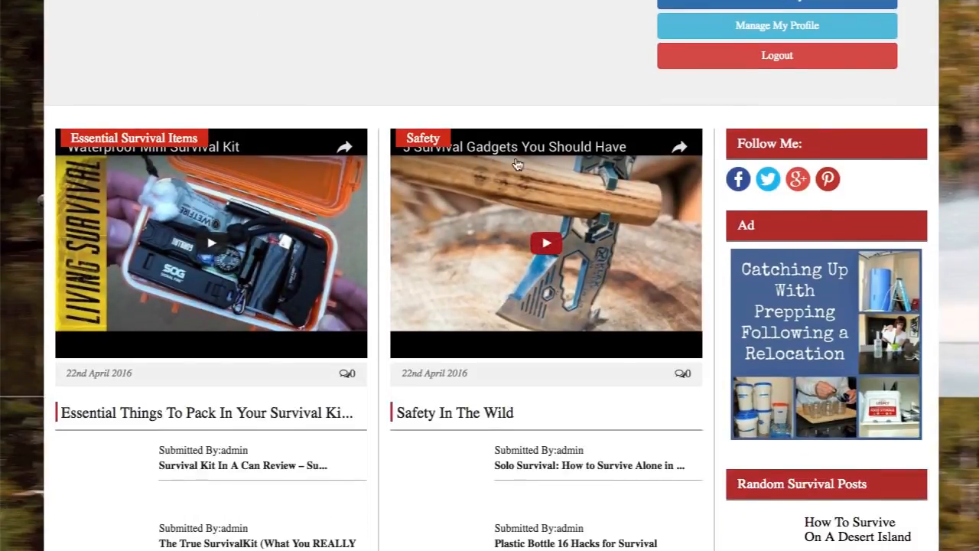
{"action": "scroll", "coordinate": [617, 316], "scroll_direction": "down", "scroll_amount": 3}
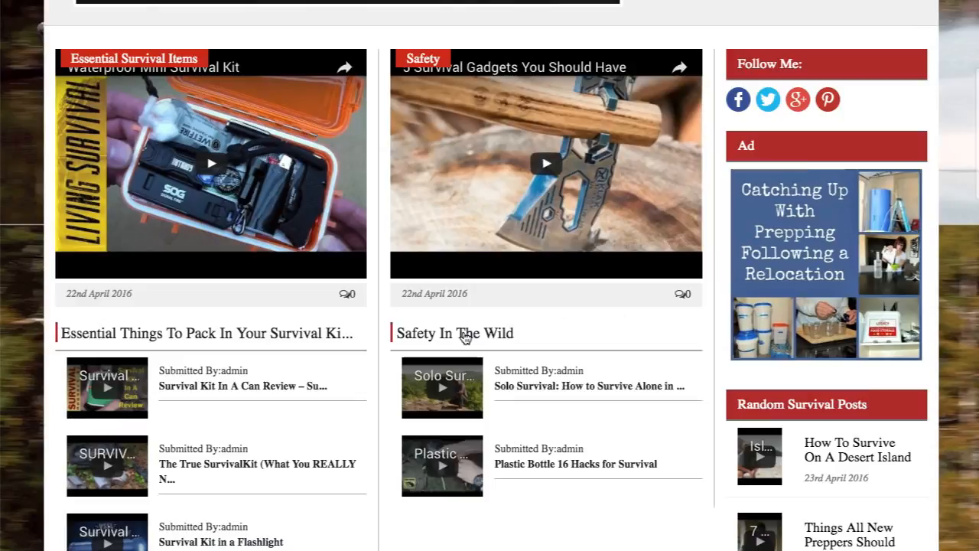
{"action": "left_click", "coordinate": [473, 337]}
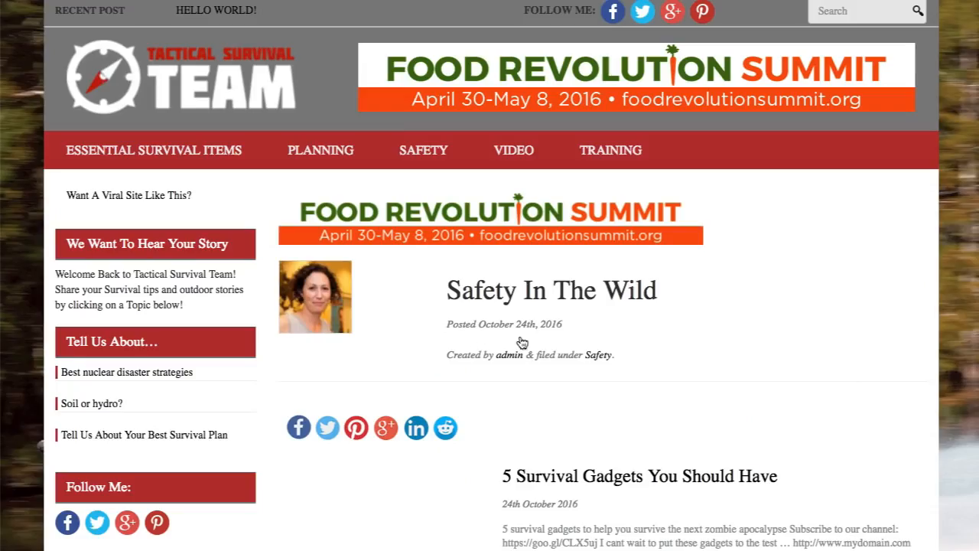
{"action": "scroll", "coordinate": [593, 330], "scroll_direction": "down", "scroll_amount": 5}
{"action": "scroll", "coordinate": [590, 329], "scroll_direction": "up", "scroll_amount": 1}
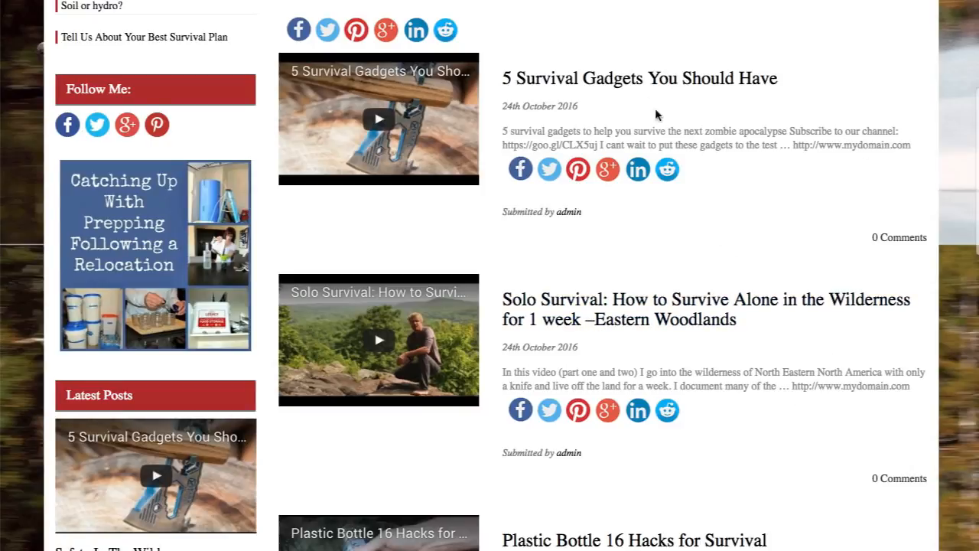
{"action": "left_click", "coordinate": [632, 80]}
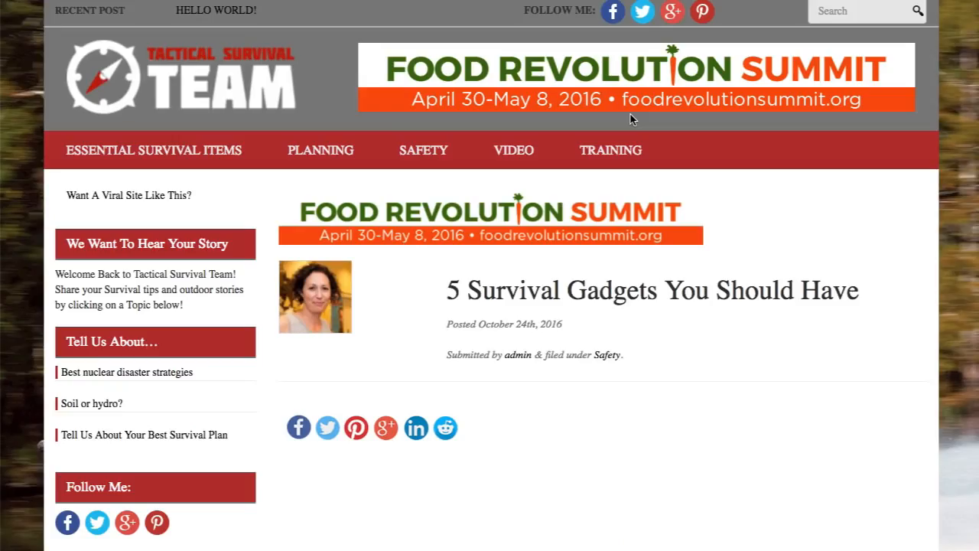
Examine the 5 Survival Gadgets You Should Have post, including its video, description, link, tags and related products.
{"action": "scroll", "coordinate": [696, 188], "scroll_direction": "down", "scroll_amount": 6}
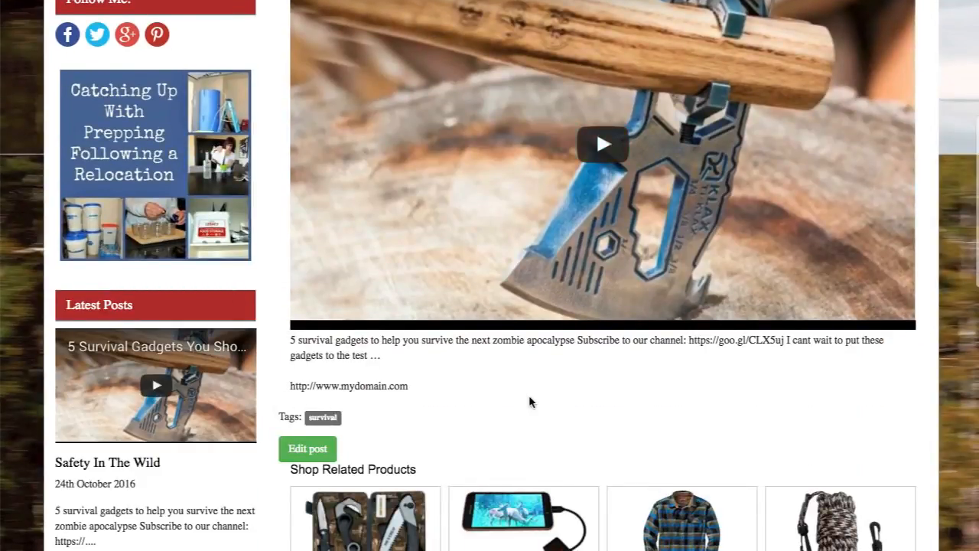
{"action": "scroll", "coordinate": [573, 380], "scroll_direction": "up", "scroll_amount": 6}
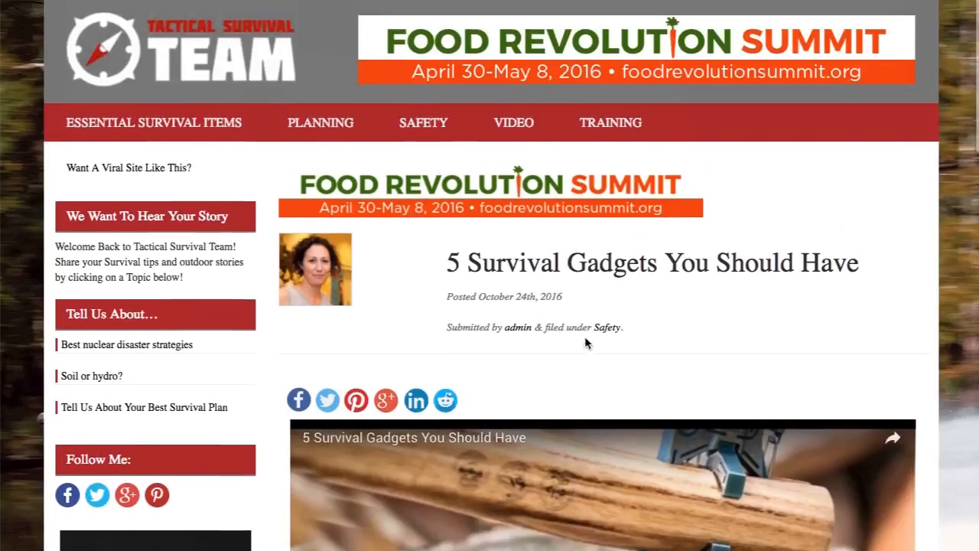
{"action": "scroll", "coordinate": [589, 337], "scroll_direction": "up", "scroll_amount": 1}
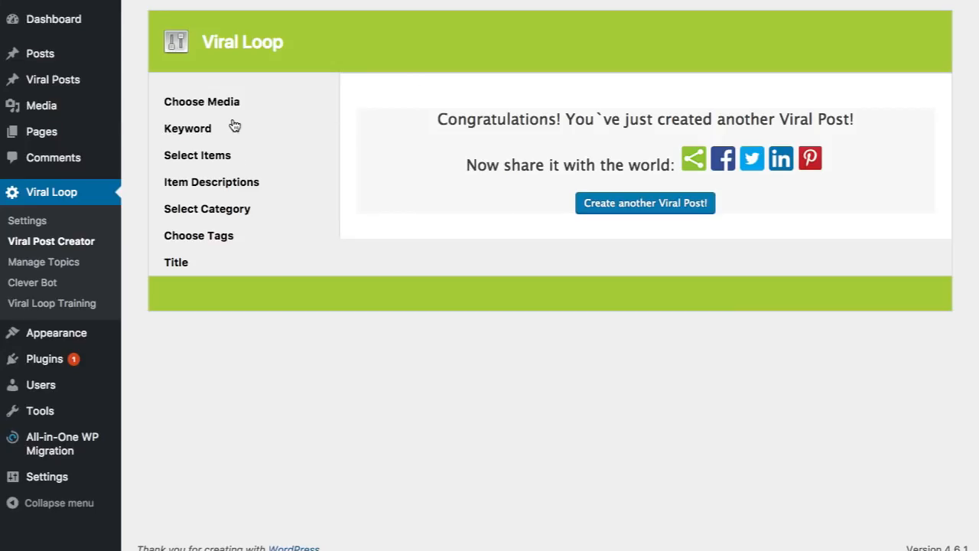
Start another viral post with the Products media type, search for the keyword hunting, and examine the product results.
{"action": "left_click", "coordinate": [627, 203]}
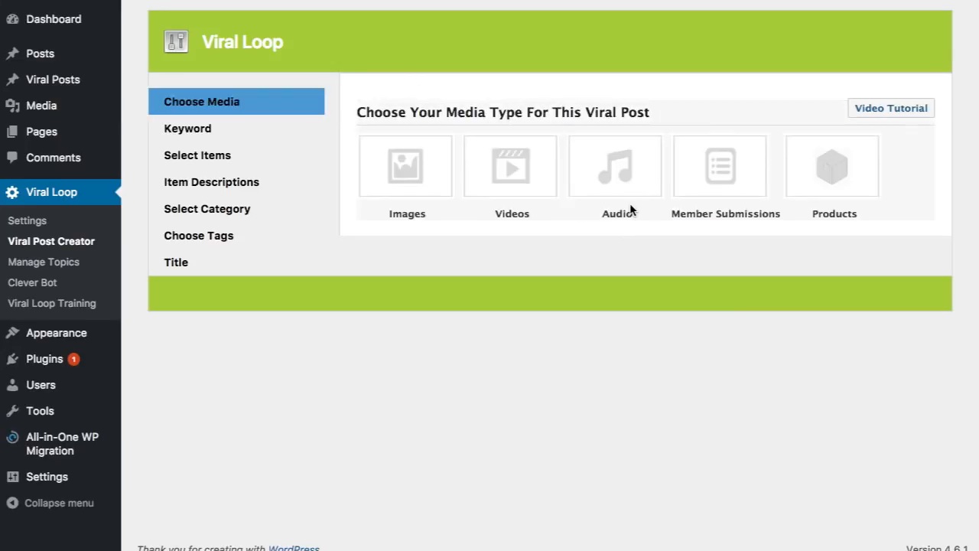
{"action": "left_click", "coordinate": [824, 173]}
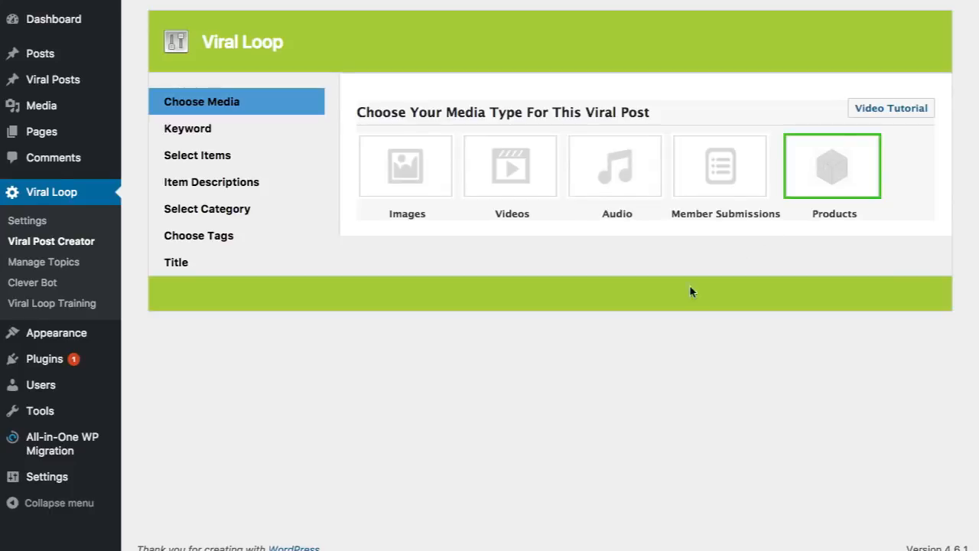
{"action": "left_click", "coordinate": [456, 184]}
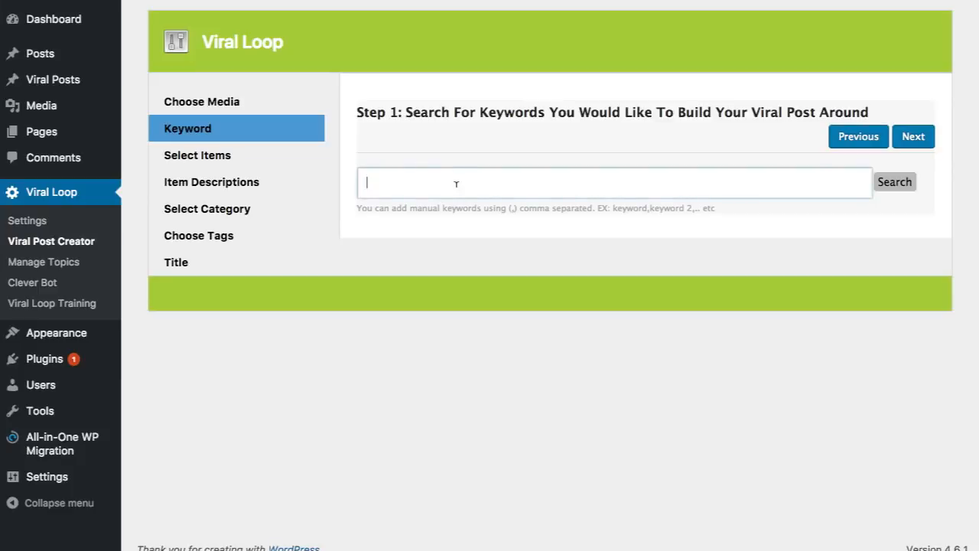
{"action": "type", "text": "hunting"}
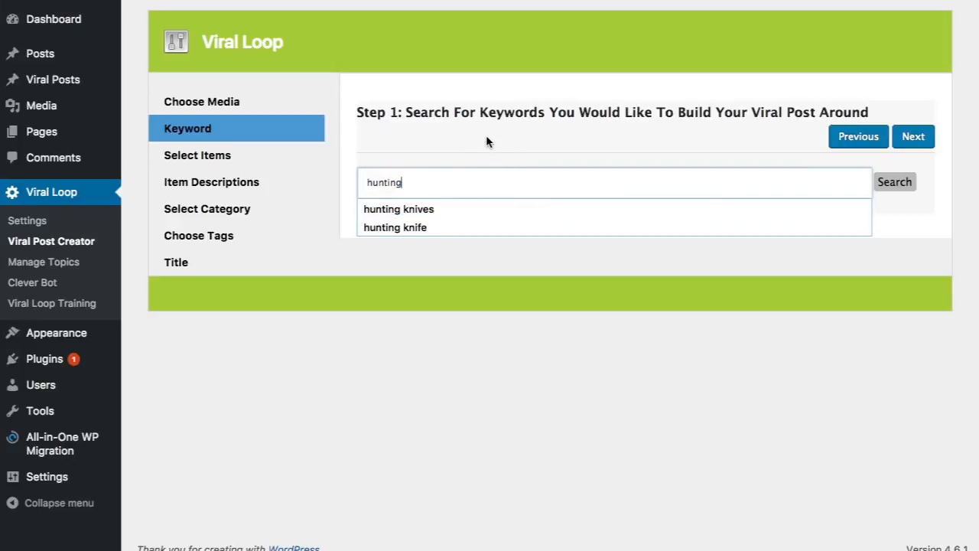
{"action": "key", "text": "Return"}
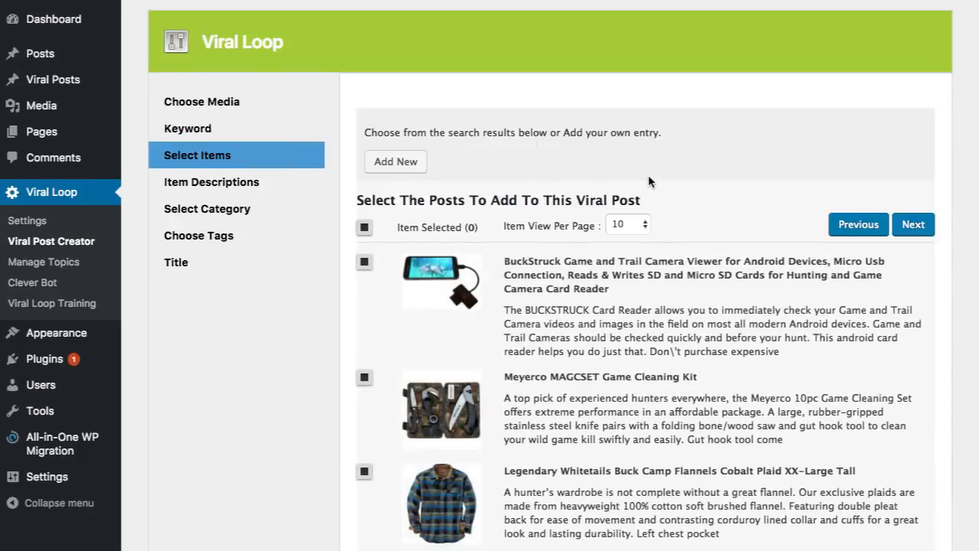
{"action": "scroll", "coordinate": [648, 175], "scroll_direction": "down", "scroll_amount": 5}
{"action": "scroll", "coordinate": [648, 175], "scroll_direction": "down", "scroll_amount": 4}
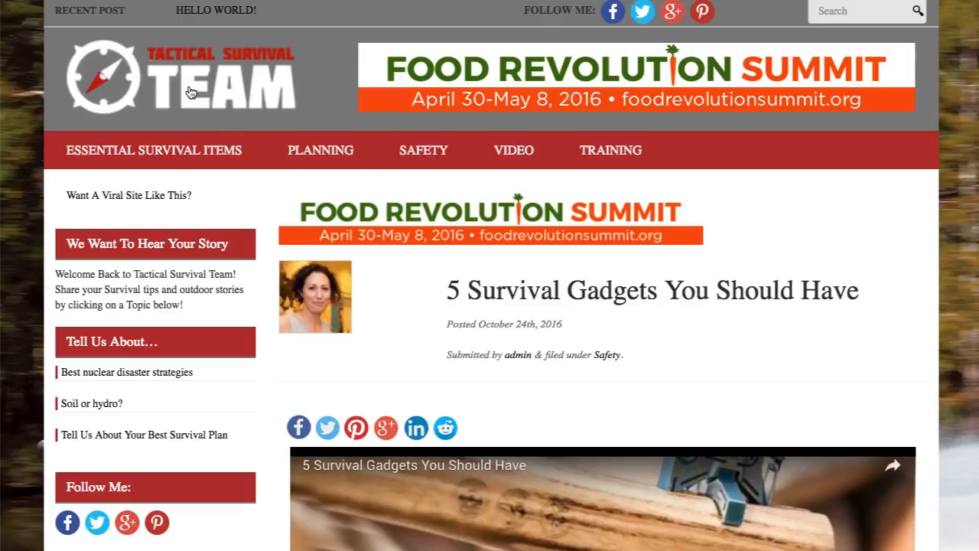
Open the plugin's Member Settings and examine the external welcome message and internal member message options.
{"action": "left_click", "coordinate": [366, 68]}
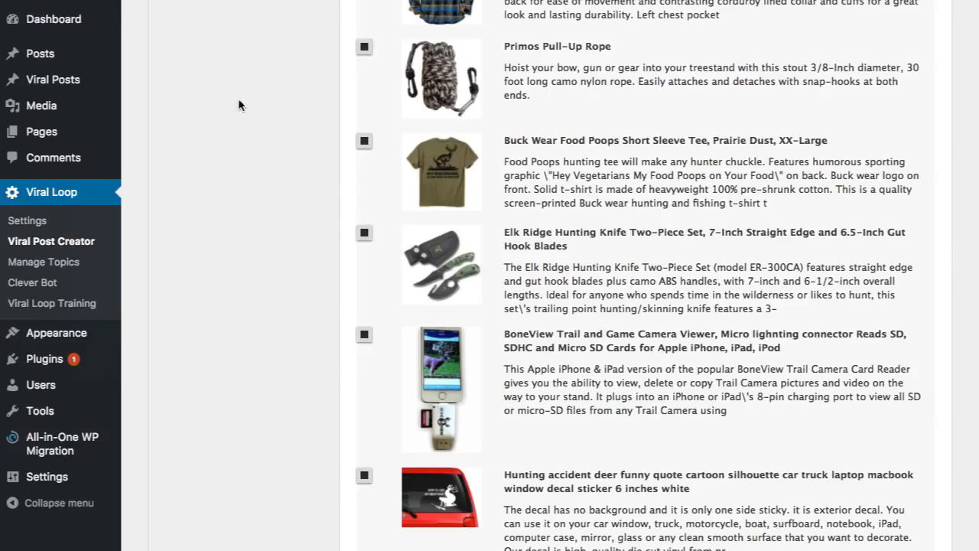
{"action": "left_click", "coordinate": [28, 220]}
{"action": "scroll", "coordinate": [302, 184], "scroll_direction": "down", "scroll_amount": 3}
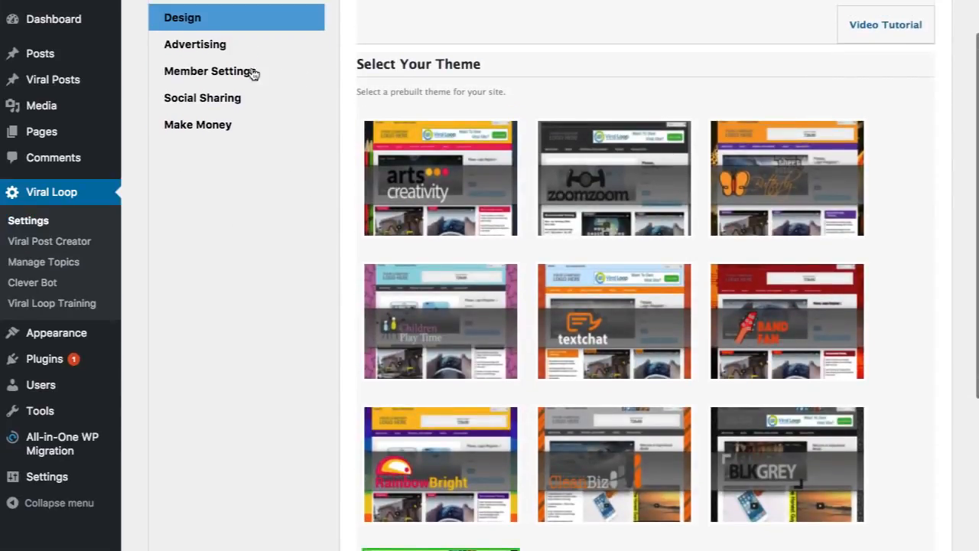
{"action": "left_click", "coordinate": [254, 73]}
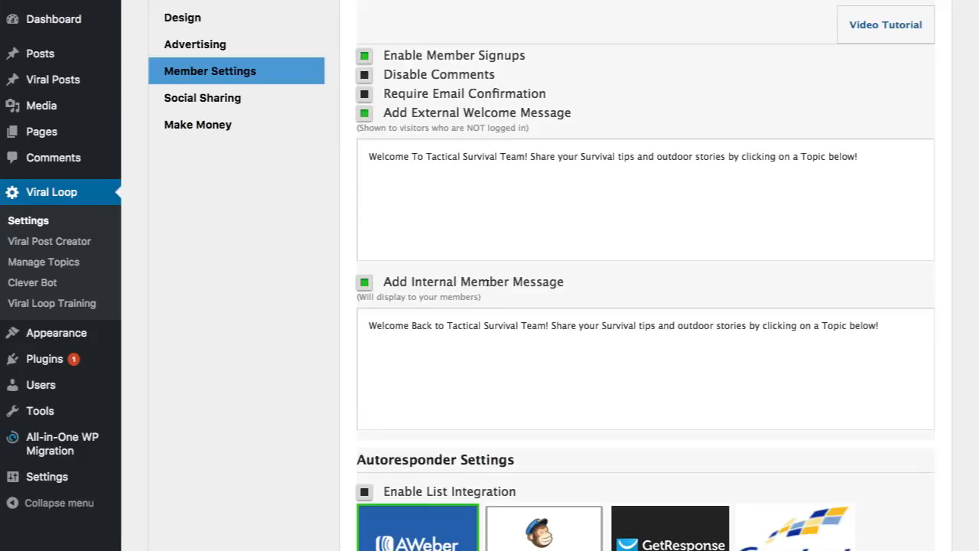
{"action": "left_click_drag", "start_coordinate": [375, 126], "coordinate": [502, 130]}
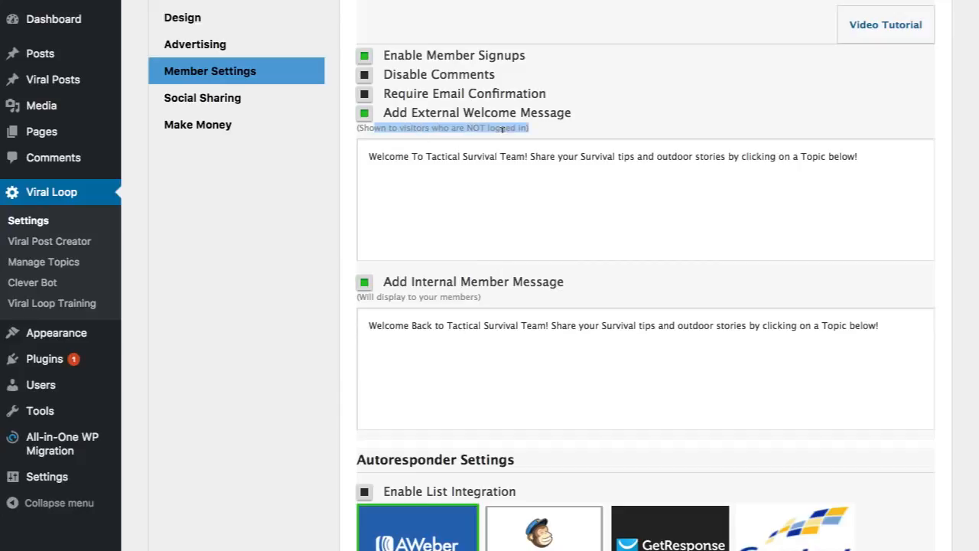
{"action": "left_click", "coordinate": [498, 157]}
{"action": "left_click_drag", "start_coordinate": [395, 296], "coordinate": [468, 313]}
{"action": "left_click", "coordinate": [468, 316]}
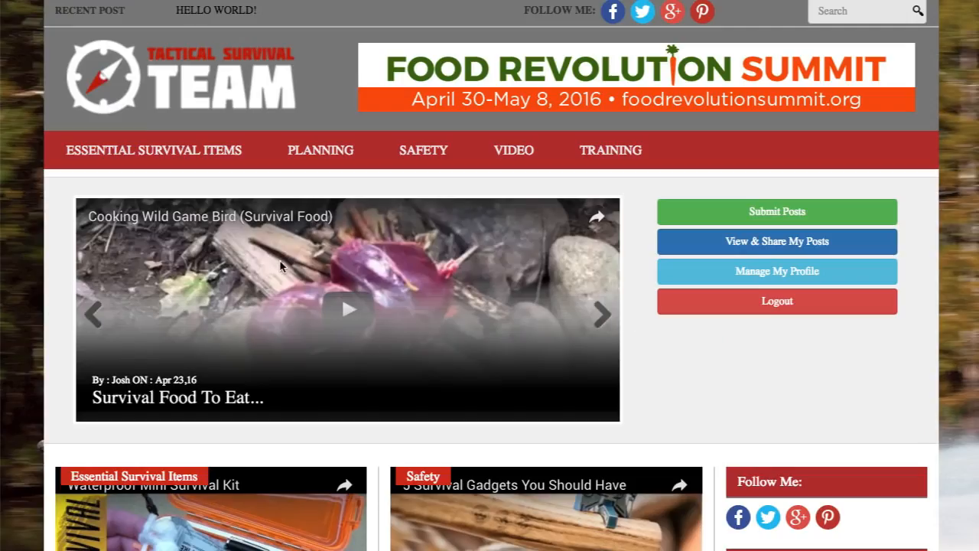
Add a Viral Loop Member Message widget above the other Right Sidebar widgets, title it Member Message, and save it.
{"action": "scroll", "coordinate": [282, 263], "scroll_direction": "down", "scroll_amount": 7}
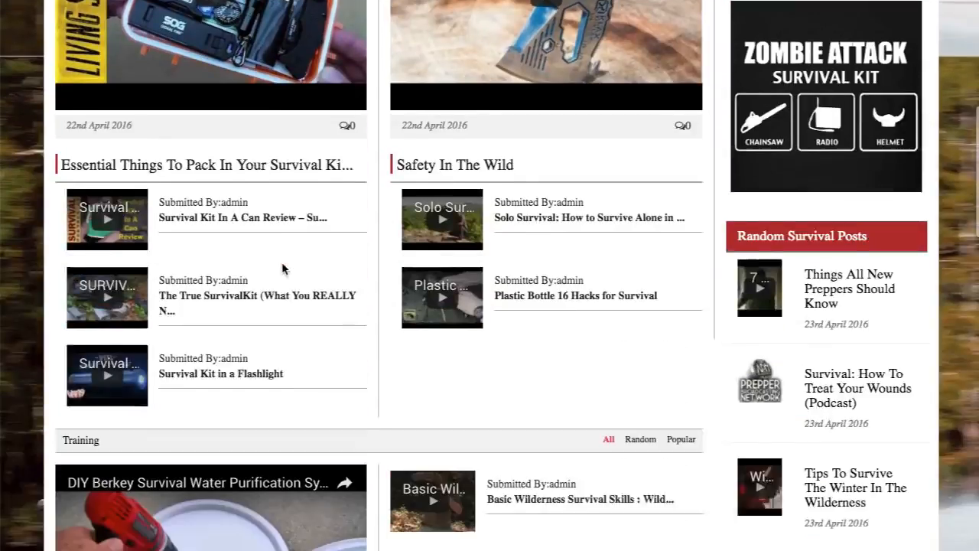
{"action": "scroll", "coordinate": [283, 268], "scroll_direction": "up", "scroll_amount": 8}
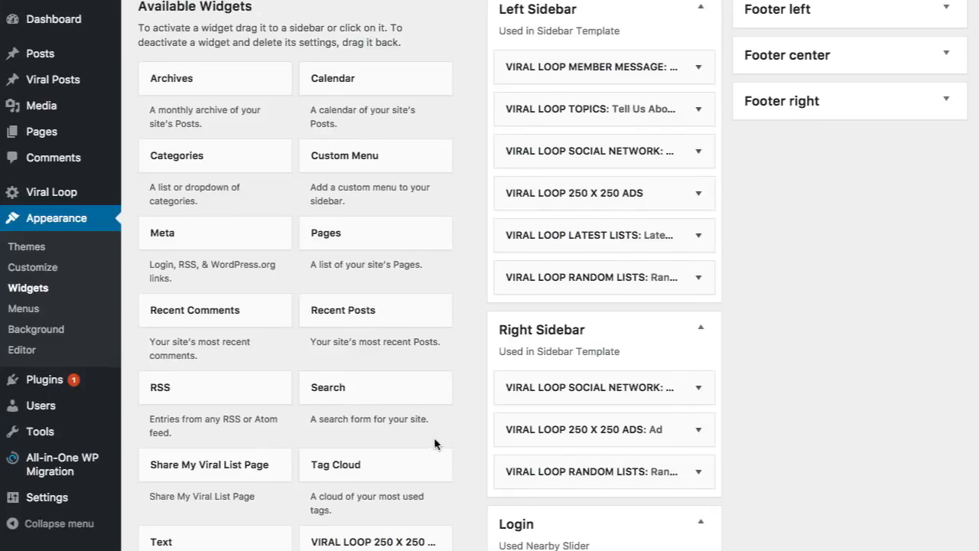
{"action": "scroll", "coordinate": [435, 444], "scroll_direction": "down", "scroll_amount": 4}
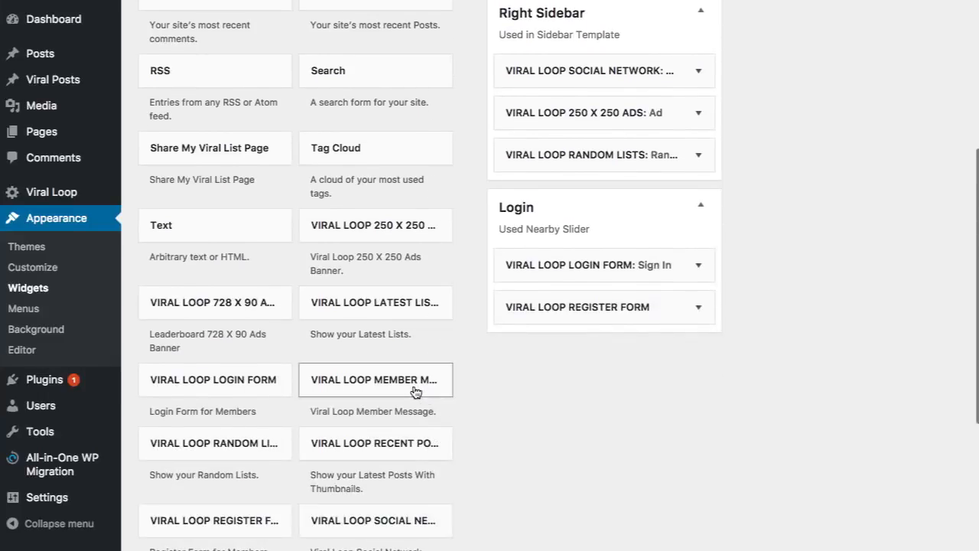
{"action": "left_click_drag", "start_coordinate": [414, 391], "coordinate": [653, 91]}
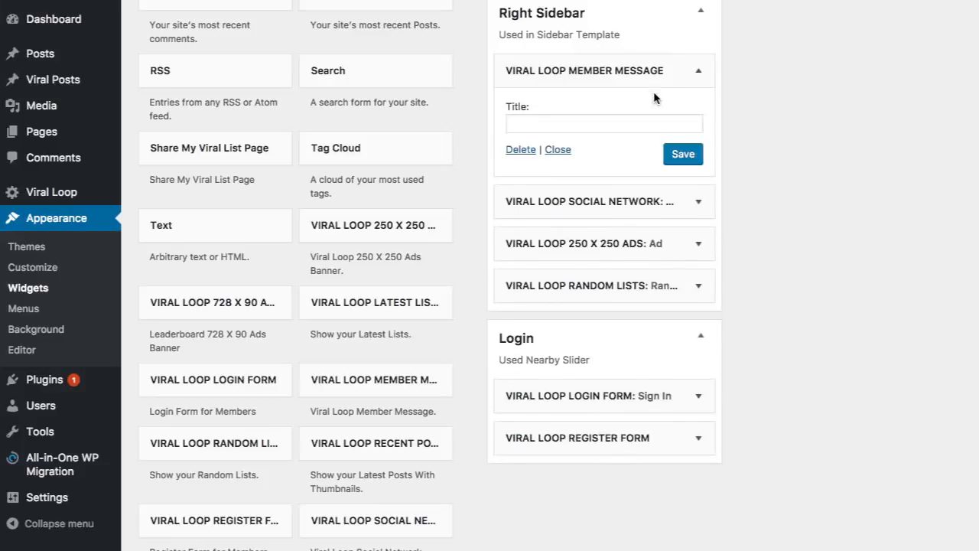
{"action": "left_click", "coordinate": [592, 121]}
{"action": "type", "text": "Member"}
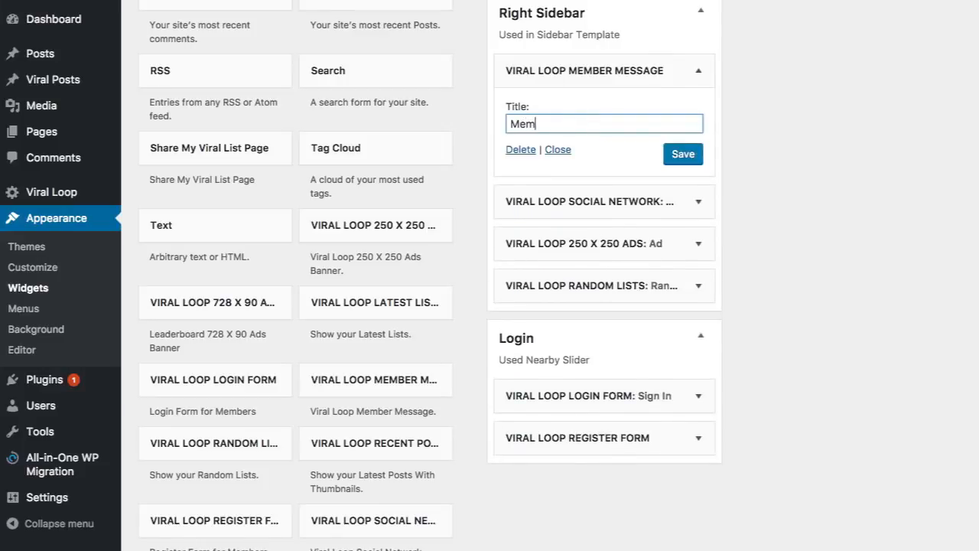
{"action": "type", "text": " Message"}
{"action": "left_click", "coordinate": [682, 153]}
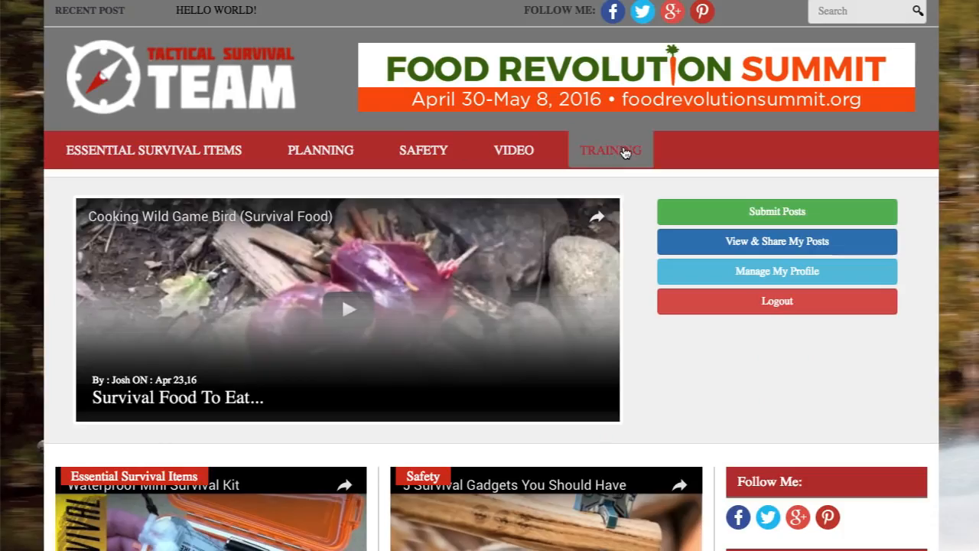
Return to Member Settings and examine the Autoresponder Settings below the member messages.
{"action": "left_click", "coordinate": [625, 152]}
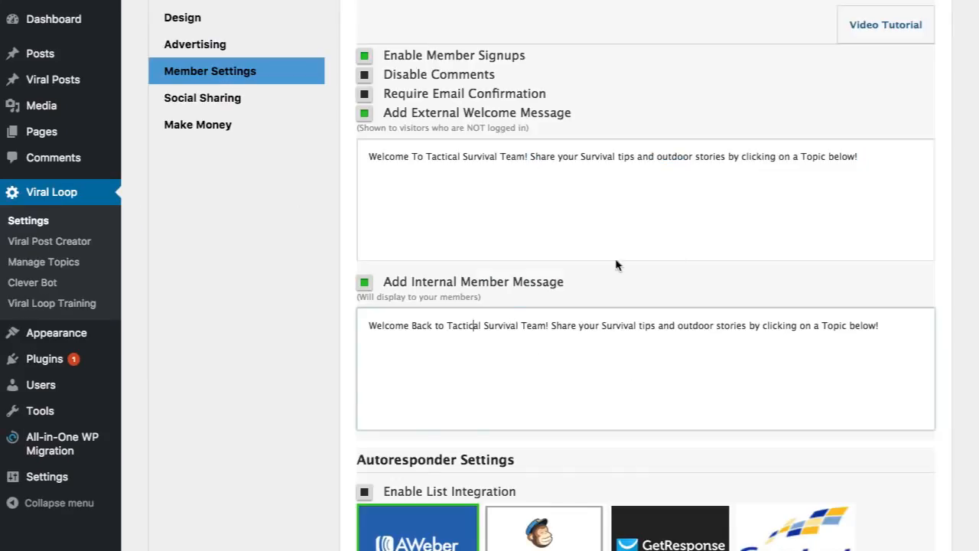
{"action": "scroll", "coordinate": [629, 233], "scroll_direction": "down", "scroll_amount": 2}
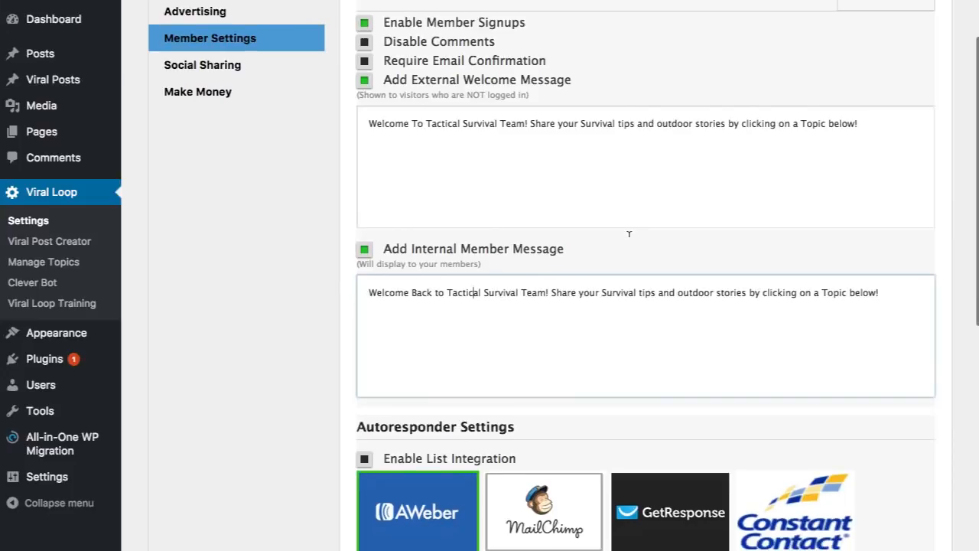
{"action": "scroll", "coordinate": [629, 234], "scroll_direction": "down", "scroll_amount": 3}
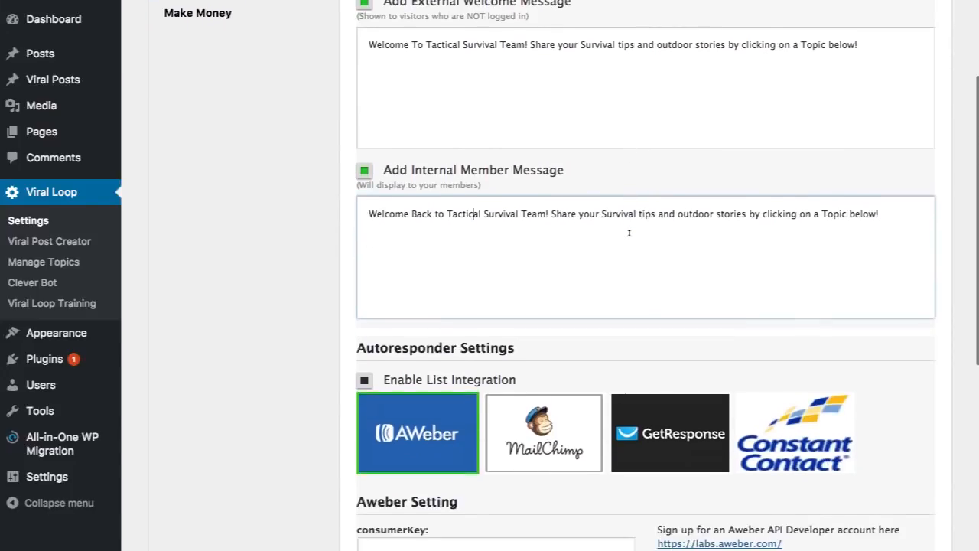
{"action": "scroll", "coordinate": [629, 233], "scroll_direction": "down", "scroll_amount": 1}
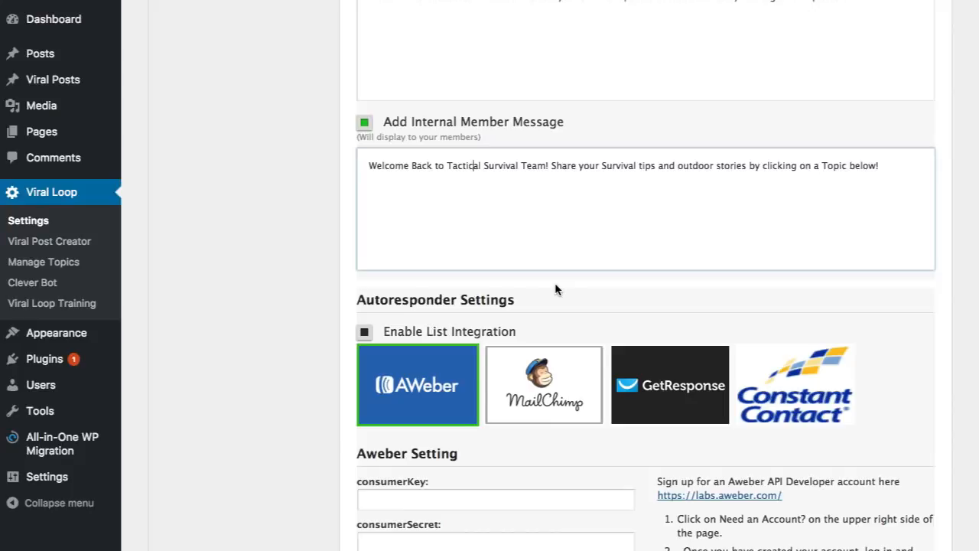
{"action": "scroll", "coordinate": [554, 290], "scroll_direction": "up", "scroll_amount": 5}
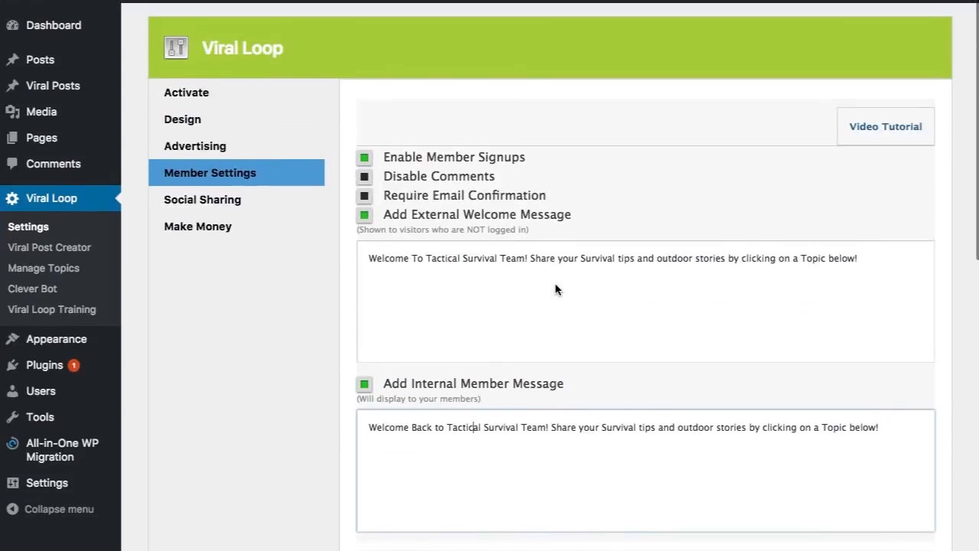
{"action": "left_click", "coordinate": [264, 178]}
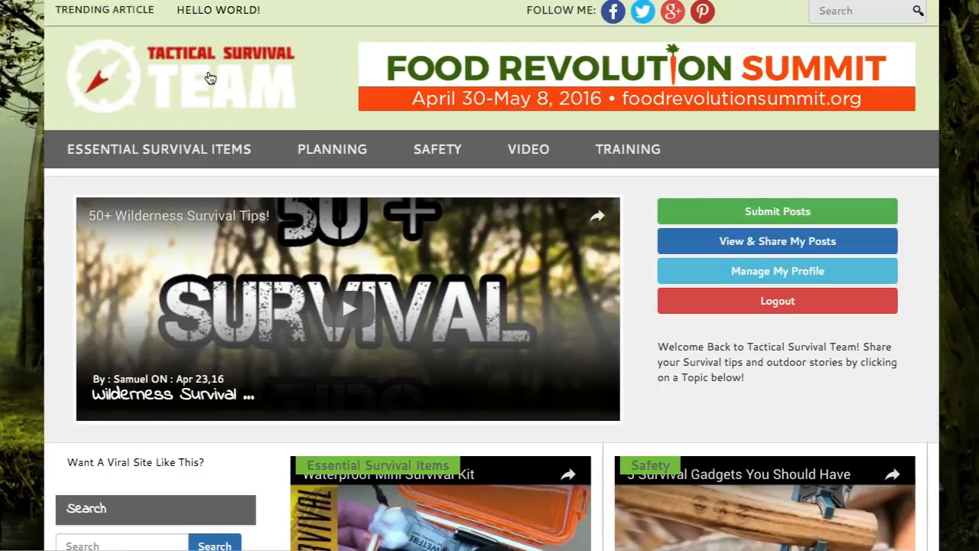
Examine the green-themed site's home page, its member options, sidebar topics and featured posts, and open the post submission form.
{"action": "scroll", "coordinate": [271, 193], "scroll_direction": "down", "scroll_amount": 5}
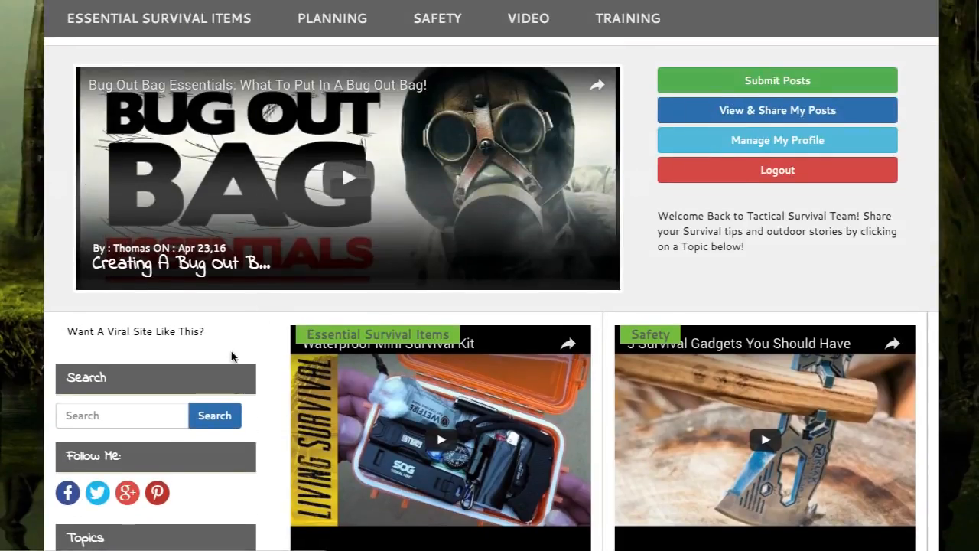
{"action": "scroll", "coordinate": [232, 358], "scroll_direction": "down", "scroll_amount": 3}
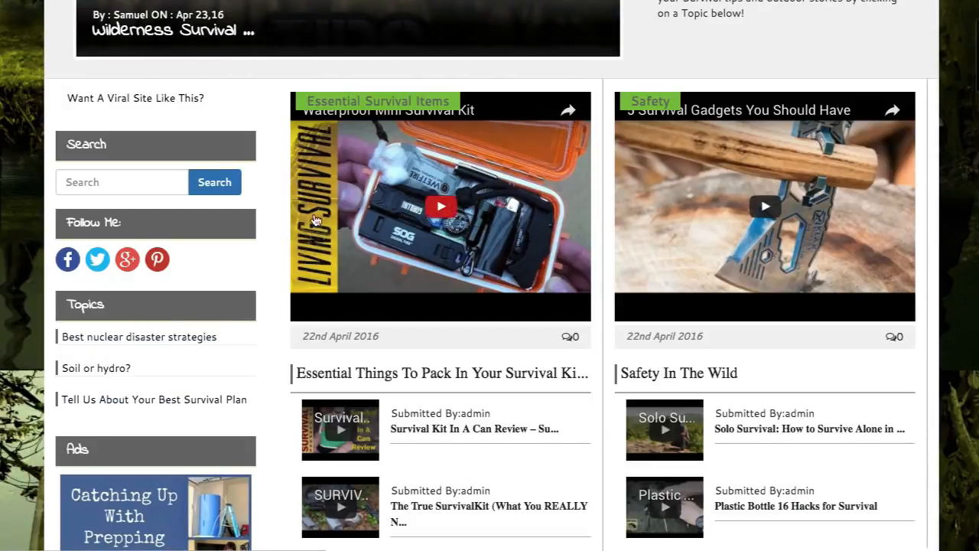
{"action": "scroll", "coordinate": [454, 186], "scroll_direction": "up", "scroll_amount": 4}
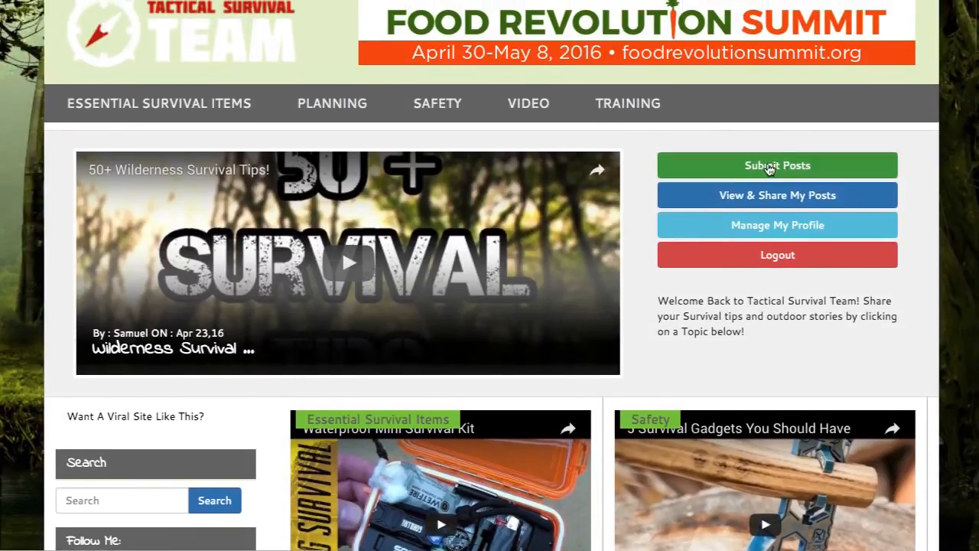
{"action": "scroll", "coordinate": [621, 207], "scroll_direction": "down", "scroll_amount": 4}
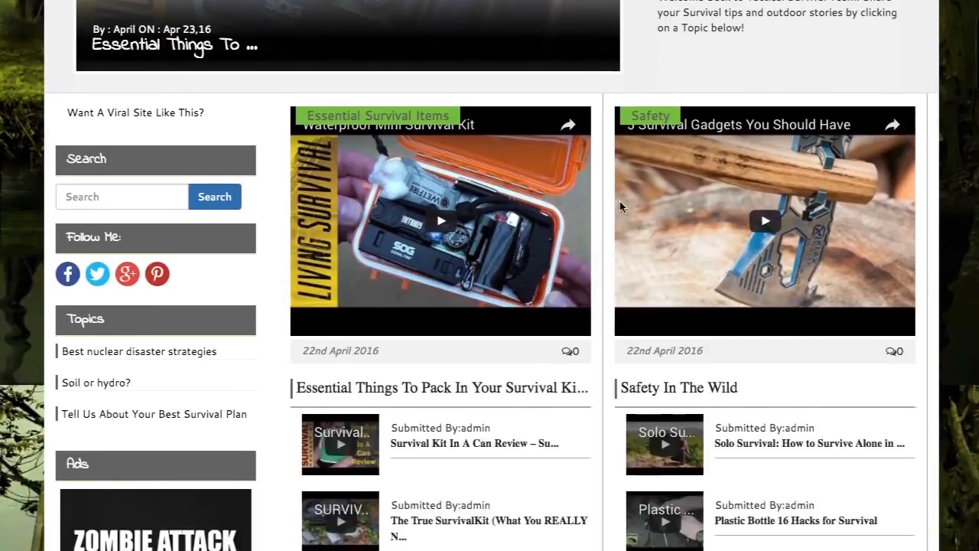
{"action": "scroll", "coordinate": [620, 201], "scroll_direction": "down", "scroll_amount": 1}
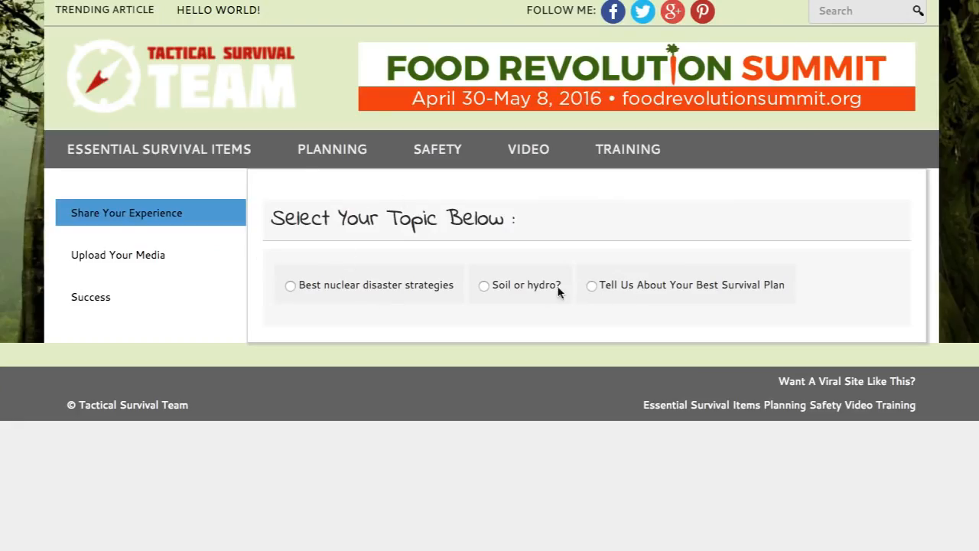
Choose the topic "Tell Us About Your Best Survival Plan" and set the submission's media type to Video.
{"action": "left_click", "coordinate": [590, 286]}
{"action": "scroll", "coordinate": [739, 280], "scroll_direction": "down", "scroll_amount": 2}
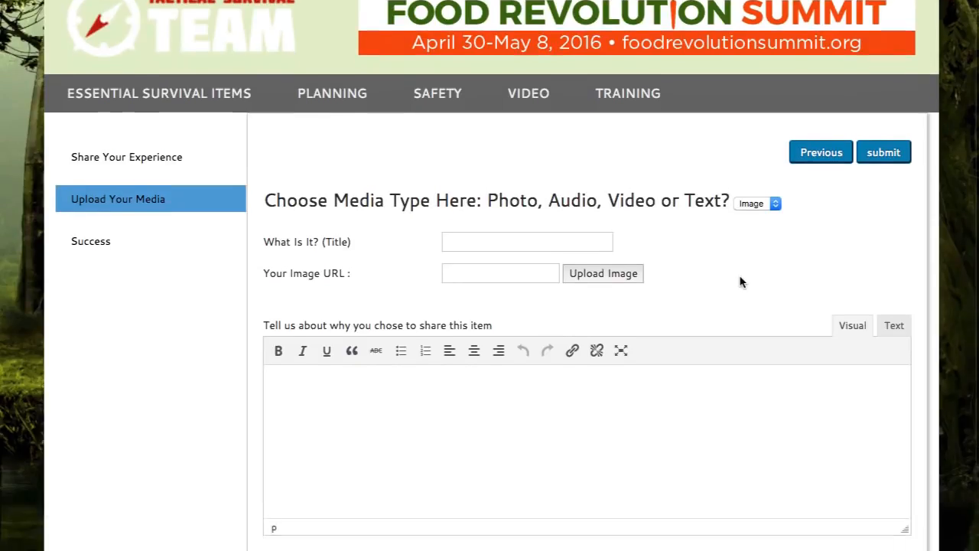
{"action": "left_click", "coordinate": [771, 166]}
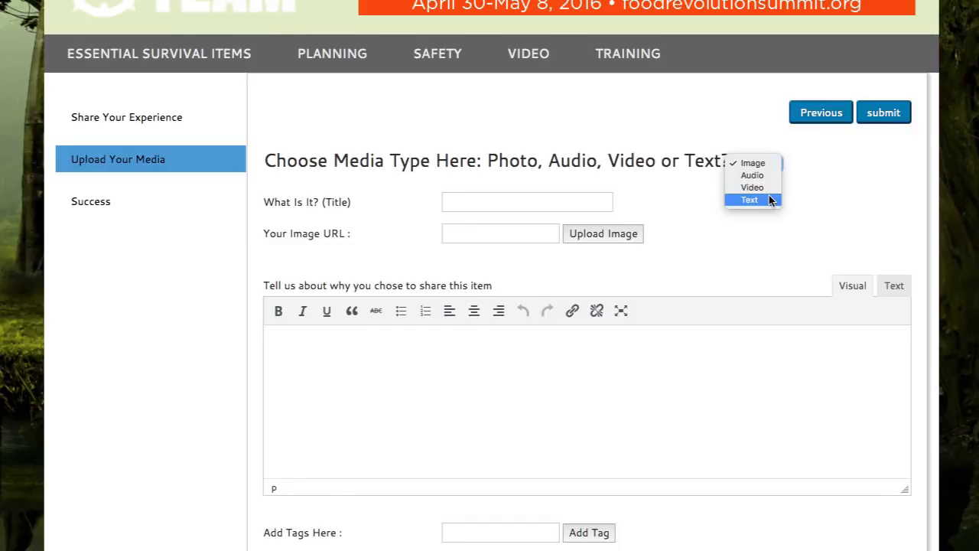
{"action": "left_click", "coordinate": [751, 187]}
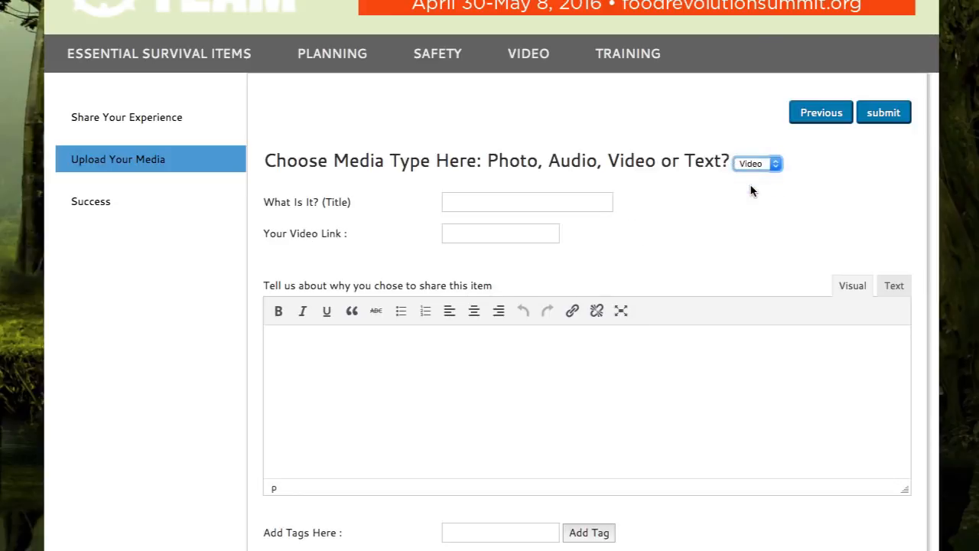
Title the submission "Primitive Tech" and paste the copied YouTube address as its video link.
{"action": "left_click", "coordinate": [465, 198]}
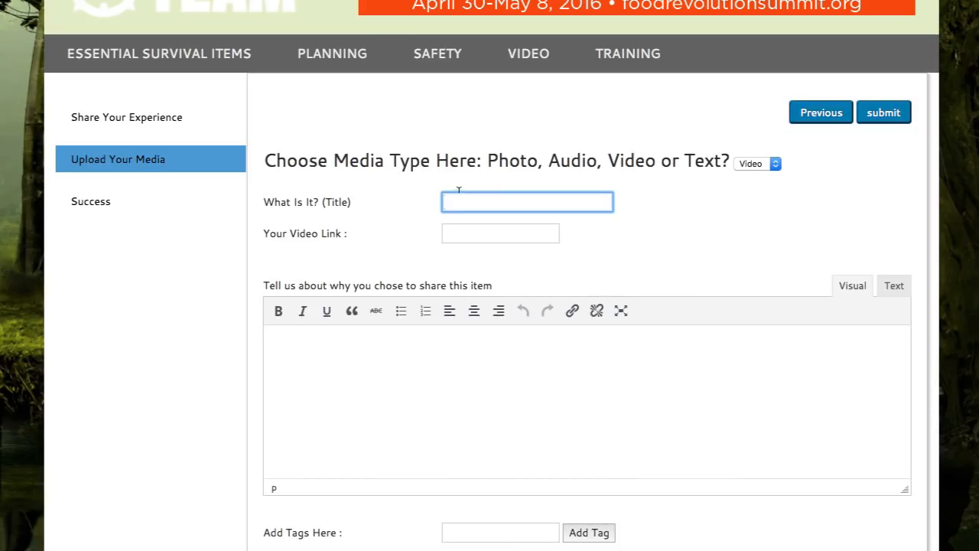
{"action": "type", "text": "Primitive Tech"}
{"action": "left_click", "coordinate": [463, 229]}
{"action": "key", "text": "ctrl+v"}
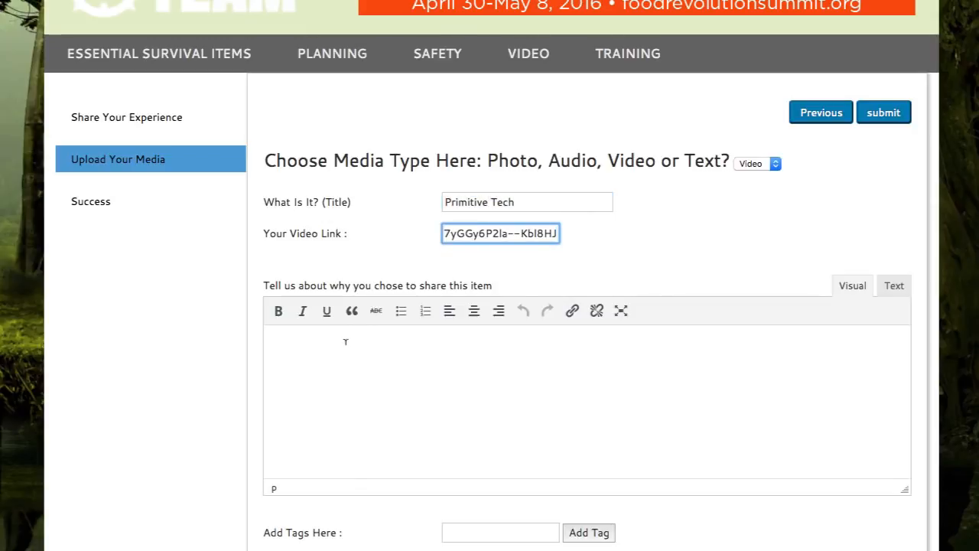
Copy the full description of the Wattle and Daub Hut video from YouTube and paste it as the submission's description.
{"action": "left_click", "coordinate": [345, 342]}
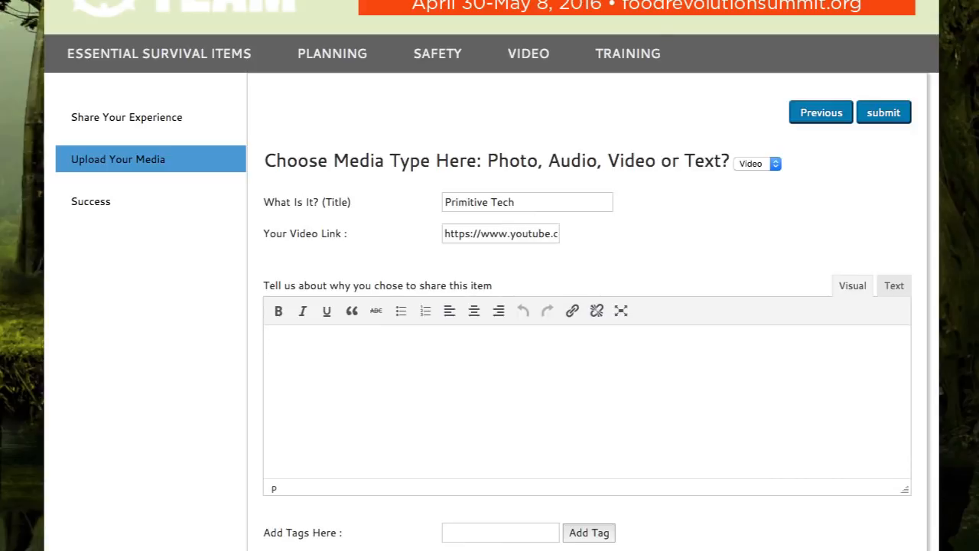
{"action": "key", "text": "ctrl+Tab"}
{"action": "scroll", "coordinate": [130, 544], "scroll_direction": "down", "scroll_amount": 2}
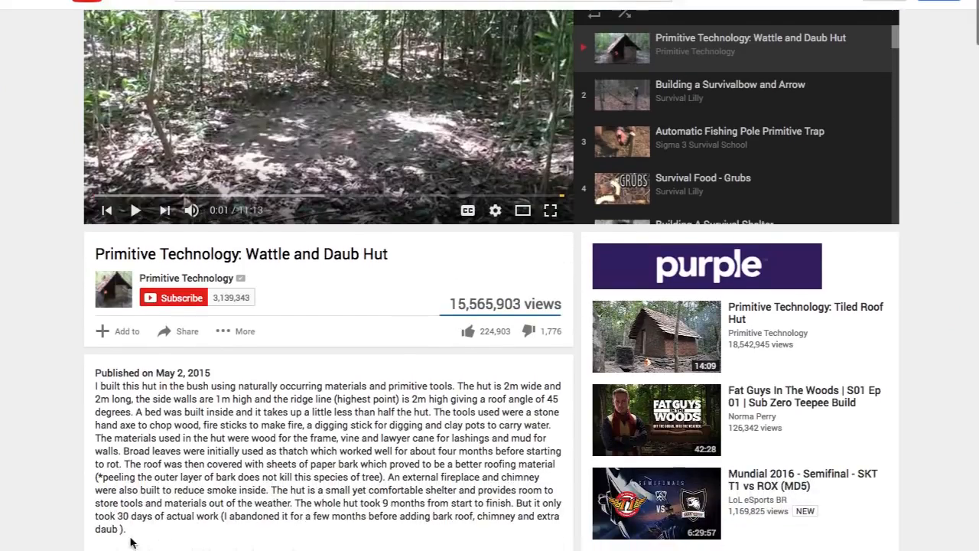
{"action": "left_click_drag", "start_coordinate": [129, 532], "coordinate": [94, 386]}
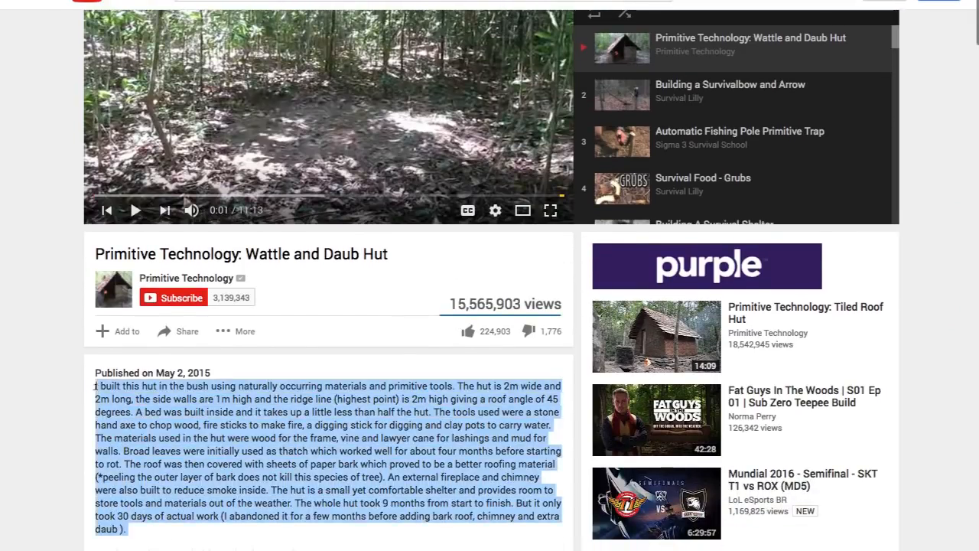
{"action": "key", "text": "ctrl+c"}
{"action": "key", "text": "ctrl+shift+Tab"}
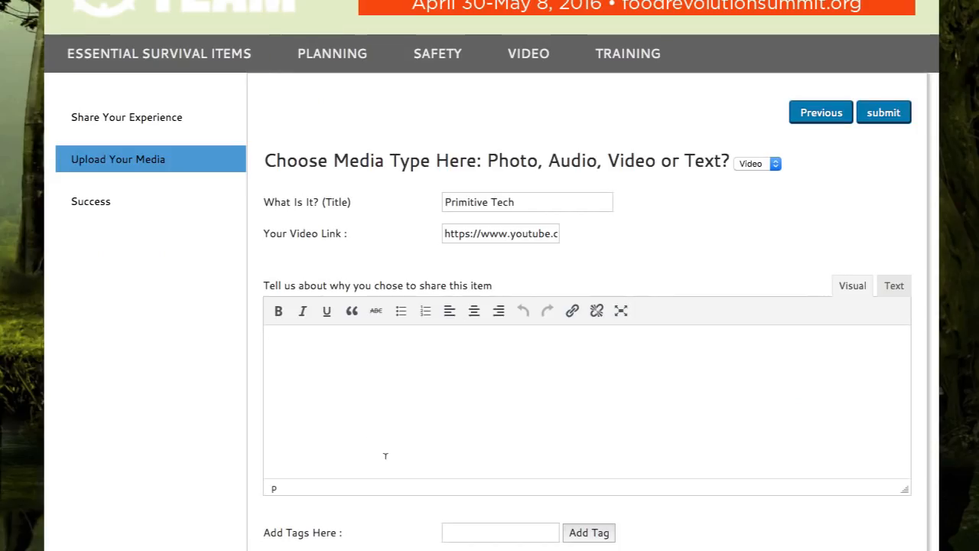
{"action": "left_click", "coordinate": [386, 456]}
{"action": "key", "text": "ctrl+v"}
Add the tags "primitive tech" and "survival" to the submission and submit it.
{"action": "scroll", "coordinate": [528, 496], "scroll_direction": "down", "scroll_amount": 2}
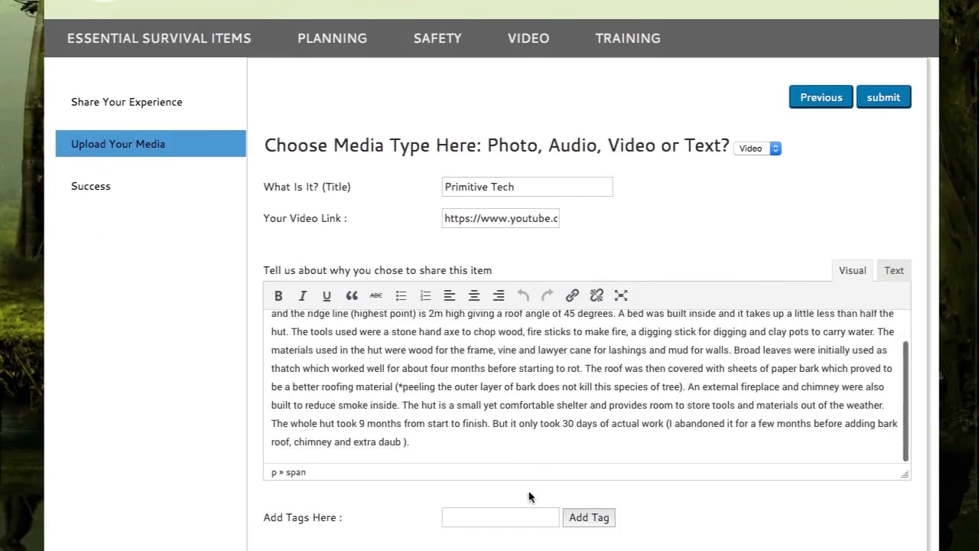
{"action": "left_click", "coordinate": [511, 517]}
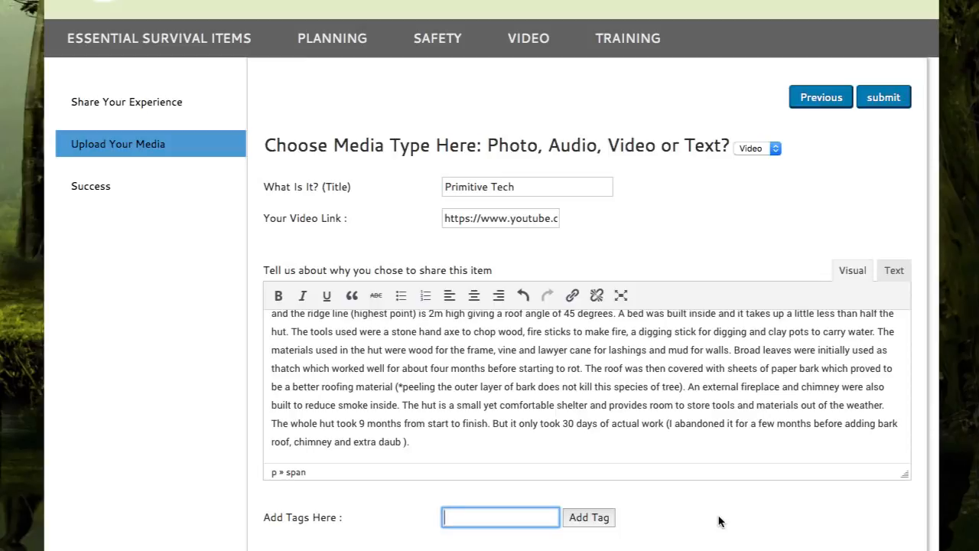
{"action": "type", "text": "primitive tech"}
{"action": "left_click", "coordinate": [606, 519]}
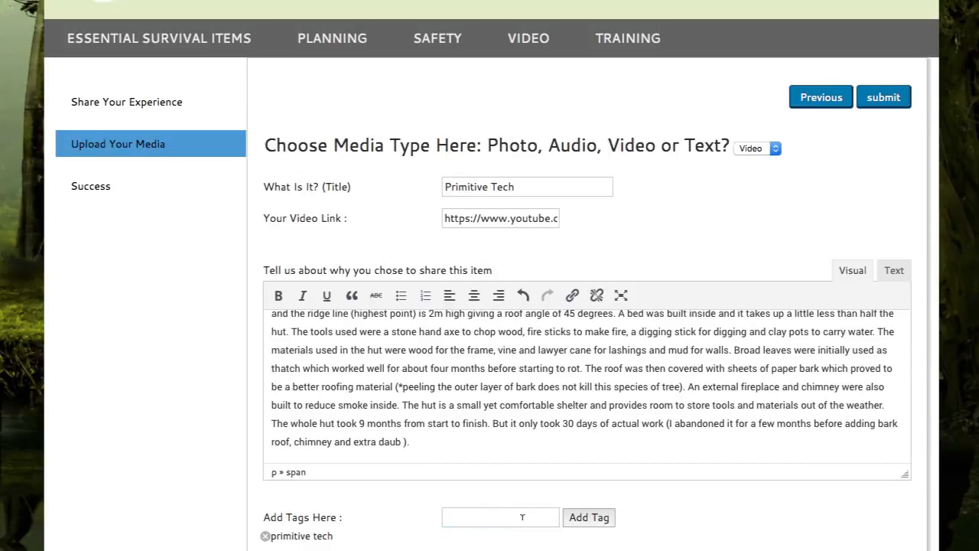
{"action": "left_click", "coordinate": [505, 514]}
{"action": "type", "text": "sruvival"}
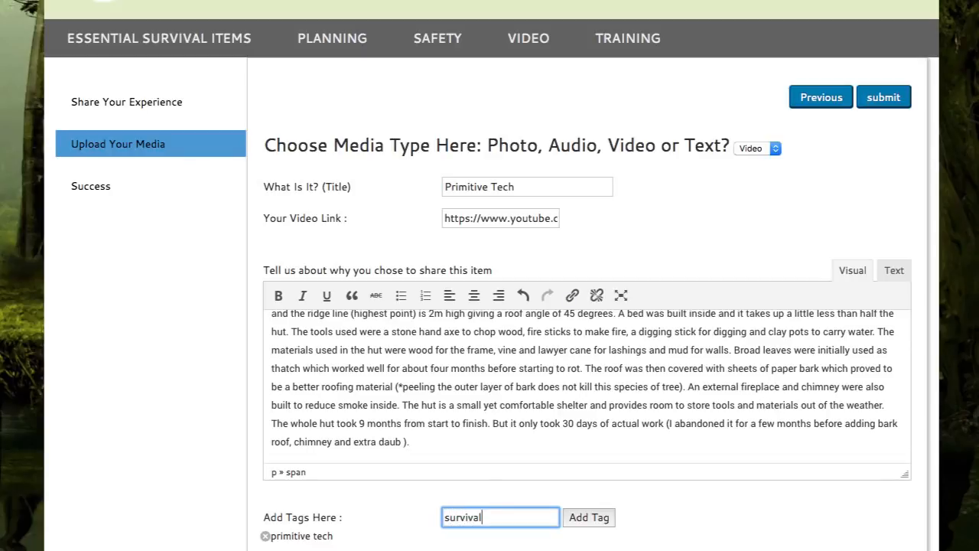
{"action": "left_click", "coordinate": [591, 519]}
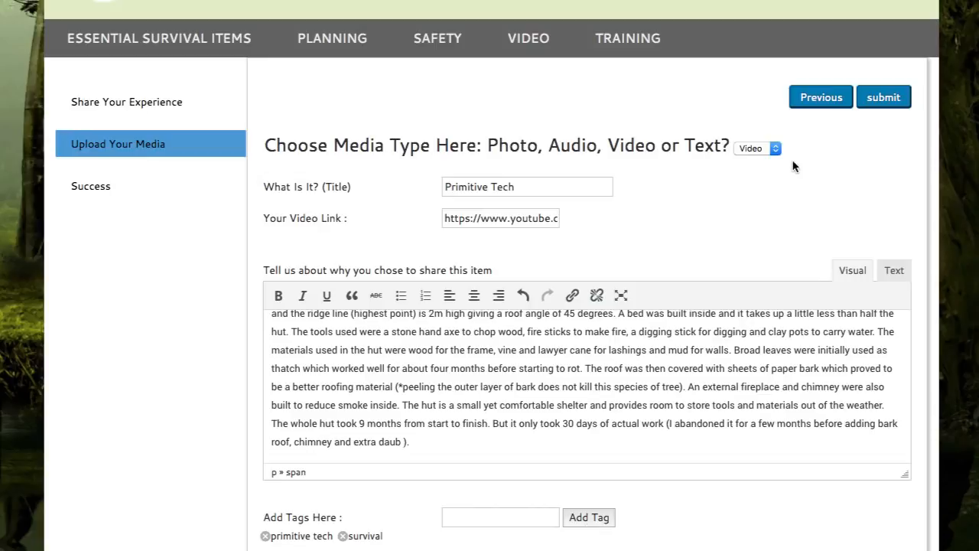
{"action": "left_click", "coordinate": [876, 100]}
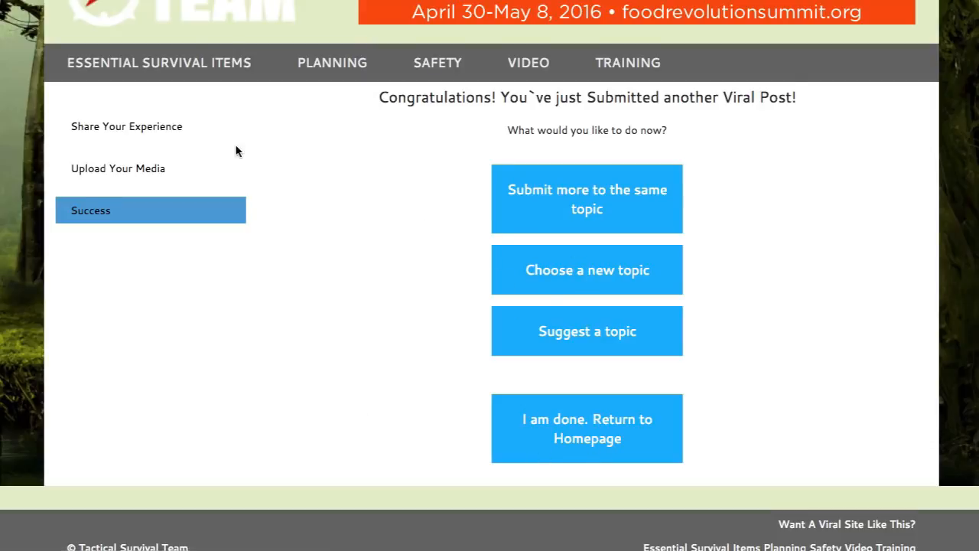
{"action": "scroll", "coordinate": [236, 151], "scroll_direction": "up", "scroll_amount": 1}
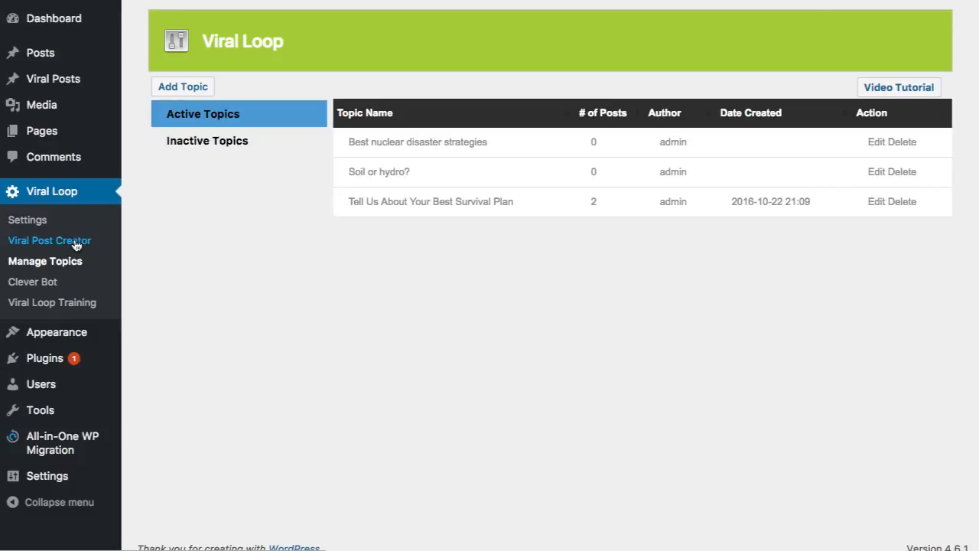
Start a Member Submissions viral post in the Viral Post Creator and list the posts for "Tell Us About Your Best Survival Plan".
{"action": "left_click", "coordinate": [76, 243]}
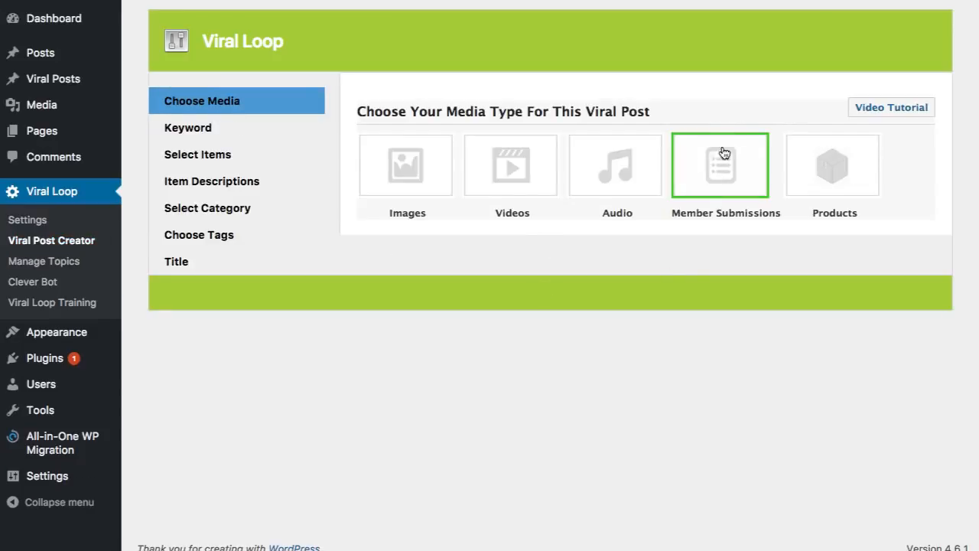
{"action": "left_click", "coordinate": [699, 188]}
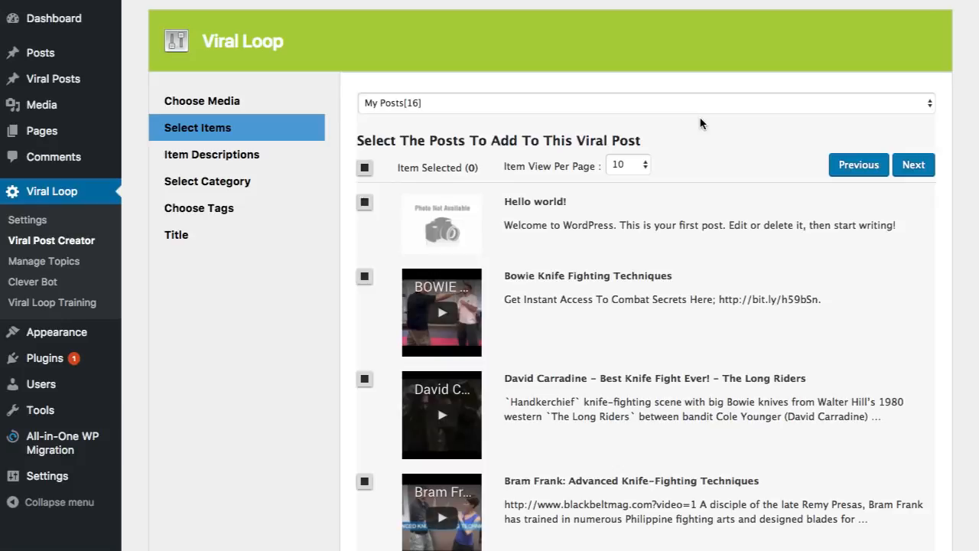
{"action": "left_click", "coordinate": [657, 107]}
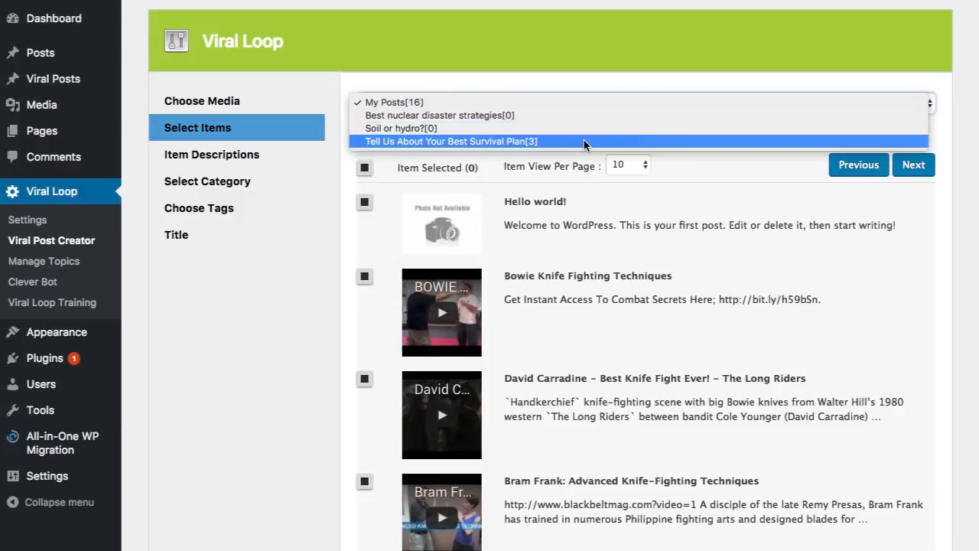
{"action": "left_click", "coordinate": [543, 142]}
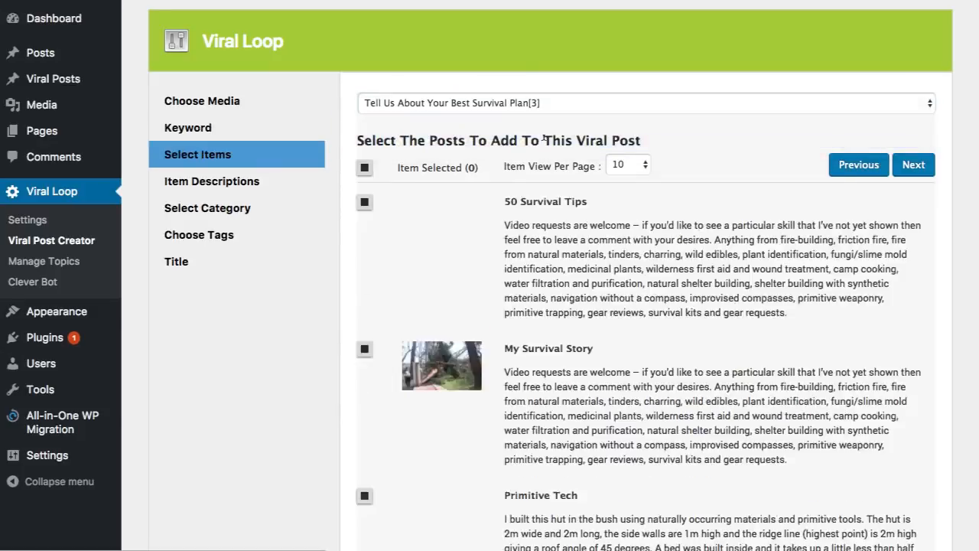
Select the member posts 50 Survival Tips, My Survival Story and Primitive Tech for the viral post and continue to their descriptions.
{"action": "scroll", "coordinate": [582, 182], "scroll_direction": "down", "scroll_amount": 4}
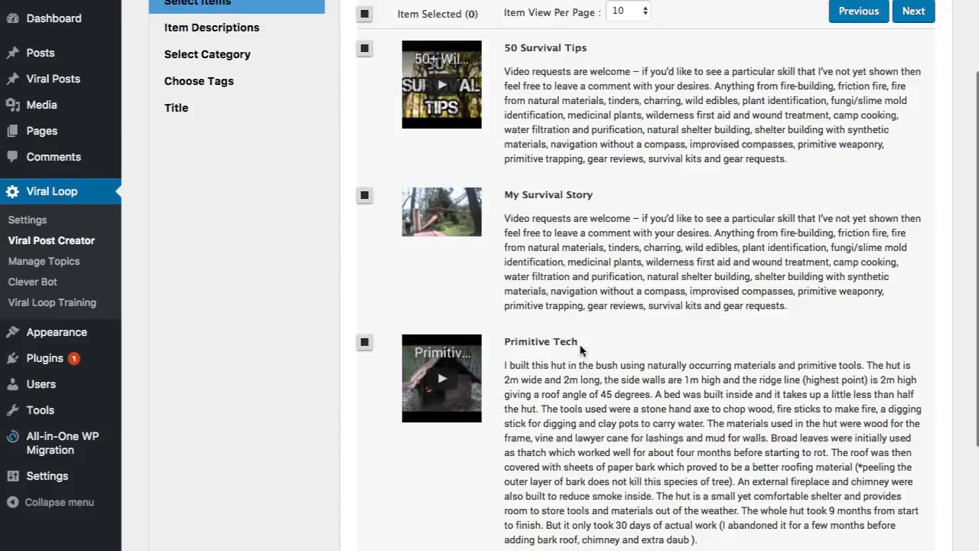
{"action": "scroll", "coordinate": [536, 306], "scroll_direction": "up", "scroll_amount": 1}
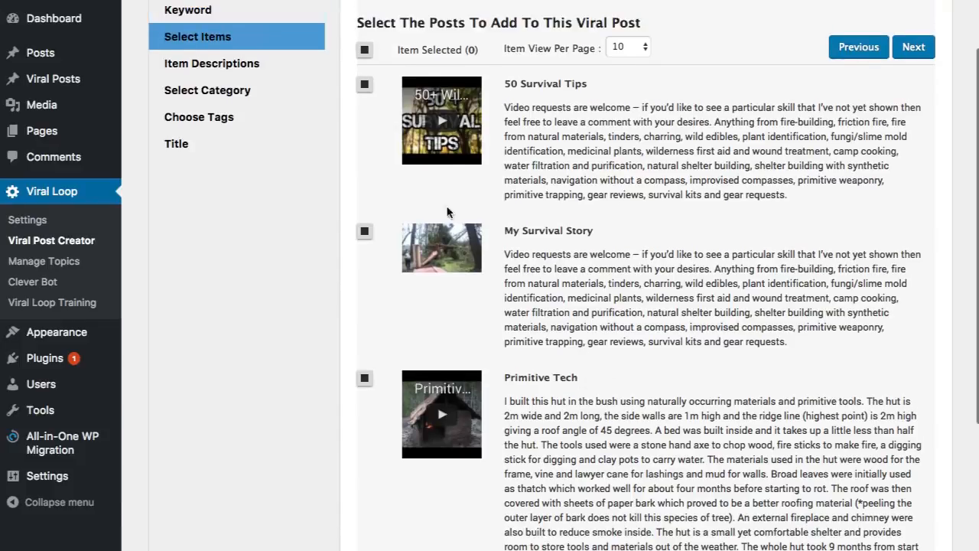
{"action": "left_click", "coordinate": [365, 85]}
{"action": "left_click", "coordinate": [365, 232]}
{"action": "left_click", "coordinate": [364, 379]}
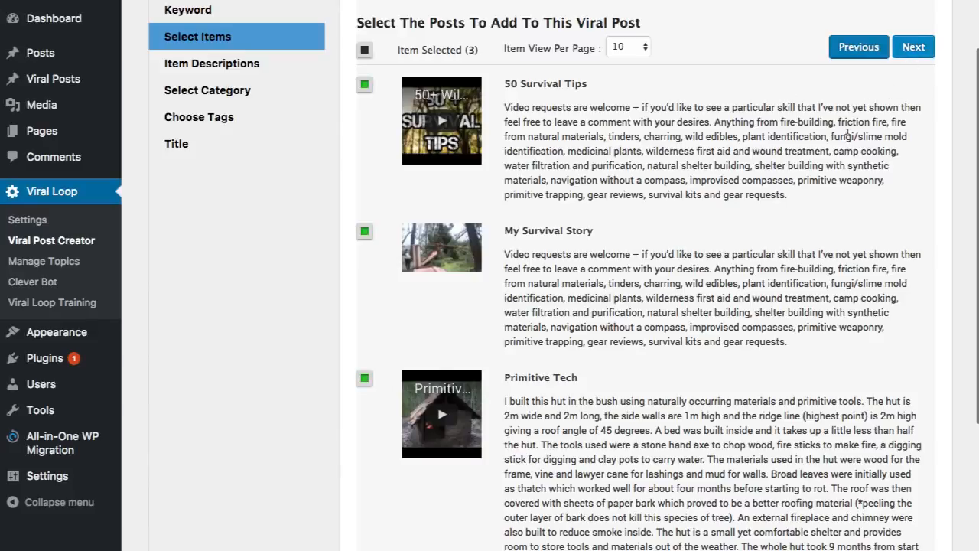
{"action": "left_click", "coordinate": [913, 47]}
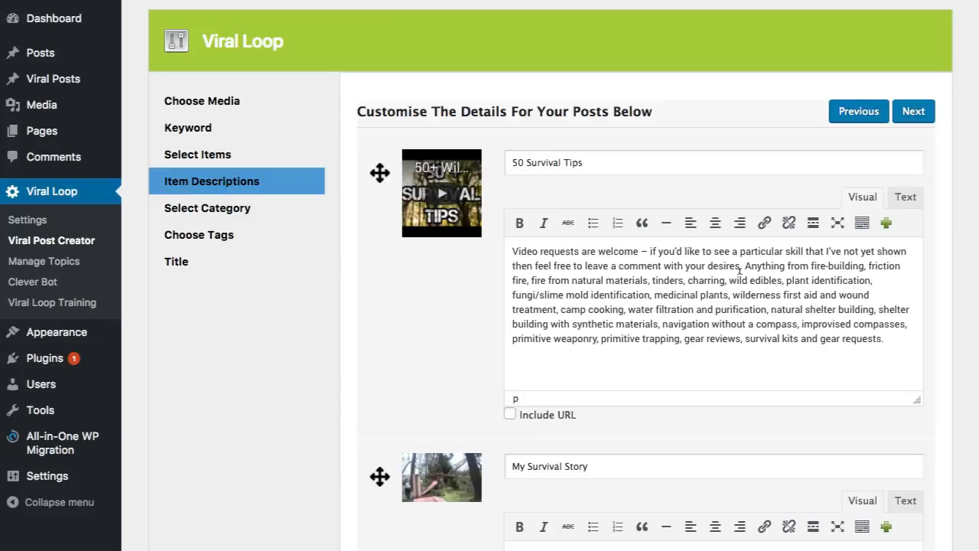
Review the item descriptions and assign the viral post to the Video category.
{"action": "scroll", "coordinate": [686, 292], "scroll_direction": "down", "scroll_amount": 5}
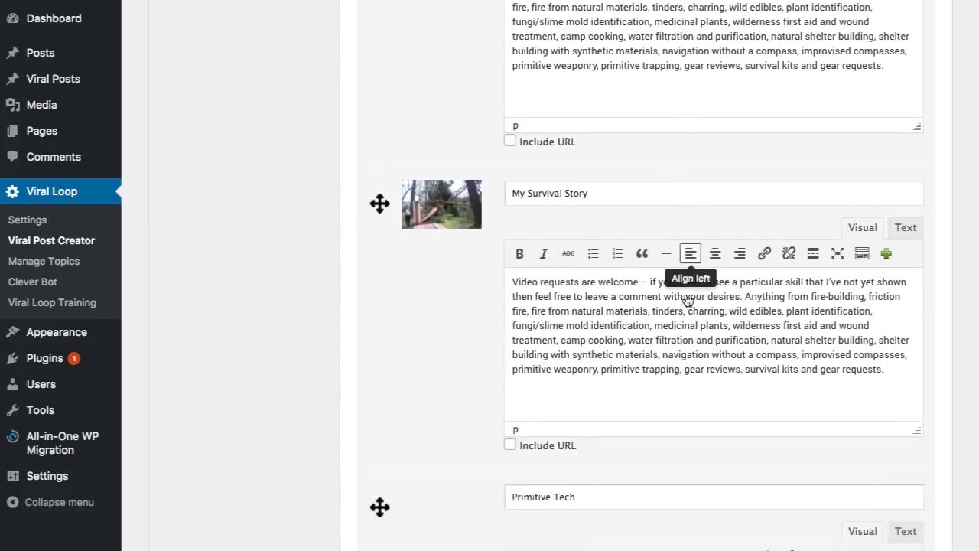
{"action": "scroll", "coordinate": [687, 290], "scroll_direction": "up", "scroll_amount": 5}
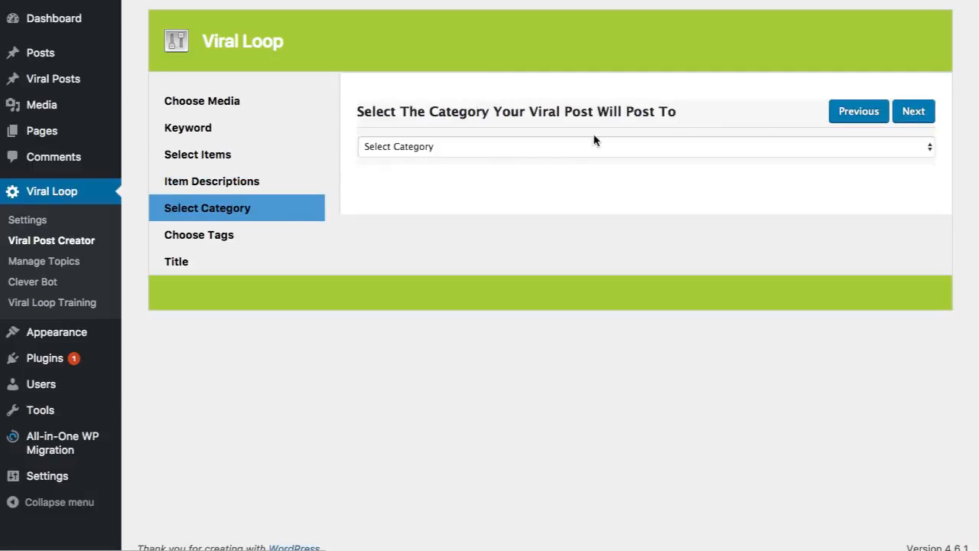
{"action": "left_click", "coordinate": [491, 149]}
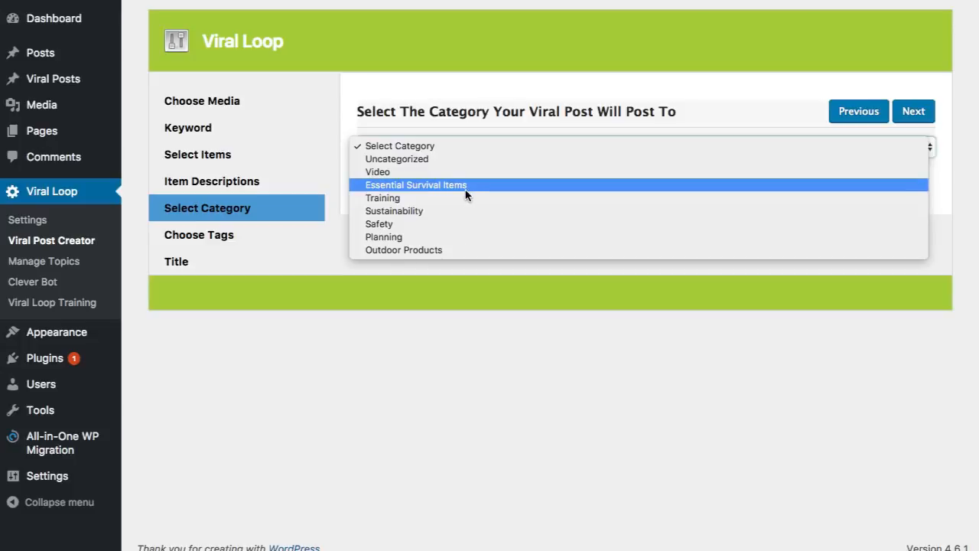
{"action": "left_click", "coordinate": [455, 171]}
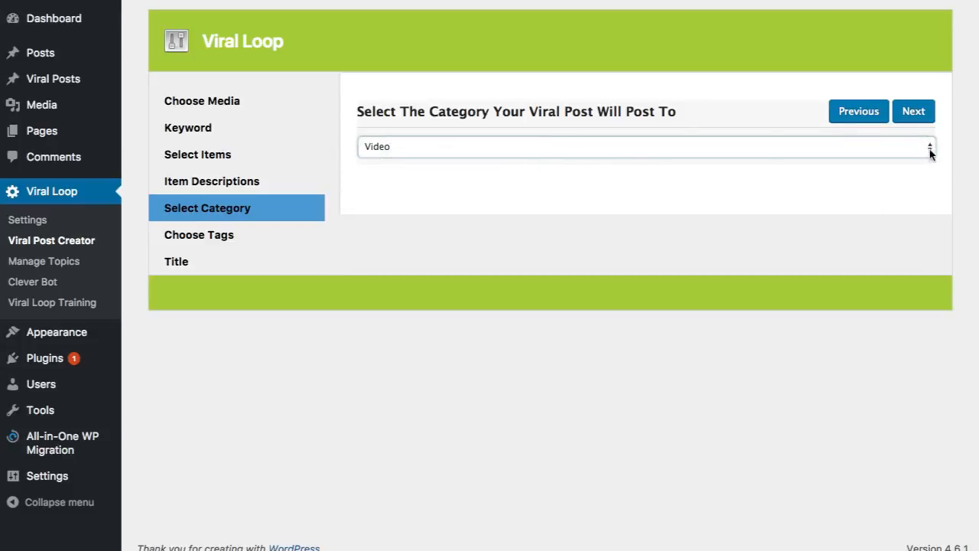
{"action": "left_click", "coordinate": [915, 111]}
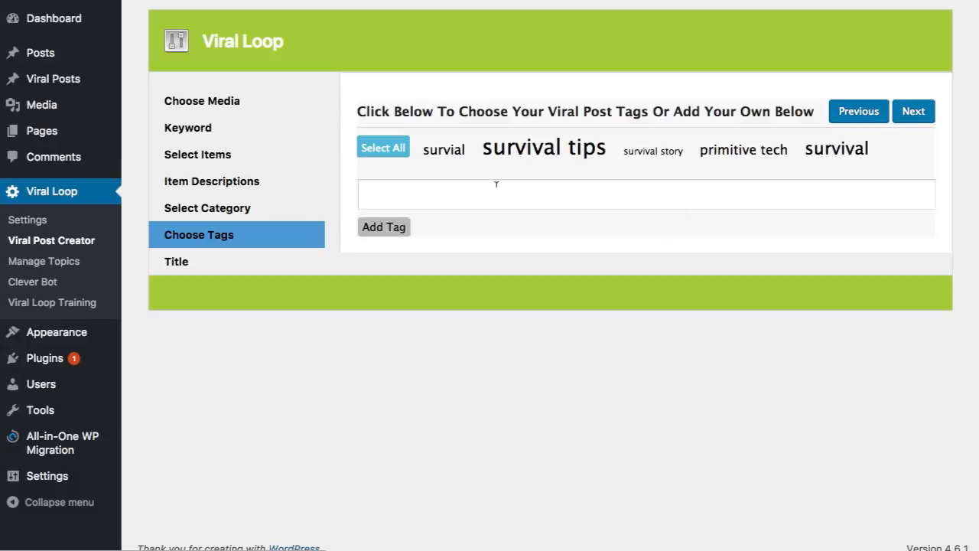
Tag the viral post with survival tips, survival story and primitive tech, and continue to its title.
{"action": "left_click", "coordinate": [564, 152]}
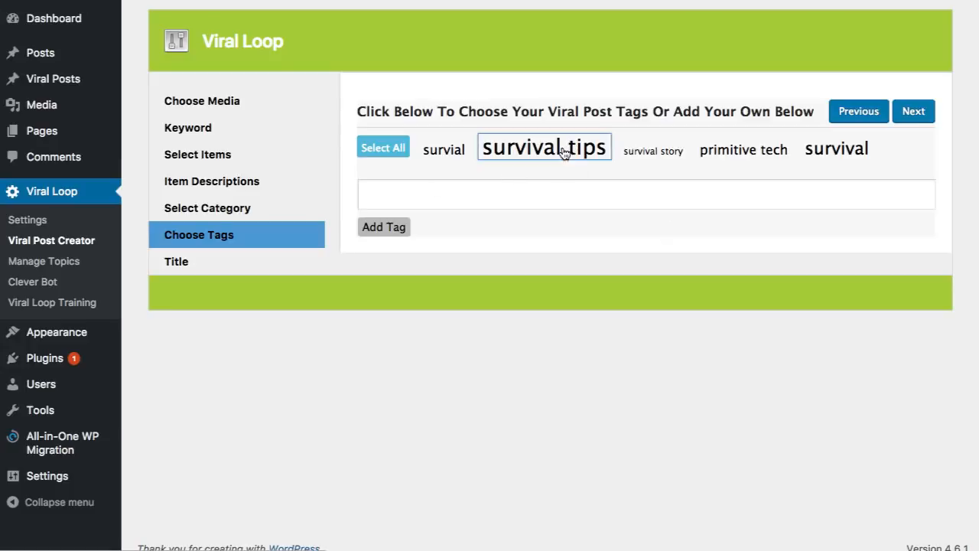
{"action": "left_click", "coordinate": [665, 152]}
{"action": "left_click", "coordinate": [736, 156]}
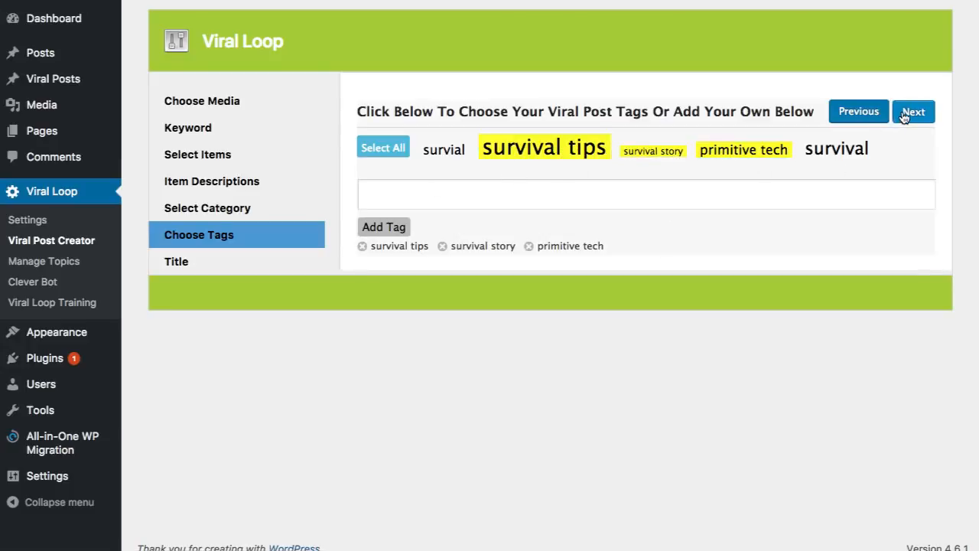
{"action": "left_click", "coordinate": [911, 113]}
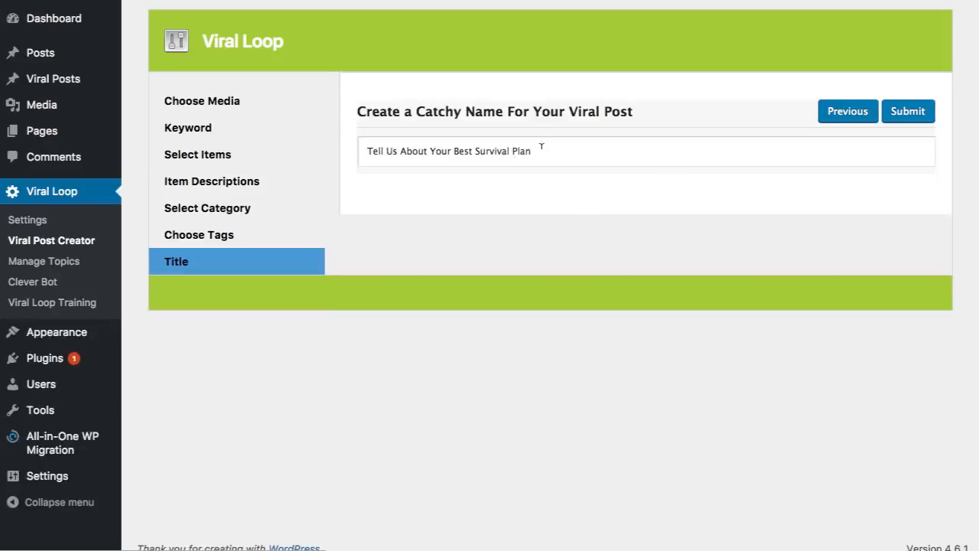
Replace the viral post's title with "Survival Tech Tips" and submit the post.
{"action": "left_click_drag", "start_coordinate": [528, 148], "coordinate": [298, 153]}
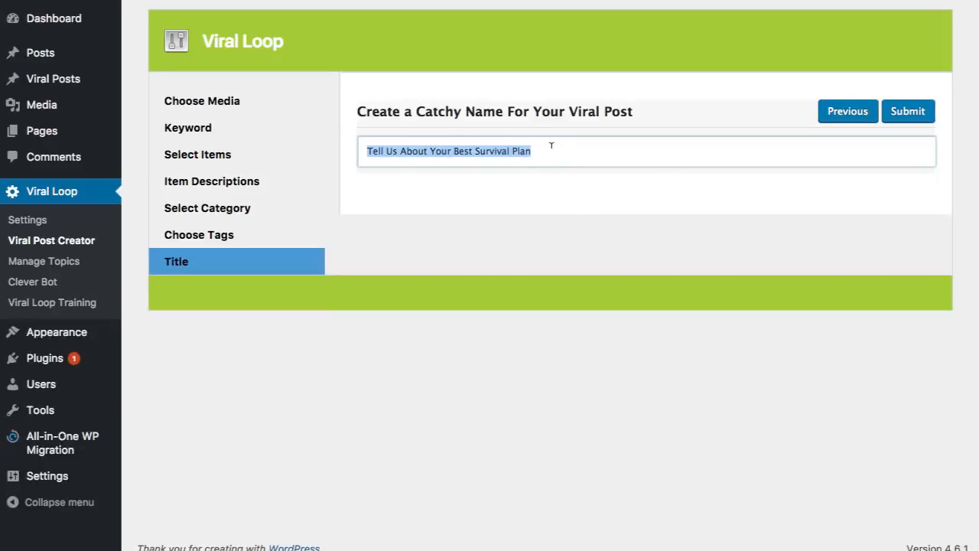
{"action": "key", "text": "BackSpace"}
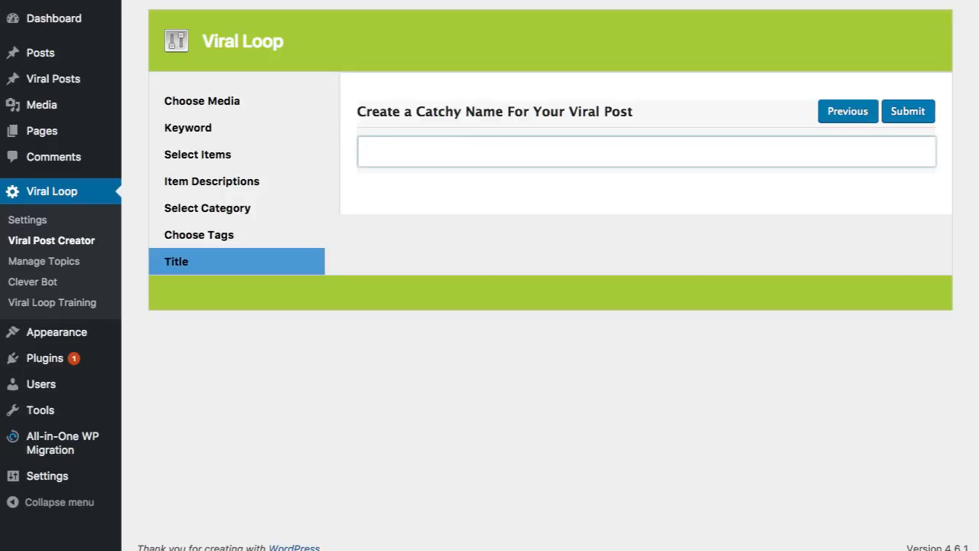
{"action": "type", "text": "Survival Tech Tips"}
{"action": "left_click", "coordinate": [927, 115]}
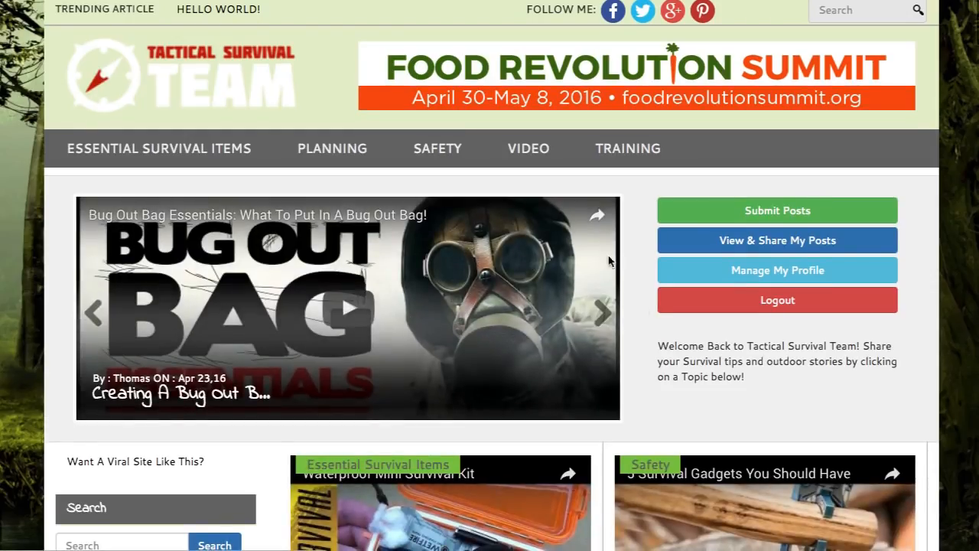
Look through the site's home page category sections for the newly published viral post.
{"action": "scroll", "coordinate": [597, 295], "scroll_direction": "down", "scroll_amount": 10}
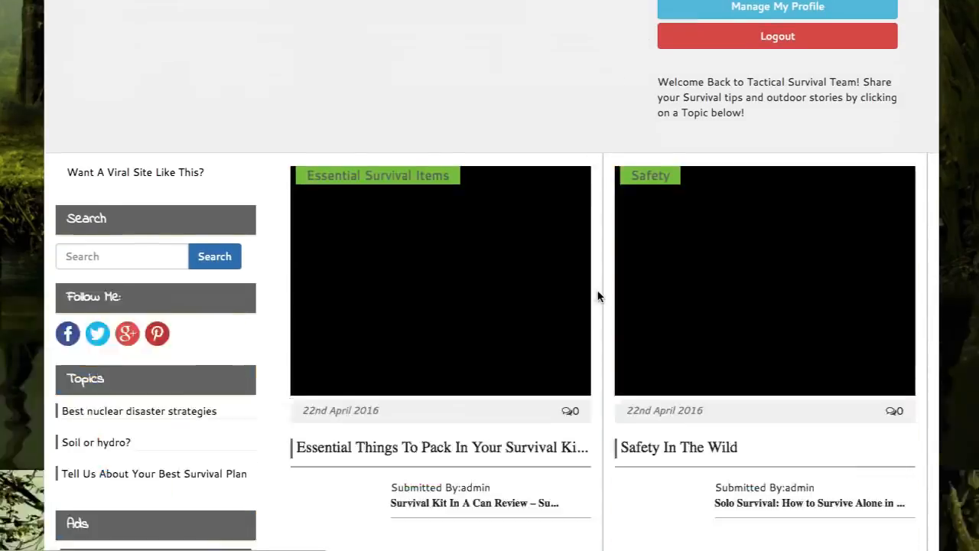
{"action": "scroll", "coordinate": [598, 296], "scroll_direction": "down", "scroll_amount": 7}
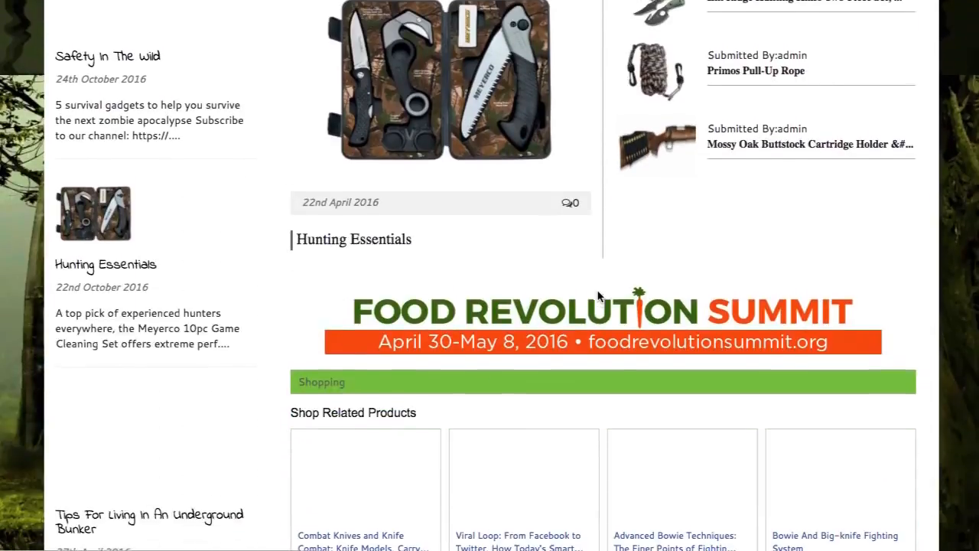
{"action": "scroll", "coordinate": [598, 296], "scroll_direction": "down", "scroll_amount": 1}
{"action": "scroll", "coordinate": [599, 296], "scroll_direction": "up", "scroll_amount": 15}
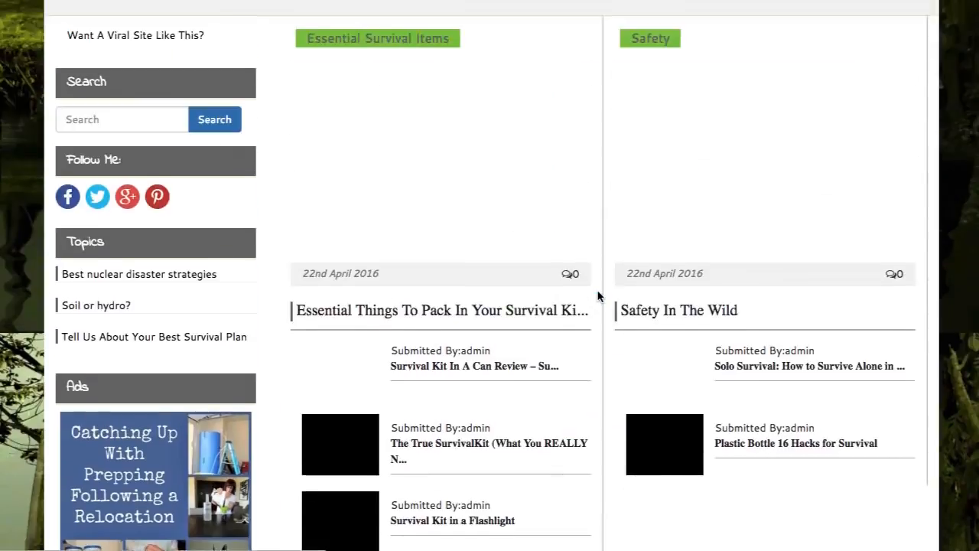
{"action": "scroll", "coordinate": [598, 296], "scroll_direction": "up", "scroll_amount": 1}
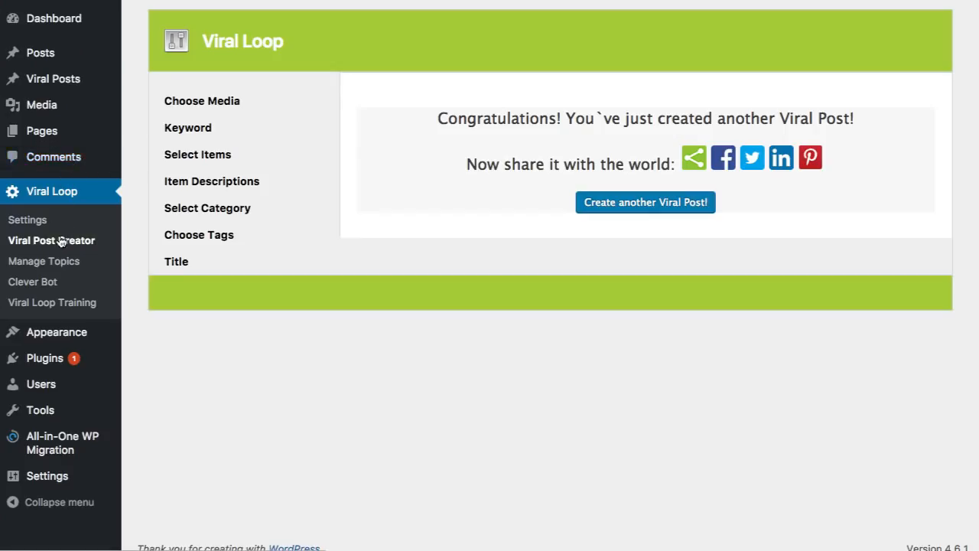
Add Video to the categories displayed on the home page in the Viral Loop theme customisation settings and save all changes.
{"action": "left_click", "coordinate": [28, 221]}
{"action": "scroll", "coordinate": [306, 194], "scroll_direction": "down", "scroll_amount": 6}
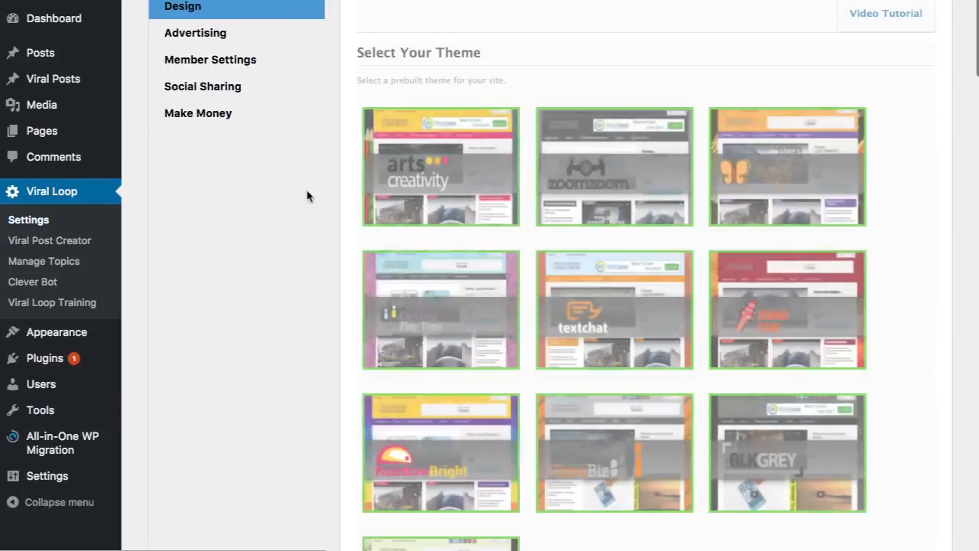
{"action": "scroll", "coordinate": [334, 201], "scroll_direction": "down", "scroll_amount": 5}
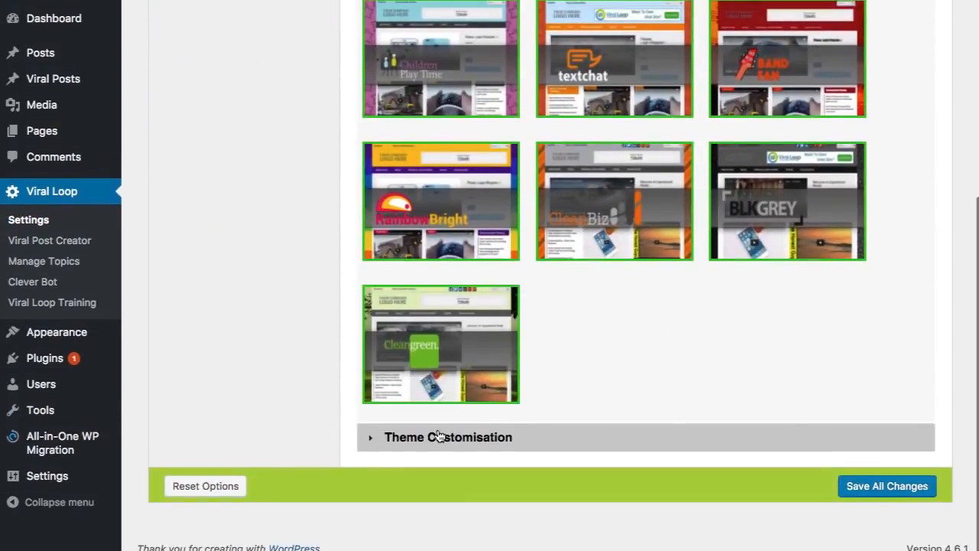
{"action": "left_click", "coordinate": [435, 437]}
{"action": "scroll", "coordinate": [597, 367], "scroll_direction": "down", "scroll_amount": 5}
{"action": "left_click", "coordinate": [494, 280]}
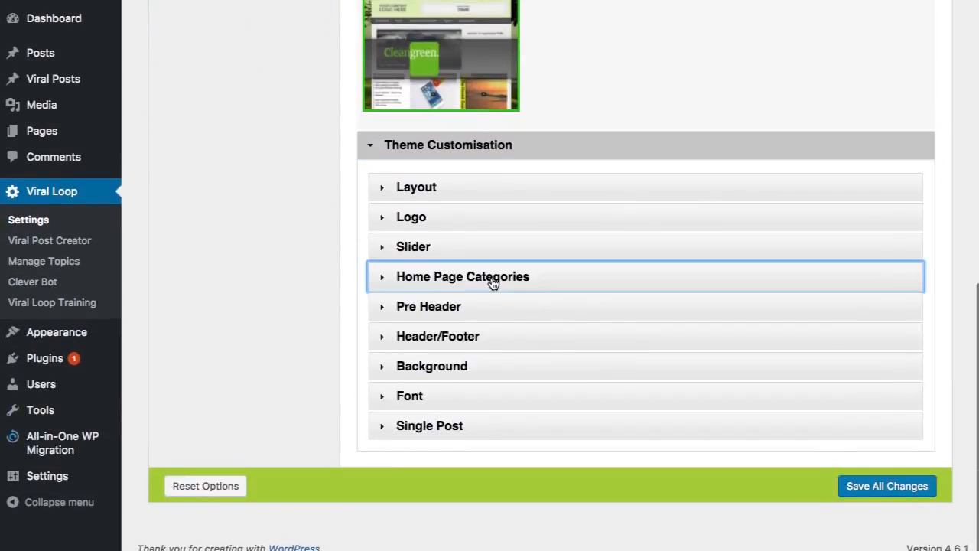
{"action": "double_click", "coordinate": [411, 429]}
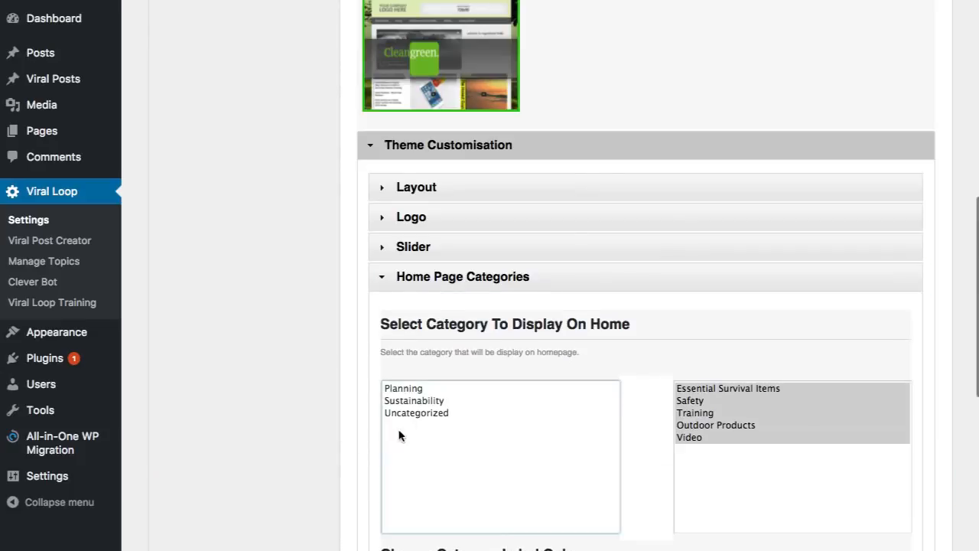
{"action": "scroll", "coordinate": [319, 414], "scroll_direction": "down", "scroll_amount": 2}
{"action": "scroll", "coordinate": [319, 414], "scroll_direction": "down", "scroll_amount": 5}
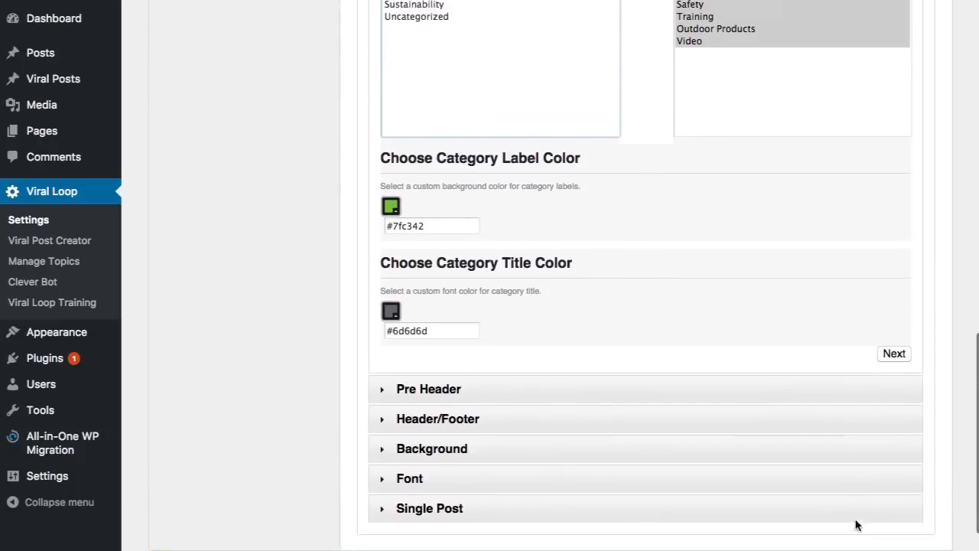
{"action": "left_click", "coordinate": [878, 542]}
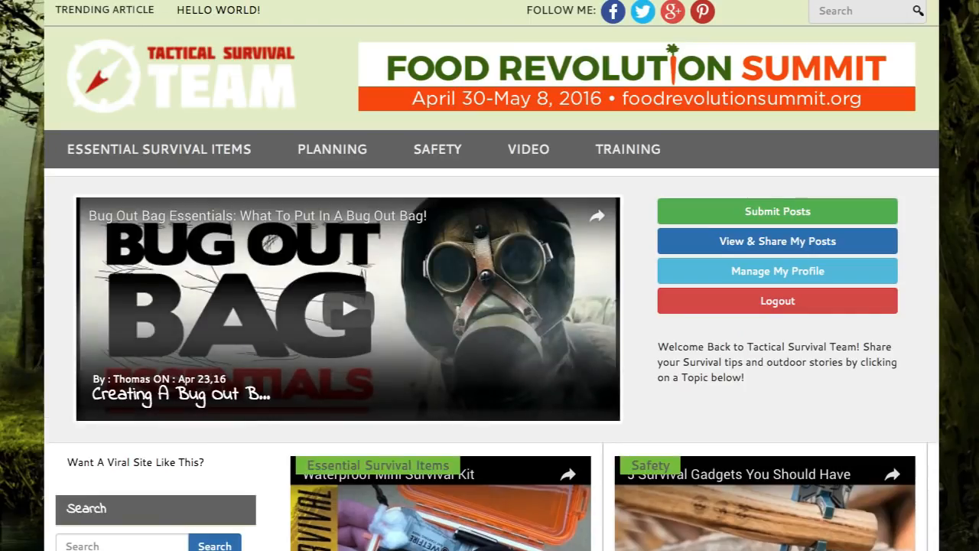
Examine the Video section and its Survival Tech Tips post on the site's home page.
{"action": "scroll", "coordinate": [621, 184], "scroll_direction": "down", "scroll_amount": 8}
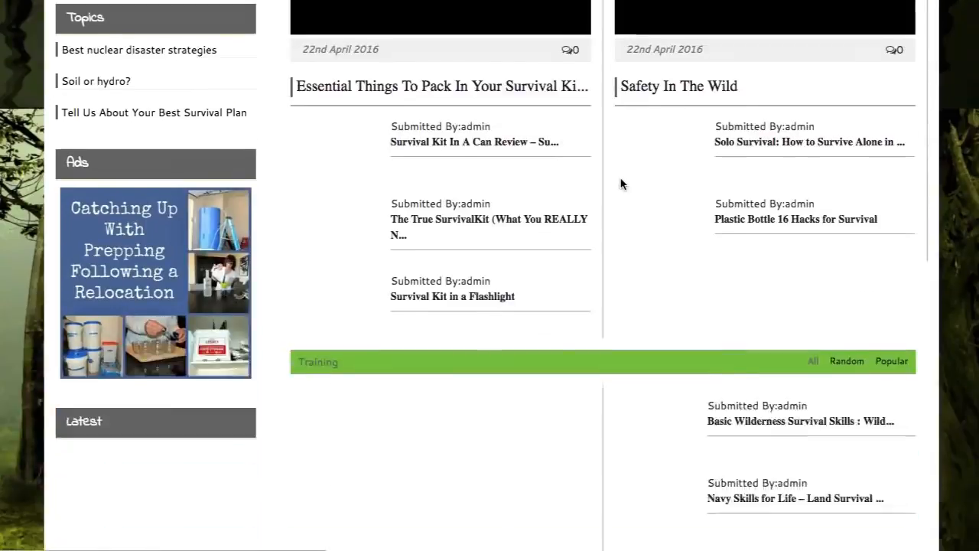
{"action": "scroll", "coordinate": [621, 184], "scroll_direction": "down", "scroll_amount": 12}
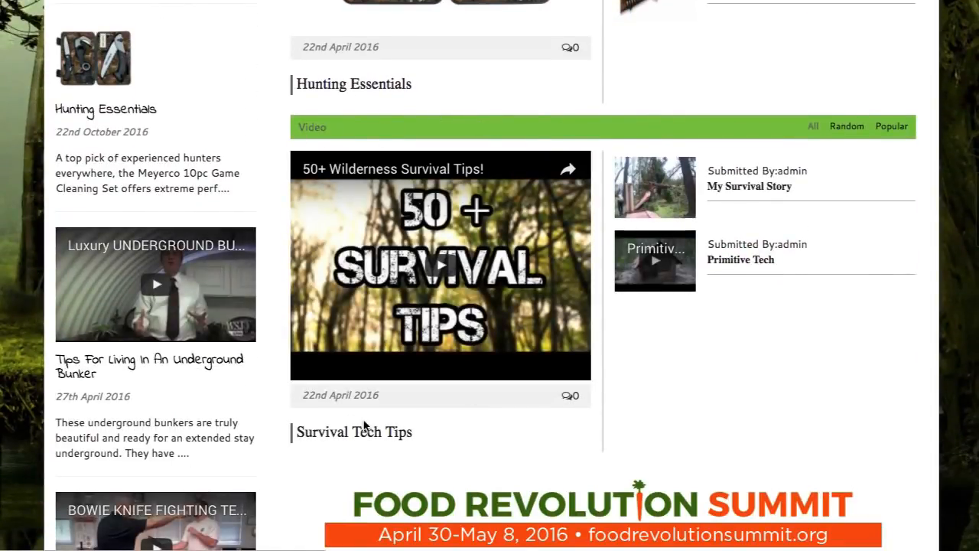
{"action": "scroll", "coordinate": [905, 341], "scroll_direction": "up", "scroll_amount": 1}
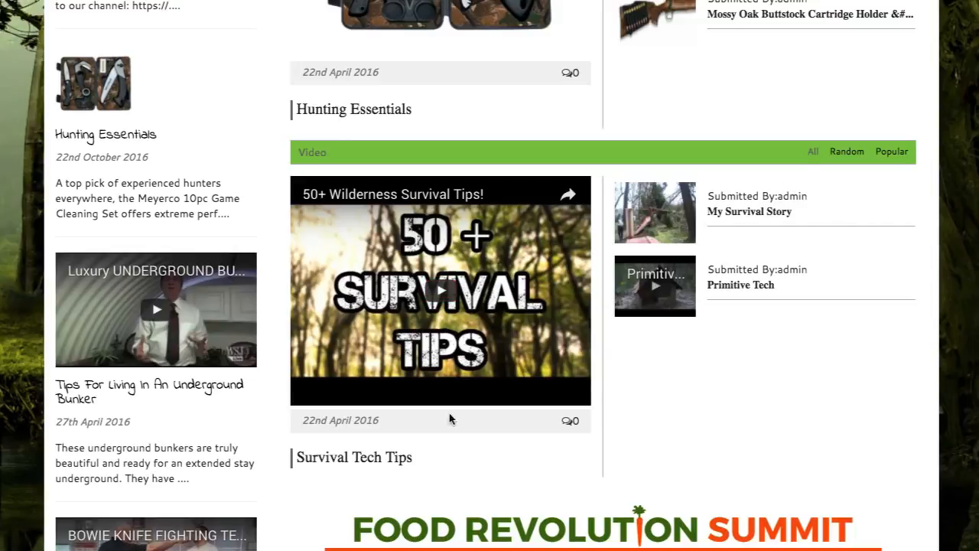
Open the Survival Tech Tips post through its My Survival Story item, and review the post author's profile page and submissions.
{"action": "left_click", "coordinate": [786, 212]}
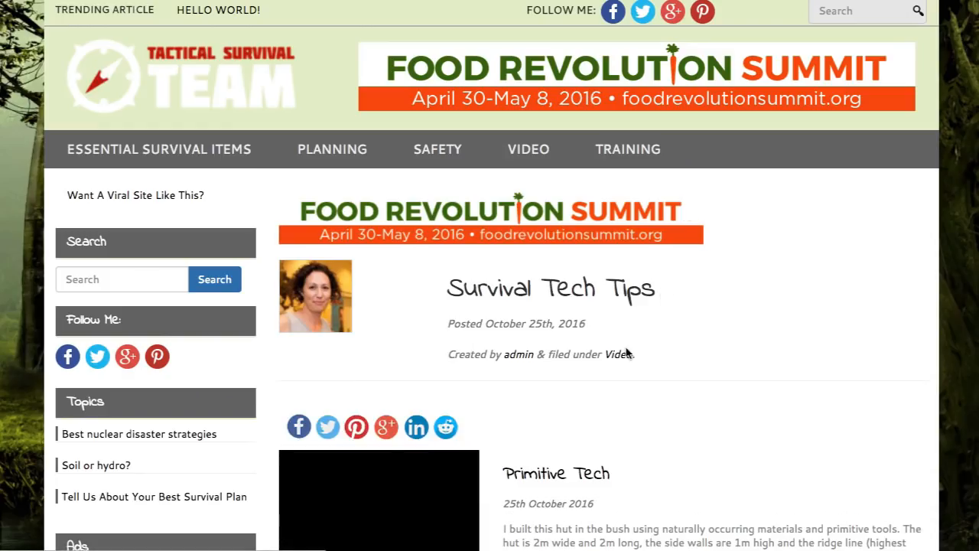
{"action": "left_click", "coordinate": [519, 356]}
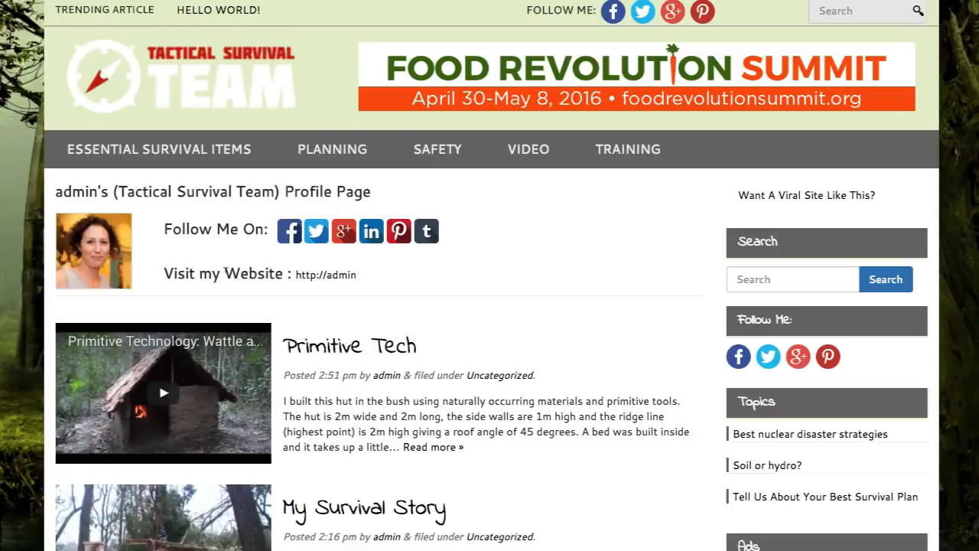
{"action": "scroll", "coordinate": [484, 265], "scroll_direction": "down", "scroll_amount": 20}
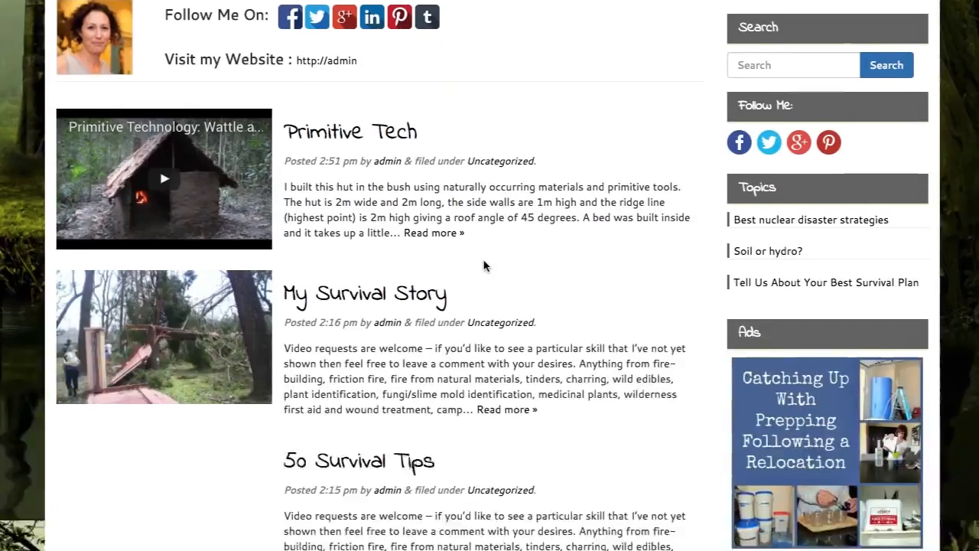
{"action": "scroll", "coordinate": [483, 266], "scroll_direction": "up", "scroll_amount": 20}
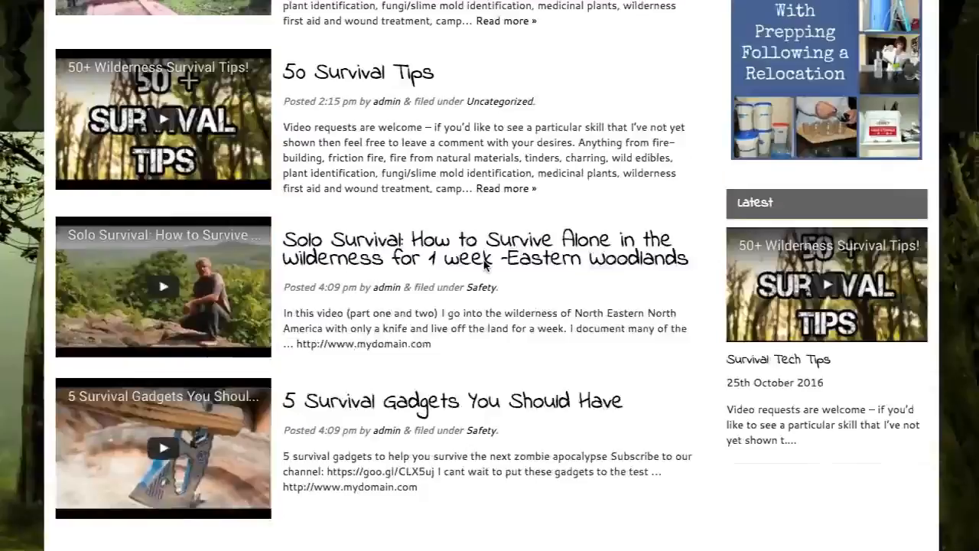